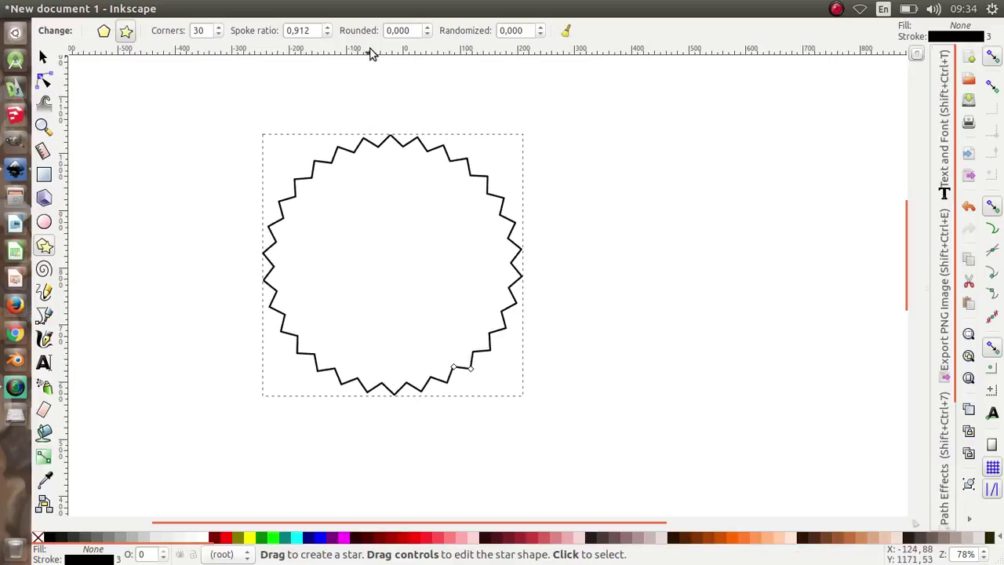
- Set the star's corner rounding to 0,490 and make its teeth shallower, with a spoke ratio of about 0,933
{"action": "scroll", "coordinate": [428, 30], "scroll_direction": "up", "scroll_amount": 20}
{"action": "scroll", "coordinate": [428, 30], "scroll_direction": "up", "scroll_amount": 20}
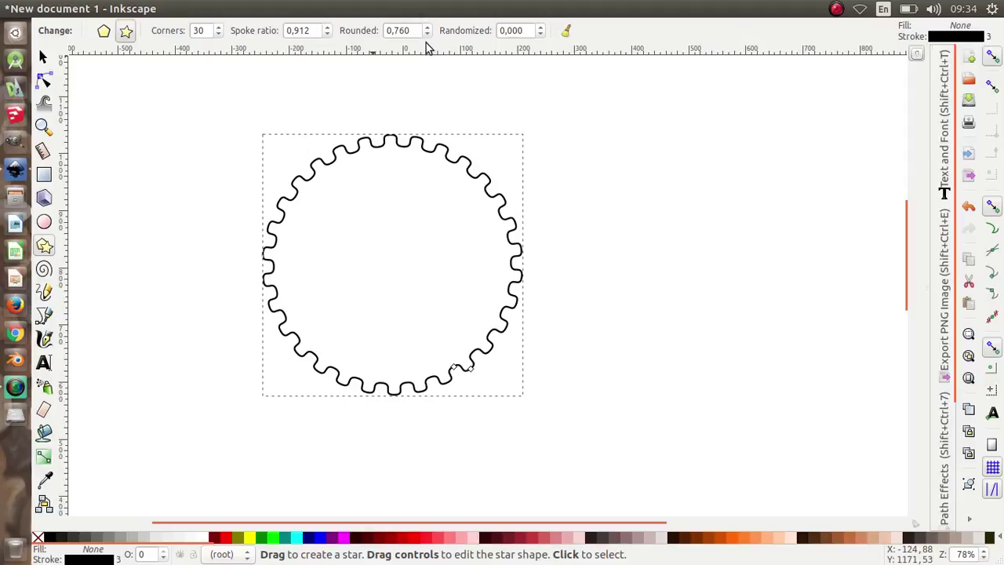
{"action": "scroll", "coordinate": [425, 36], "scroll_direction": "down", "scroll_amount": 20}
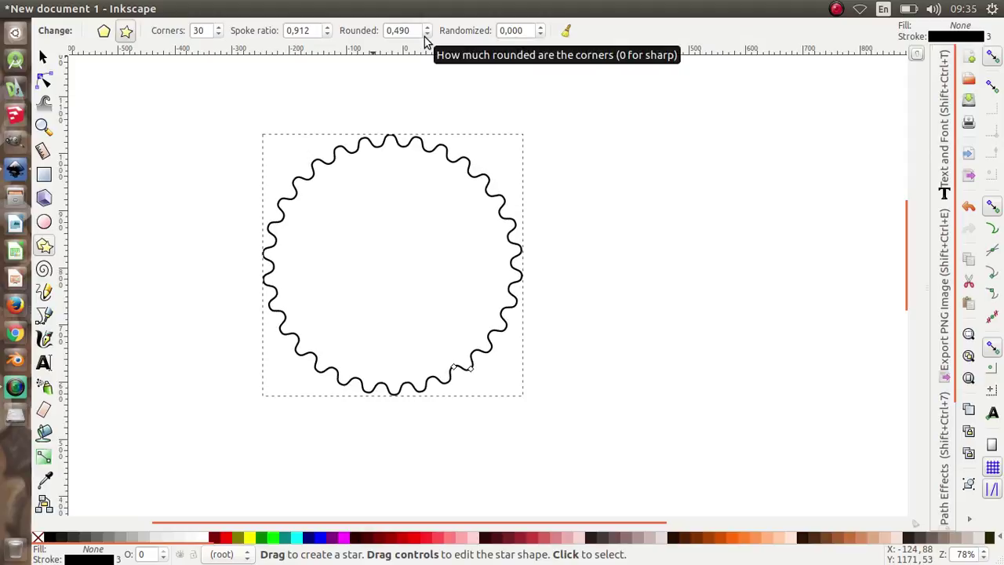
{"action": "scroll", "coordinate": [467, 386], "scroll_direction": "up", "scroll_amount": 4}
{"action": "left_click_drag", "start_coordinate": [425, 315], "coordinate": [431, 325]}
{"action": "scroll", "coordinate": [559, 438], "scroll_direction": "down", "scroll_amount": 5}
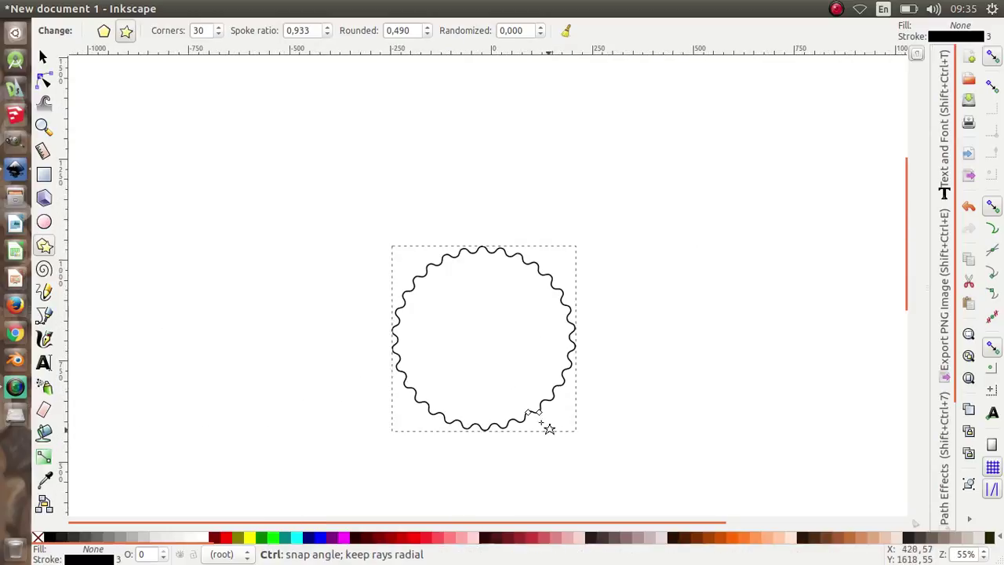
- Add a vertical and a horizontal guide through the star's centre, snapped to its bounding box side midpoints
{"action": "scroll", "coordinate": [542, 394], "scroll_direction": "up", "scroll_amount": 2}
{"action": "left_click", "coordinate": [44, 57]}
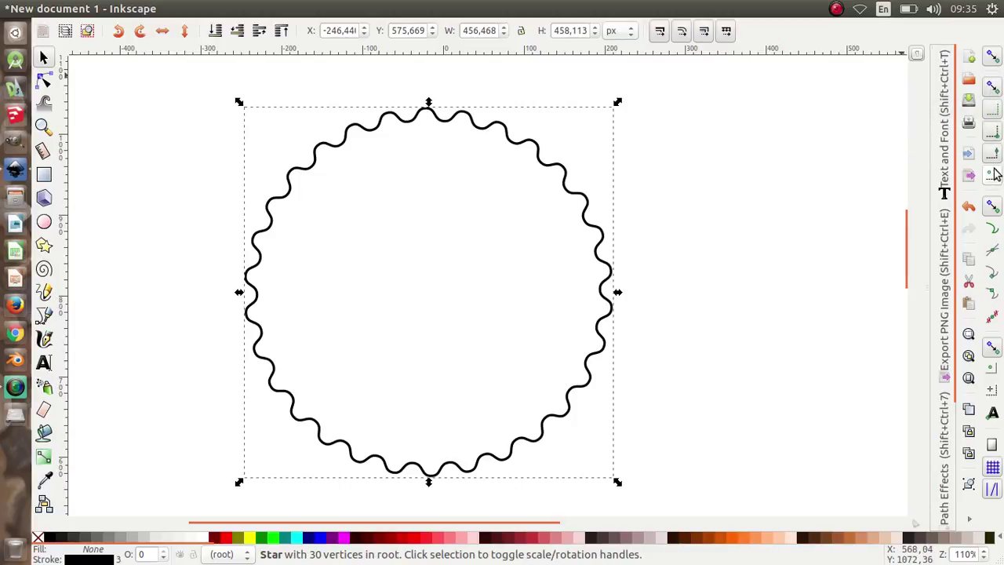
{"action": "left_click_drag", "start_coordinate": [65, 268], "coordinate": [429, 116]}
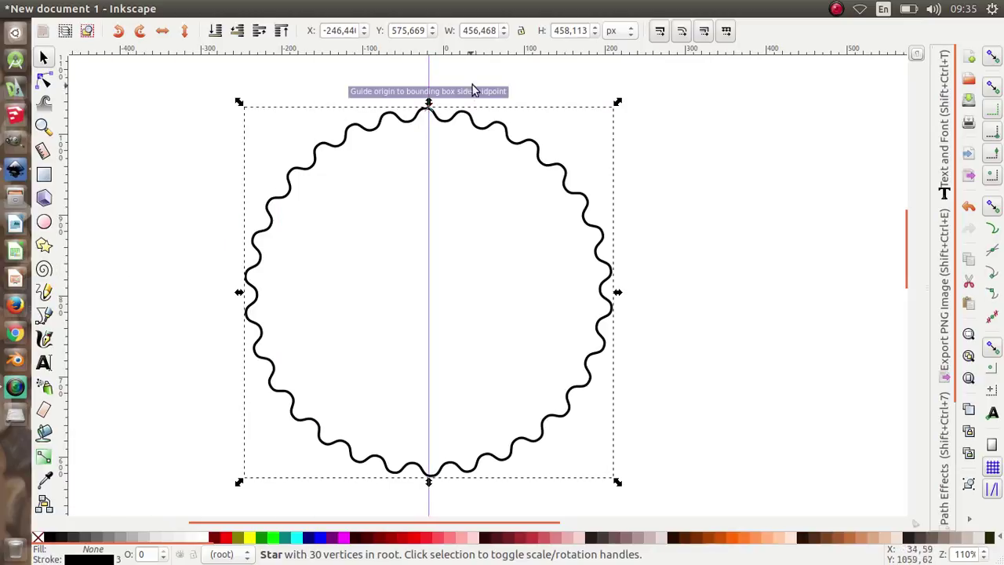
{"action": "left_click_drag", "start_coordinate": [496, 51], "coordinate": [634, 291]}
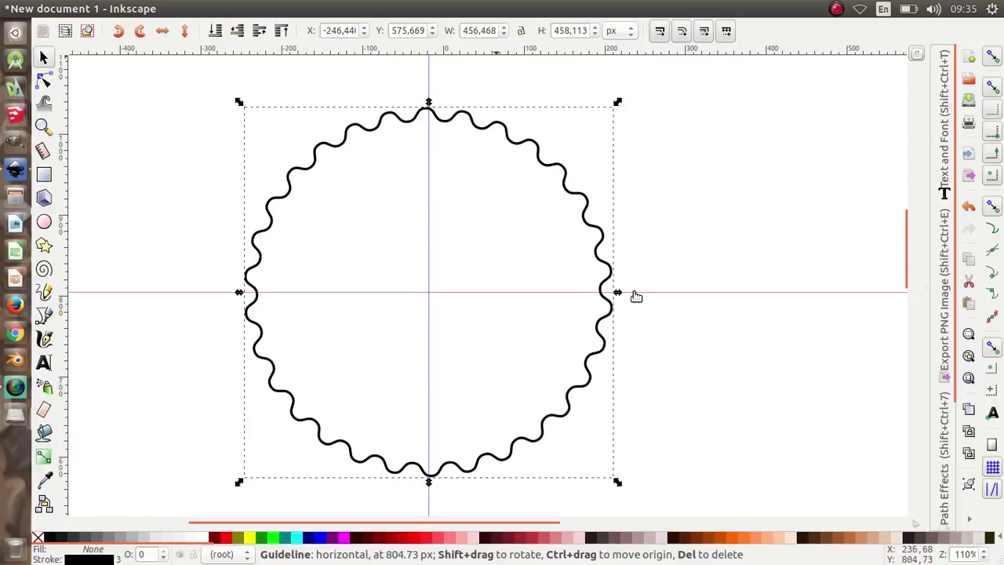
- Draw a circle about 394 px wide centred on the guide intersection and add a concentric duplicate scaled to about 367 px
{"action": "left_click", "coordinate": [45, 224]}
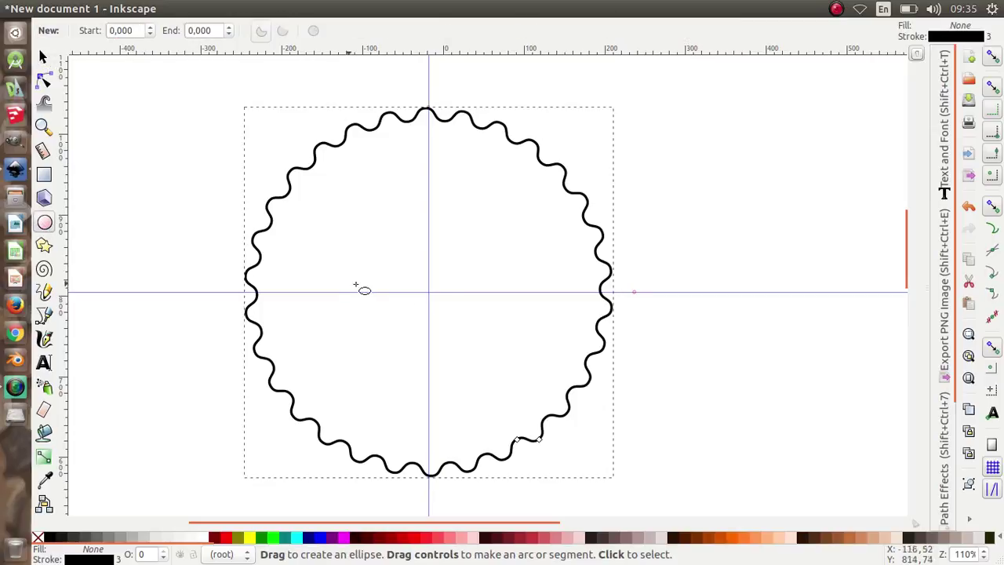
{"action": "left_click_drag", "start_coordinate": [428, 291], "coordinate": [605, 451]}
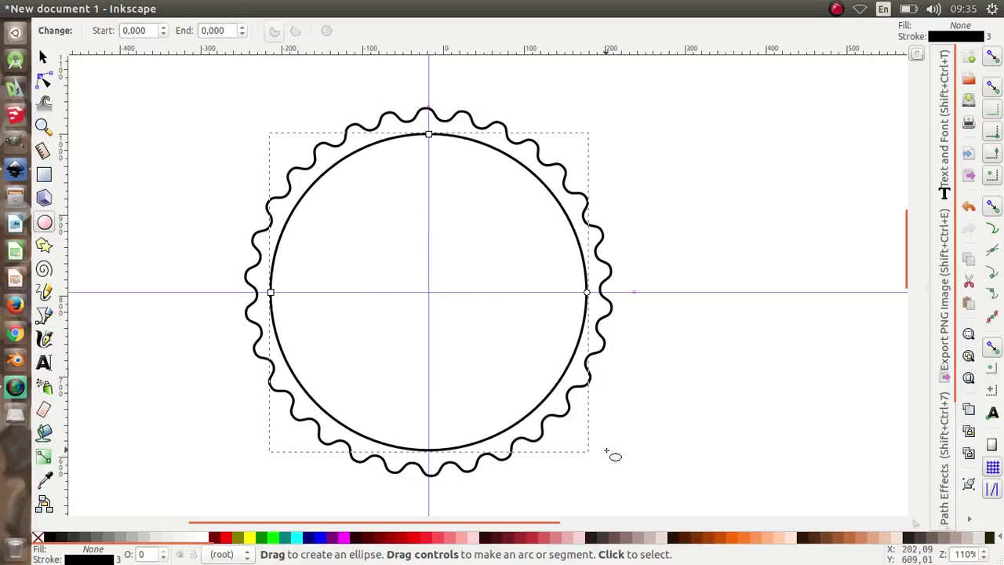
{"action": "right_click", "coordinate": [540, 185]}
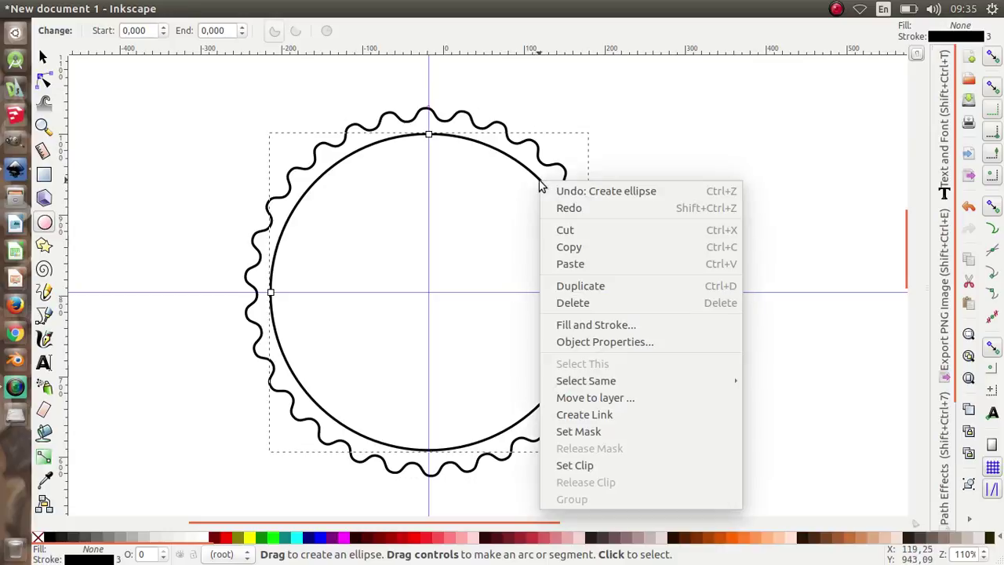
{"action": "left_click", "coordinate": [609, 287]}
{"action": "left_click", "coordinate": [43, 59]}
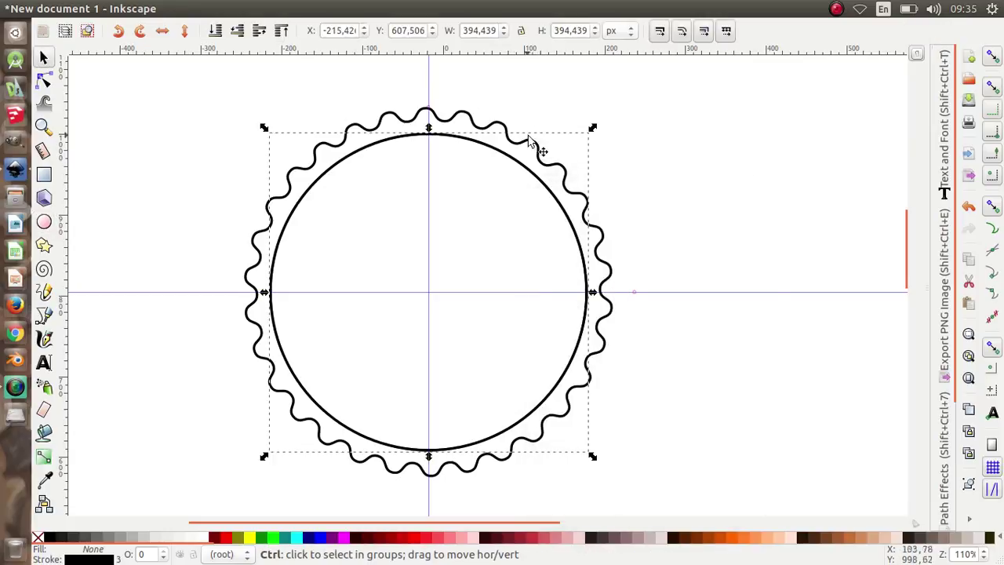
{"action": "left_click_drag", "start_coordinate": [590, 129], "coordinate": [578, 130]}
- Duplicate the inner circle and shrink the copy concentrically to about 277 px wide
{"action": "scroll", "coordinate": [527, 179], "scroll_direction": "up", "scroll_amount": 1}
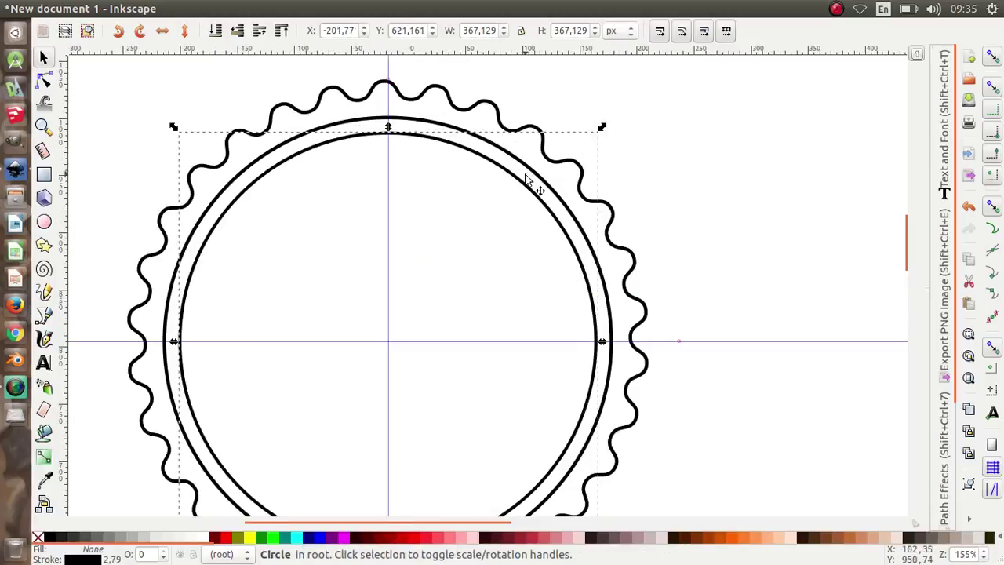
{"action": "right_click", "coordinate": [521, 191]}
{"action": "left_click", "coordinate": [559, 290]}
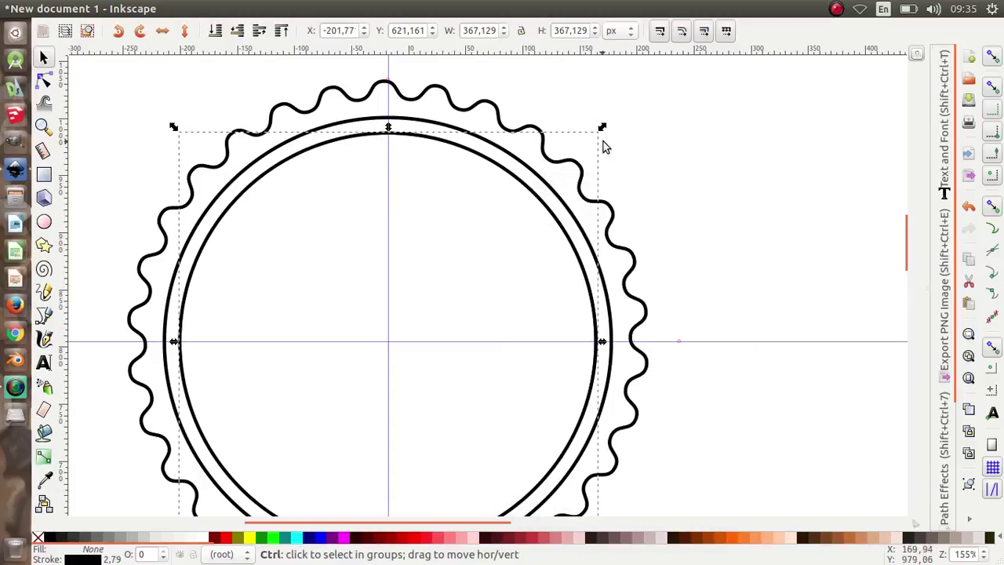
{"action": "left_click_drag", "start_coordinate": [602, 133], "coordinate": [560, 141]}
{"action": "key", "text": "less"}
{"action": "key", "text": "less"}
{"action": "key", "text": "less"}
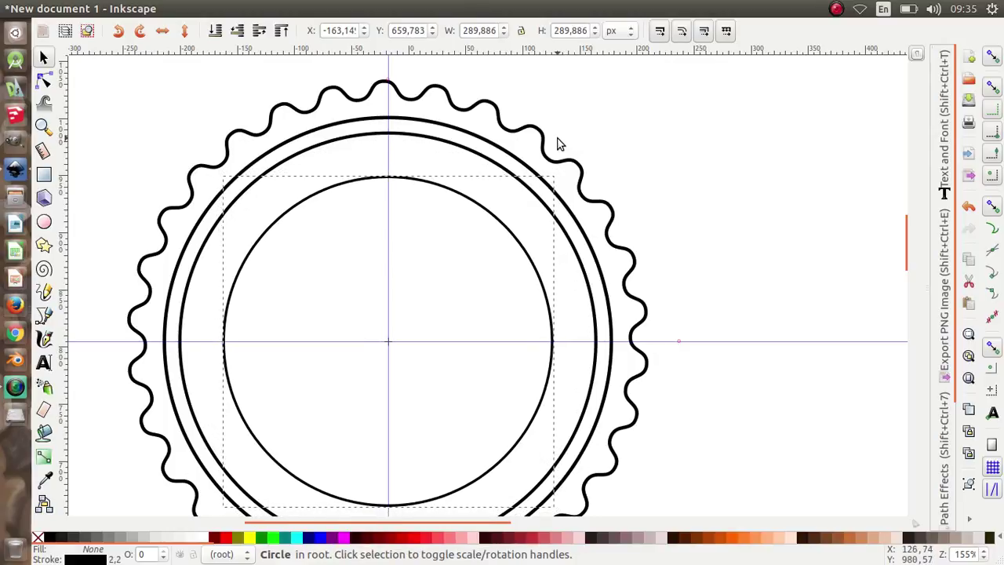
{"action": "key", "text": "less"}
{"action": "key", "text": "less"}
{"action": "key", "text": "less"}
{"action": "key", "text": "less"}
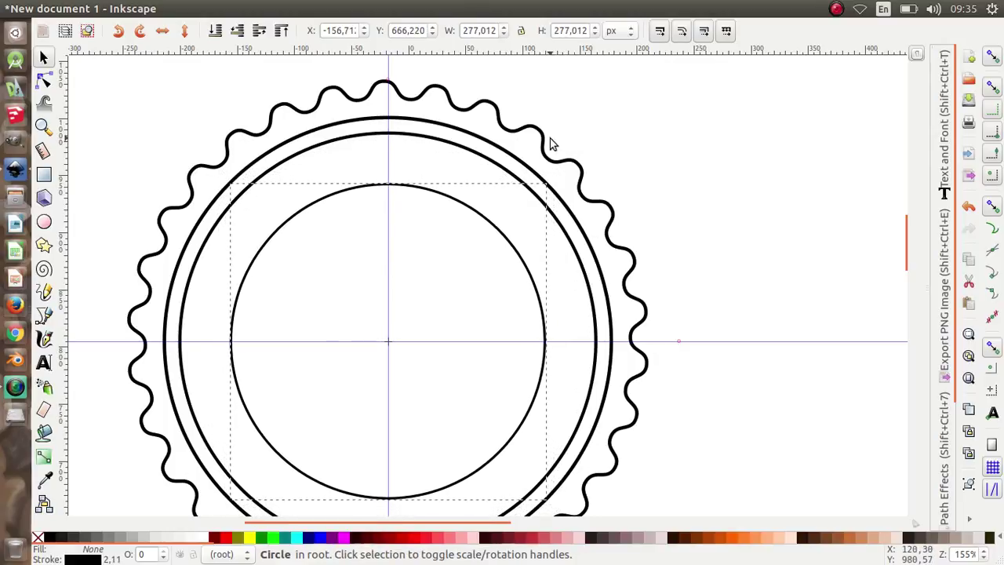
- Duplicate the innermost circle and enlarge the copy concentrically to about 322 px wide
{"action": "right_click", "coordinate": [487, 221]}
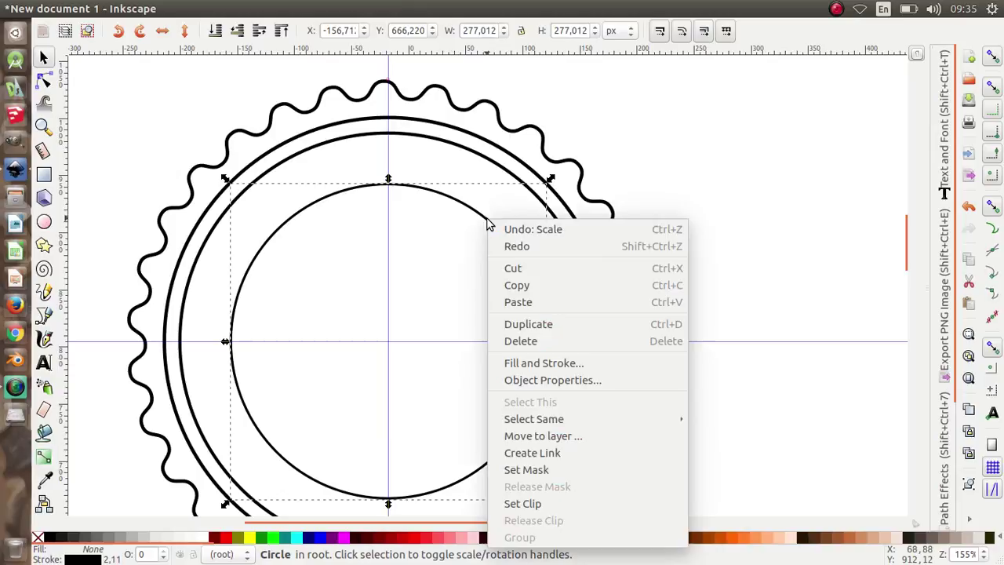
{"action": "left_click", "coordinate": [511, 325]}
{"action": "left_click_drag", "start_coordinate": [557, 177], "coordinate": [591, 153]}
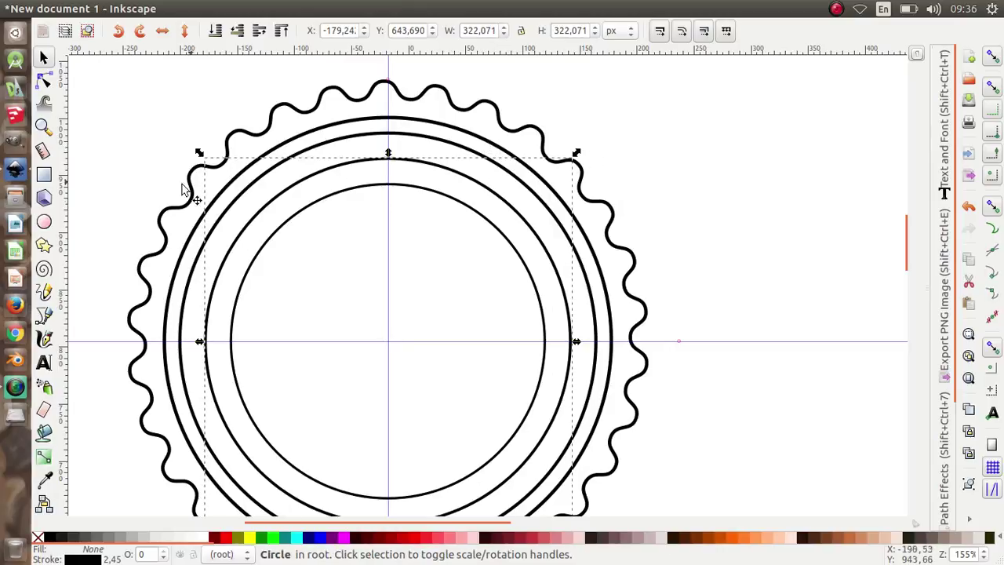
- Draw a small circle about 27 px wide on the vertical guide, at the top of the 322 px ring
{"action": "left_click", "coordinate": [44, 223]}
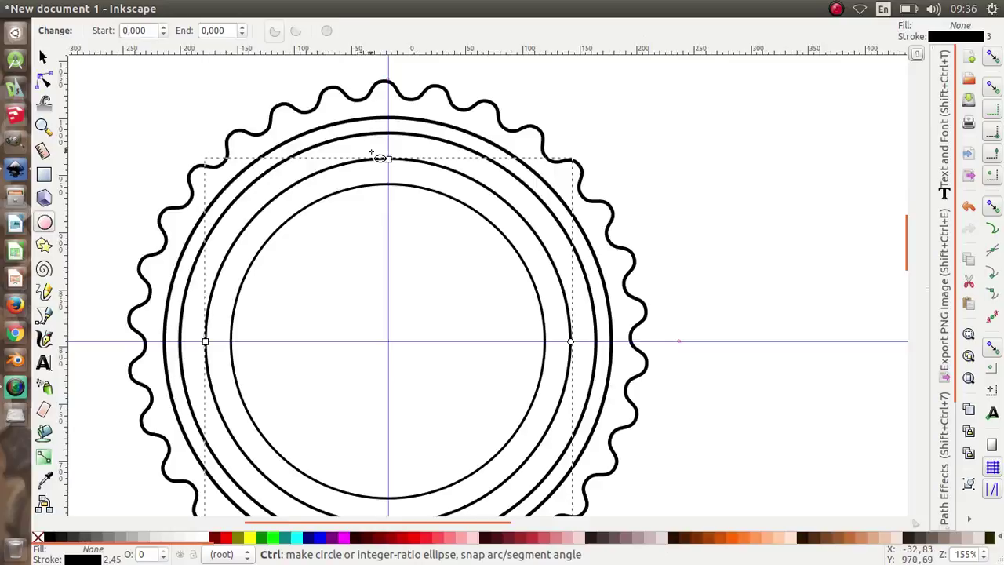
{"action": "scroll", "coordinate": [370, 153], "scroll_direction": "up", "scroll_amount": 4}
{"action": "left_click_drag", "start_coordinate": [398, 147], "coordinate": [450, 245]}
{"action": "left_click", "coordinate": [43, 58]}
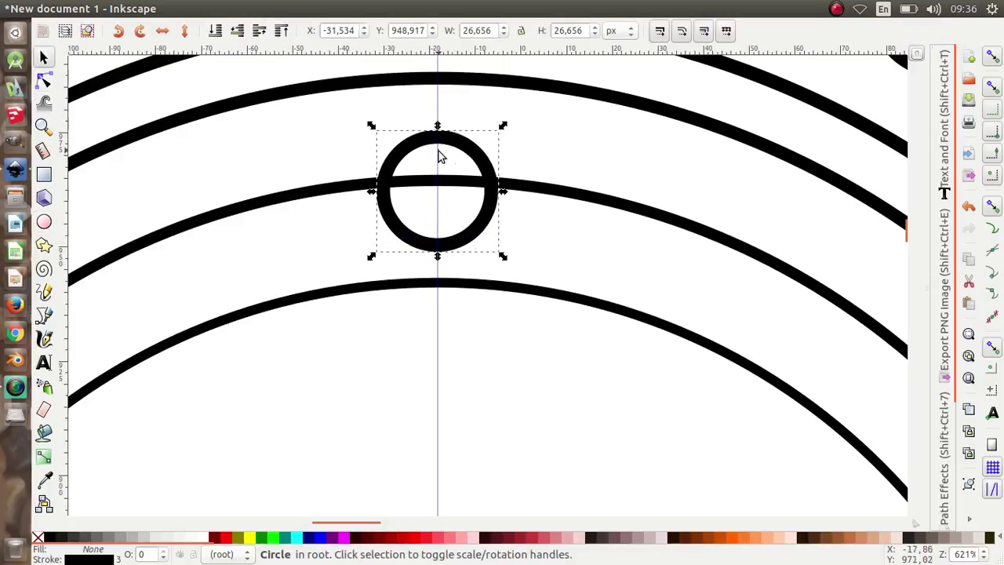
- Move the small circle slightly upward along the vertical guide to centre it on the ring's line
{"action": "scroll", "coordinate": [474, 157], "scroll_direction": "up", "scroll_amount": 2, "text": "ctrl"}
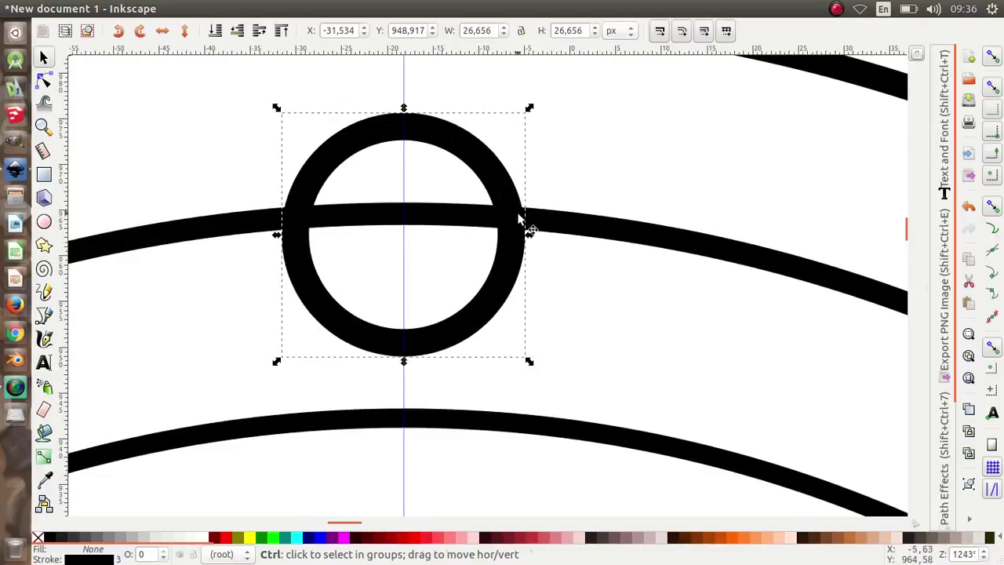
{"action": "left_click_drag", "start_coordinate": [515, 198], "coordinate": [508, 210]}
{"action": "scroll", "coordinate": [515, 228], "scroll_direction": "up", "scroll_amount": 4, "text": "ctrl"}
{"action": "scroll", "coordinate": [502, 200], "scroll_direction": "down", "scroll_amount": 5, "text": "ctrl"}
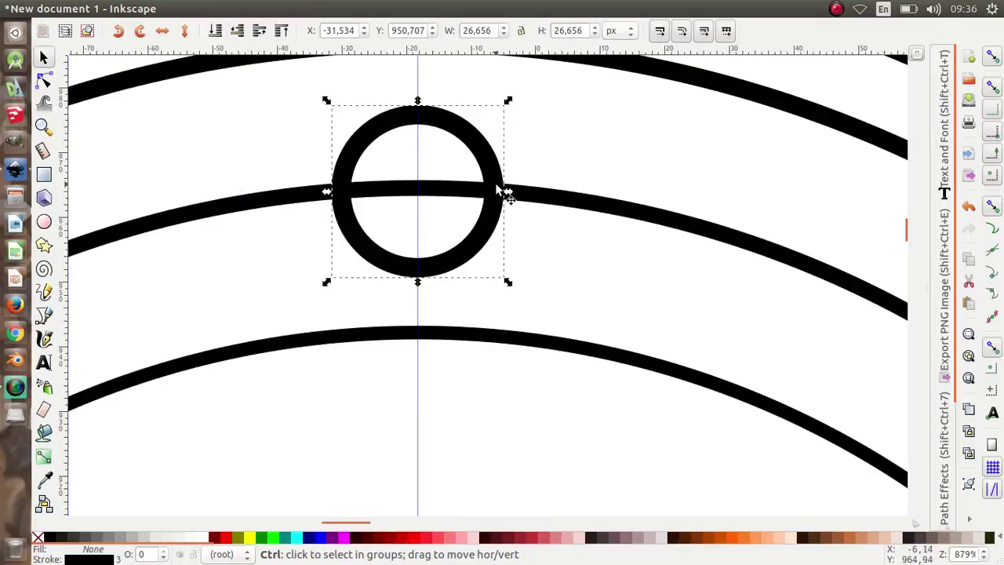
{"action": "scroll", "coordinate": [501, 199], "scroll_direction": "down", "scroll_amount": 4, "text": "ctrl"}
{"action": "scroll", "coordinate": [502, 204], "scroll_direction": "down", "scroll_amount": 2, "text": "ctrl"}
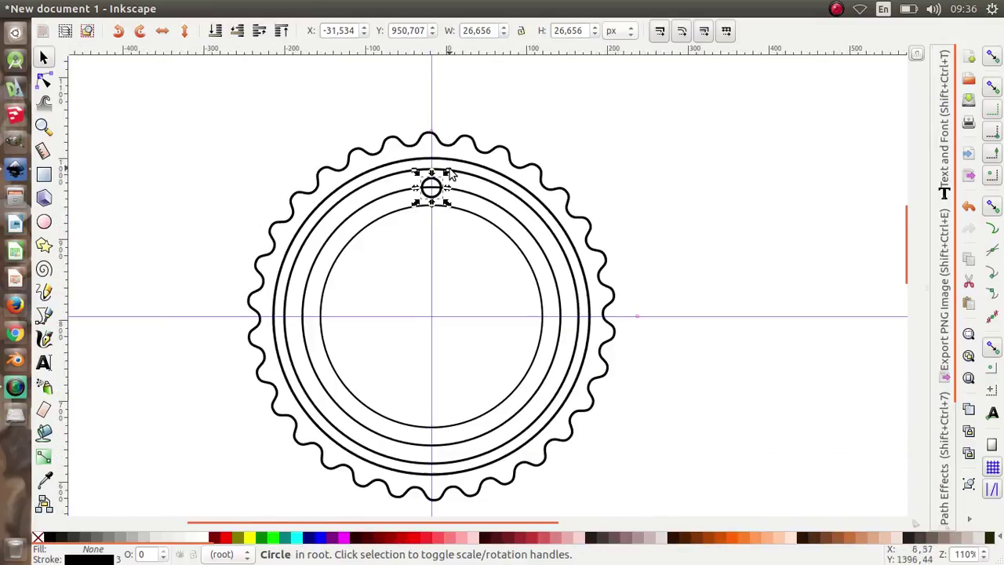
- Shrink the small circle about its centre to about 24 px wide
{"action": "scroll", "coordinate": [451, 174], "scroll_direction": "up", "scroll_amount": 1, "text": "ctrl"}
{"action": "left_click", "coordinate": [620, 143]}
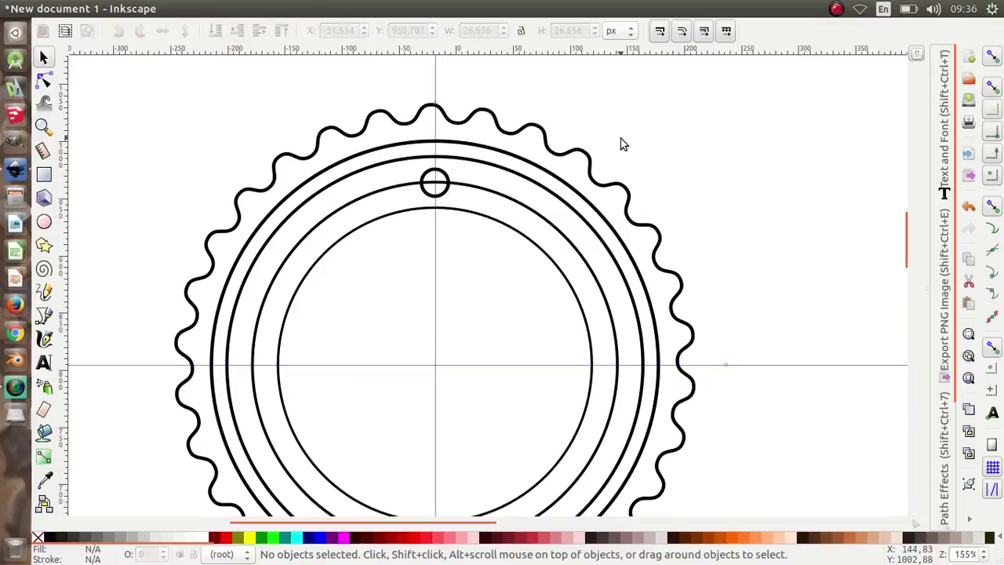
{"action": "left_click", "coordinate": [444, 196]}
{"action": "scroll", "coordinate": [450, 202], "scroll_direction": "up", "scroll_amount": 2, "text": "ctrl"}
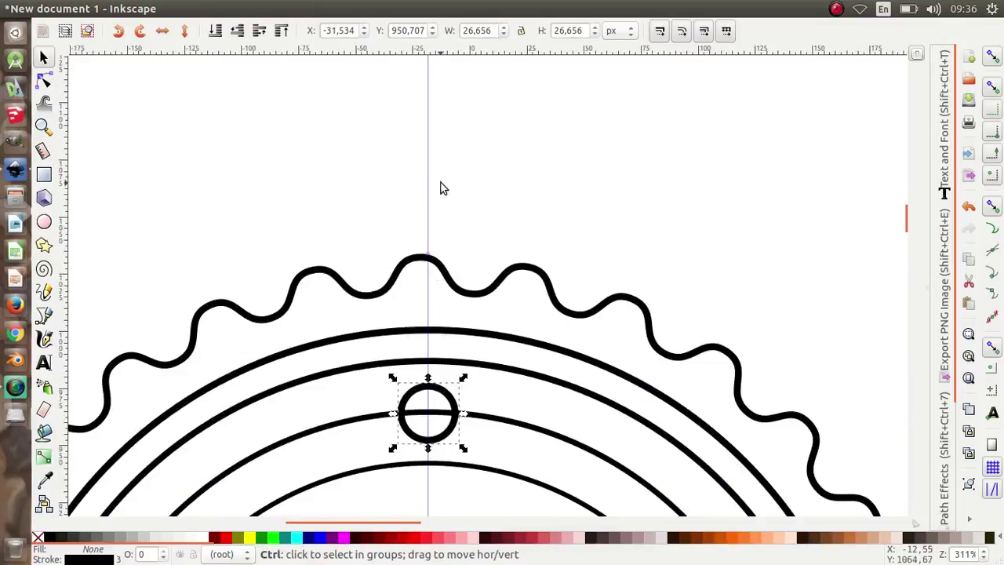
{"action": "scroll", "coordinate": [399, 448], "scroll_direction": "up", "scroll_amount": 3, "text": "ctrl"}
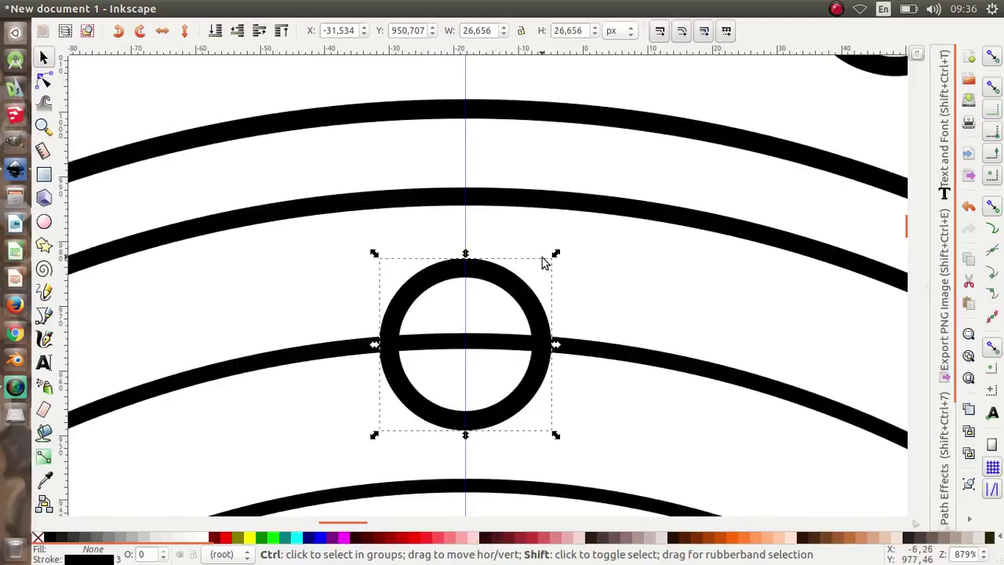
{"action": "left_click_drag", "start_coordinate": [555, 255], "coordinate": [546, 253]}
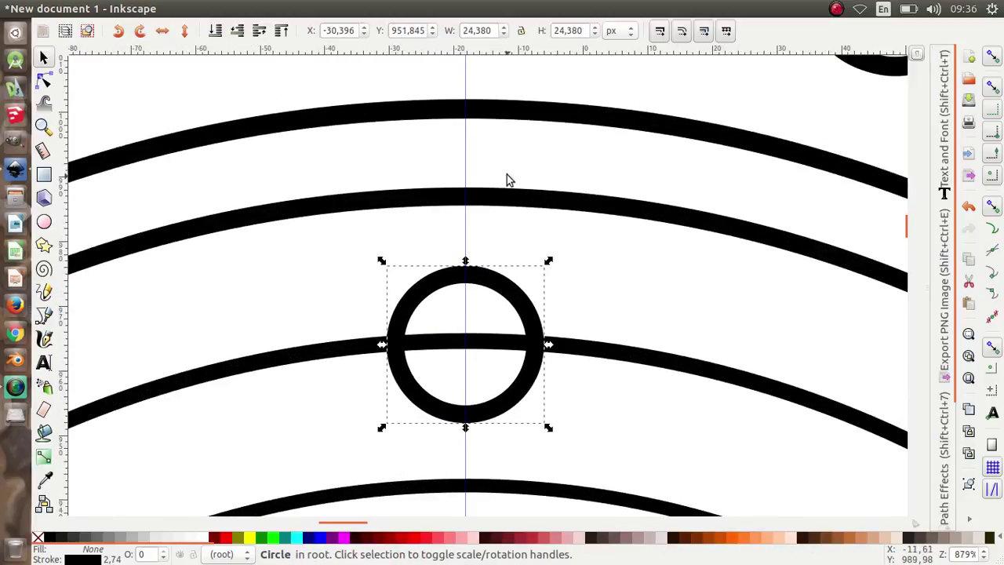
- Duplicate the small circle and move the copy straight down to the bottom of the same ring
{"action": "scroll", "coordinate": [508, 180], "scroll_direction": "down", "scroll_amount": 4, "text": "ctrl"}
{"action": "right_click", "coordinate": [508, 227]}
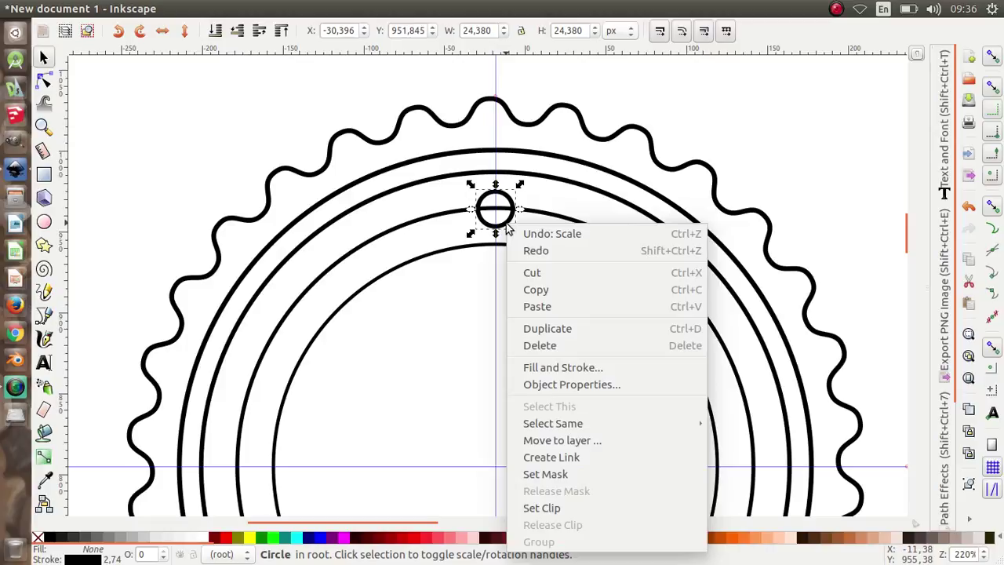
{"action": "left_click", "coordinate": [533, 324]}
{"action": "scroll", "coordinate": [470, 177], "scroll_direction": "down", "scroll_amount": 3, "text": "ctrl"}
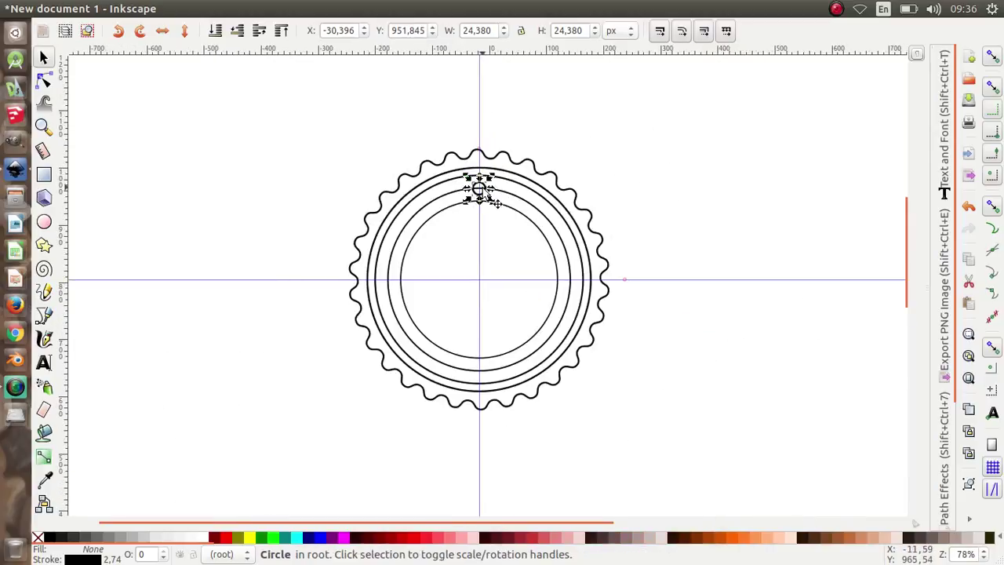
{"action": "left_click_drag", "start_coordinate": [487, 193], "coordinate": [489, 378]}
- Nudge the lower small circle upward along the vertical guide to centre it on the ring's line
{"action": "scroll", "coordinate": [481, 377], "scroll_direction": "up", "scroll_amount": 3, "text": "ctrl"}
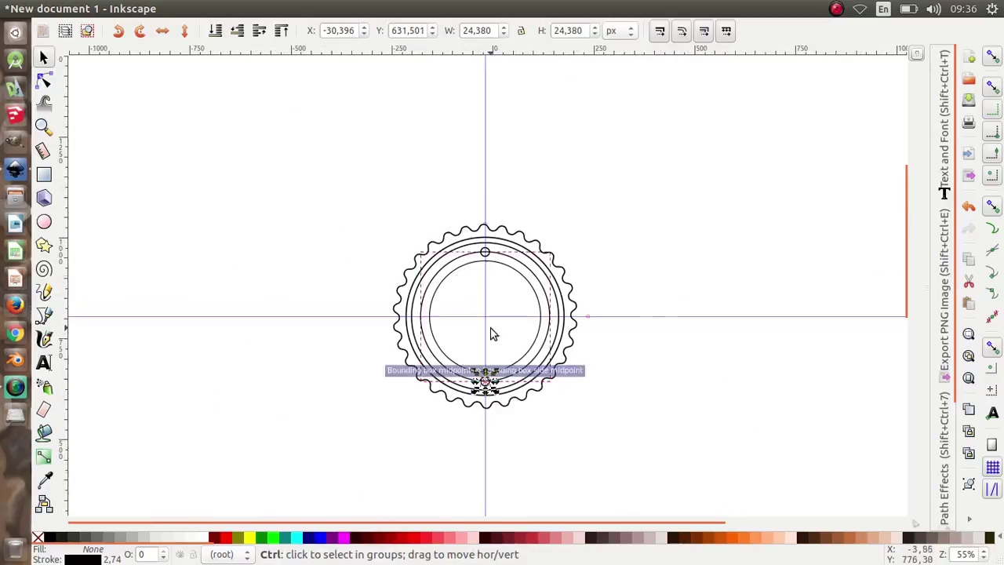
{"action": "scroll", "coordinate": [482, 403], "scroll_direction": "up", "scroll_amount": 2, "text": "ctrl"}
{"action": "left_click_drag", "start_coordinate": [514, 345], "coordinate": [513, 339]}
{"action": "scroll", "coordinate": [512, 345], "scroll_direction": "up", "scroll_amount": 2, "text": "ctrl"}
{"action": "scroll", "coordinate": [512, 345], "scroll_direction": "down", "scroll_amount": 3, "text": "ctrl"}
{"action": "scroll", "coordinate": [488, 439], "scroll_direction": "up", "scroll_amount": 4, "text": "ctrl"}
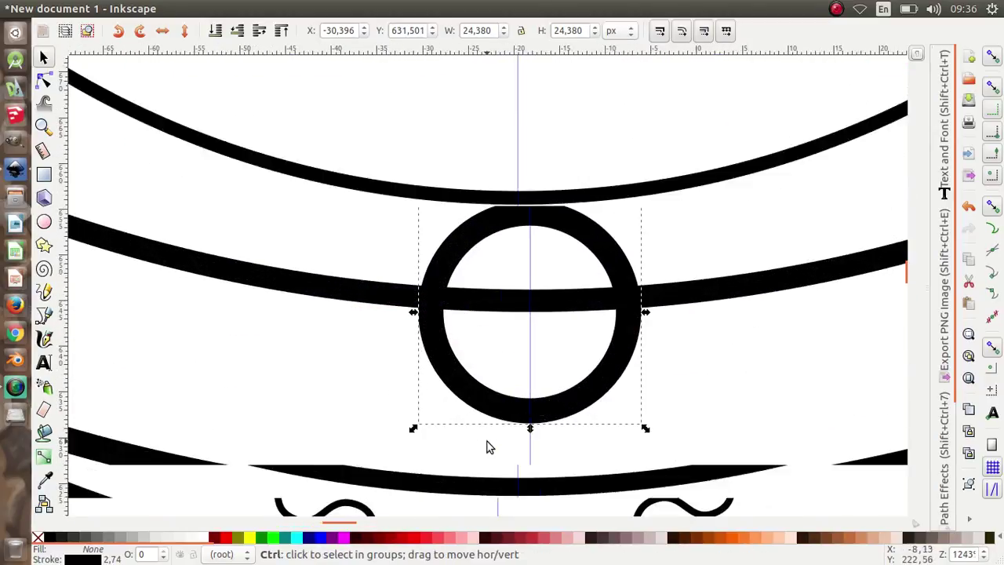
{"action": "left_click_drag", "start_coordinate": [497, 404], "coordinate": [498, 383]}
- Select the upper and lower small circles together and merge them into one path with Union
{"action": "scroll", "coordinate": [497, 383], "scroll_direction": "down", "scroll_amount": 7, "text": "ctrl"}
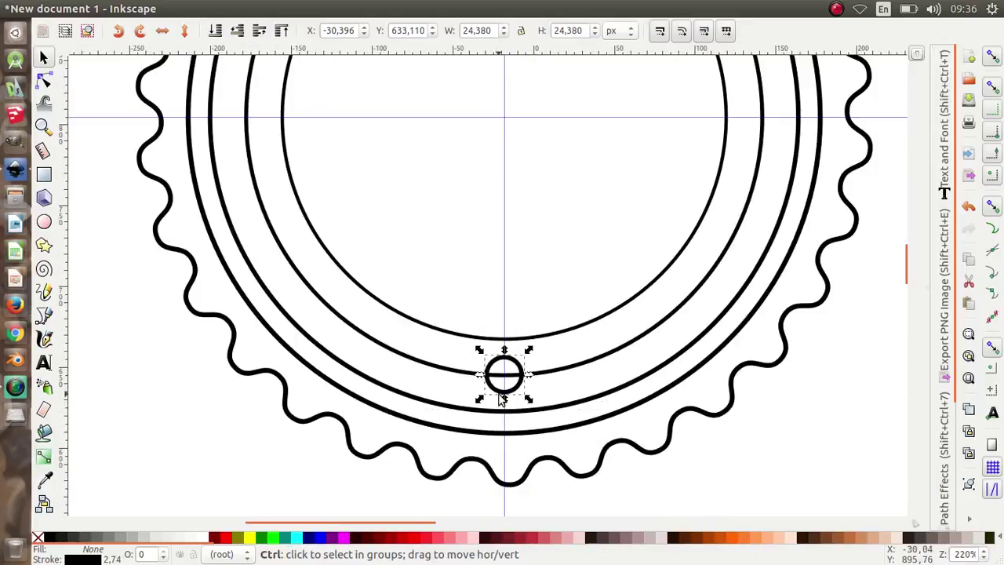
{"action": "scroll", "coordinate": [522, 319], "scroll_direction": "up", "scroll_amount": 1, "text": "ctrl"}
{"action": "scroll", "coordinate": [511, 336], "scroll_direction": "down", "scroll_amount": 1, "text": "ctrl"}
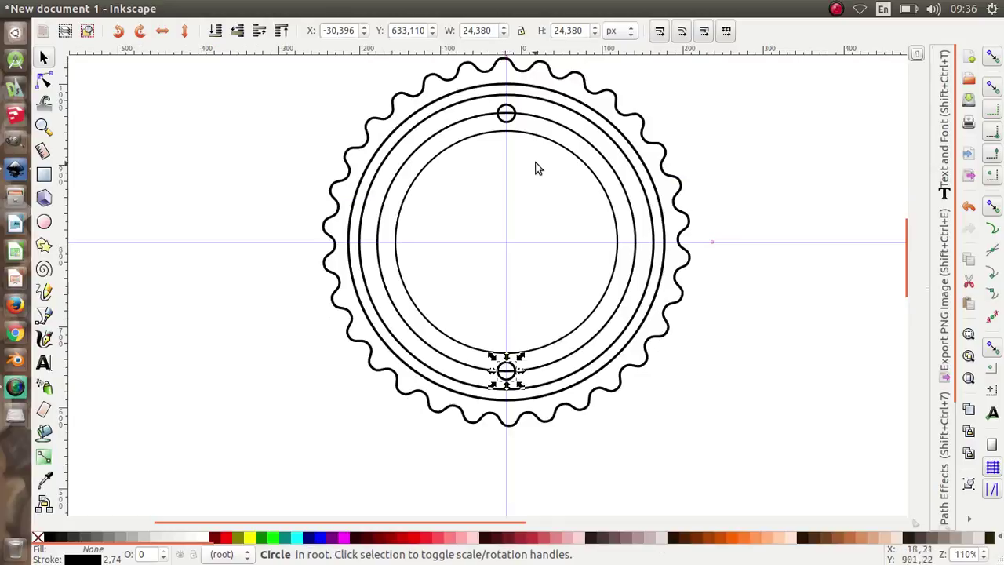
{"action": "left_click", "coordinate": [515, 121], "text": "shift"}
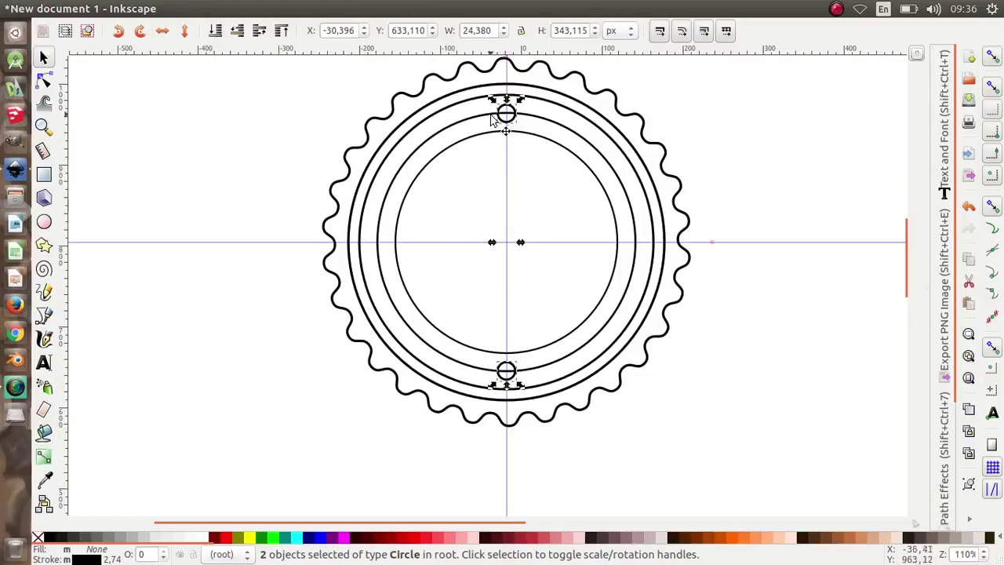
{"action": "mouse_move", "coordinate": [319, 5]}
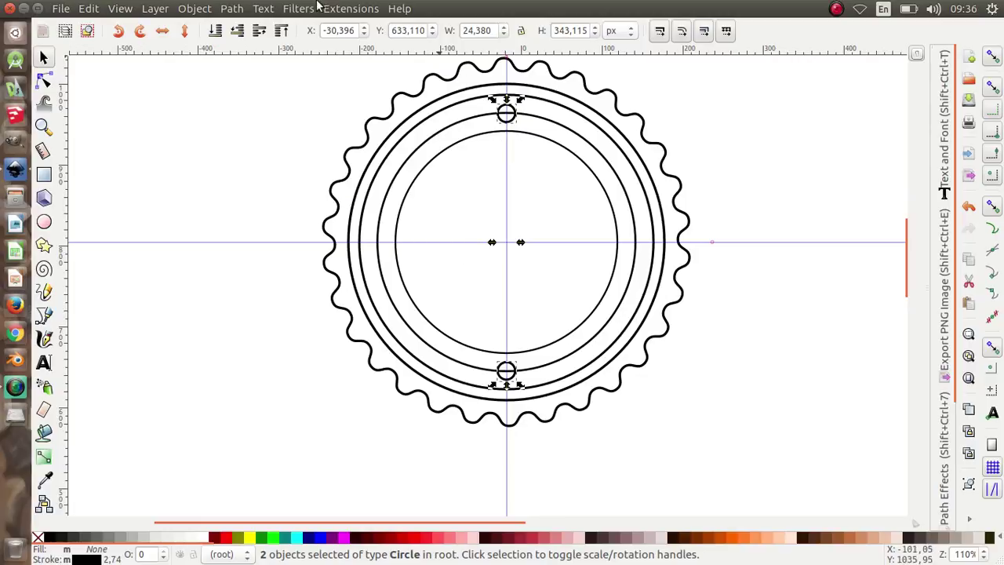
{"action": "left_click", "coordinate": [239, 11]}
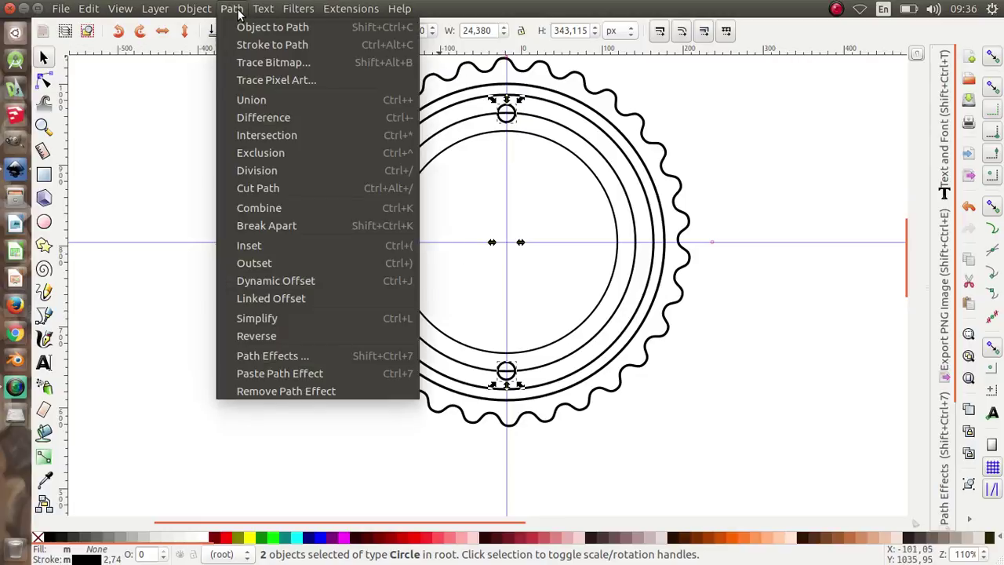
{"action": "left_click", "coordinate": [279, 101]}
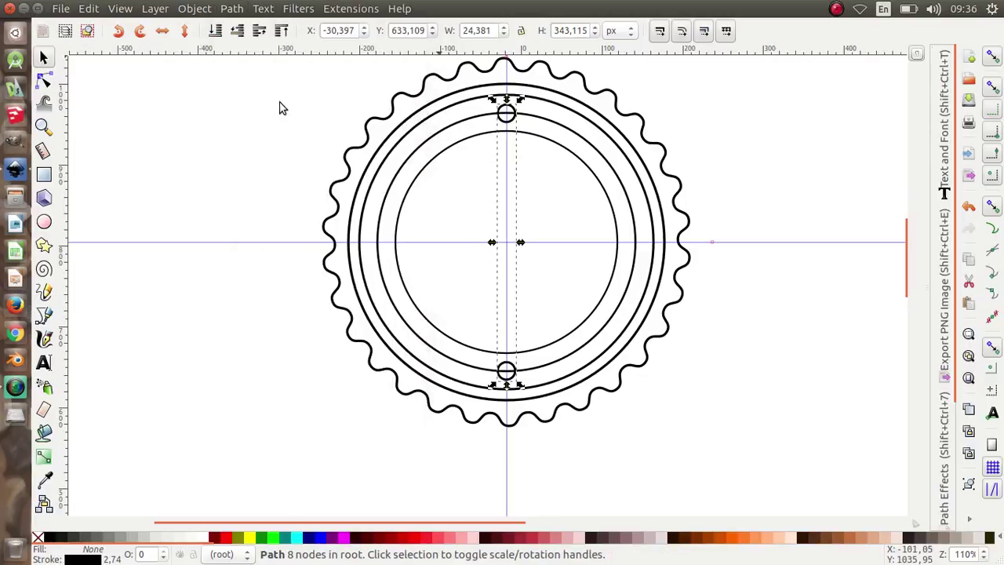
- Duplicate the merged pair of small circles and rotate the copy 90° about the centre of the rings
{"action": "left_click", "coordinate": [512, 126]}
{"action": "right_click", "coordinate": [510, 124]}
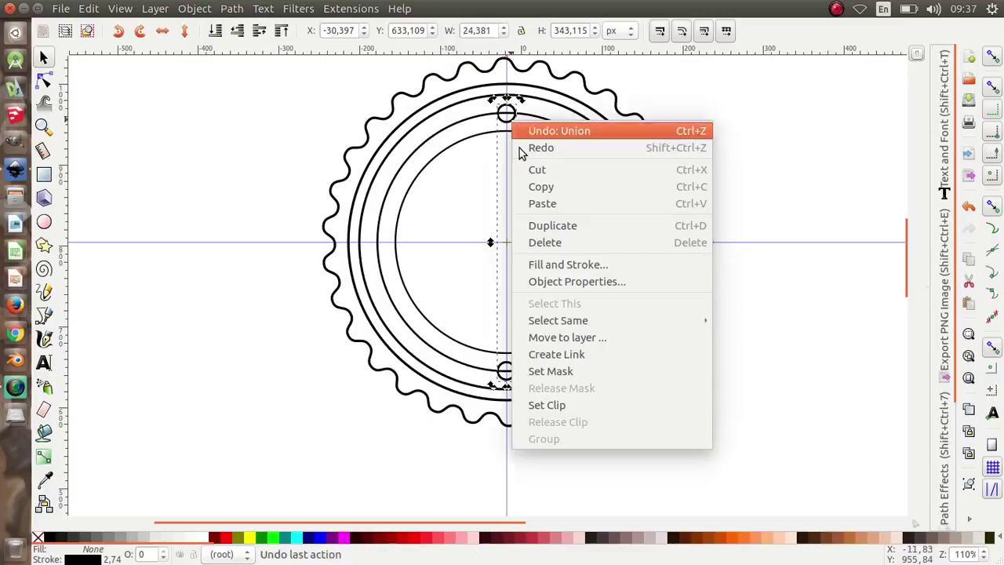
{"action": "left_click", "coordinate": [540, 230]}
{"action": "left_click_drag", "start_coordinate": [517, 101], "coordinate": [644, 244]}
- Select both pairs of small circles, duplicate them and rotate the copies clockwise about 15° along the ring
{"action": "left_click", "coordinate": [510, 123], "text": "shift"}
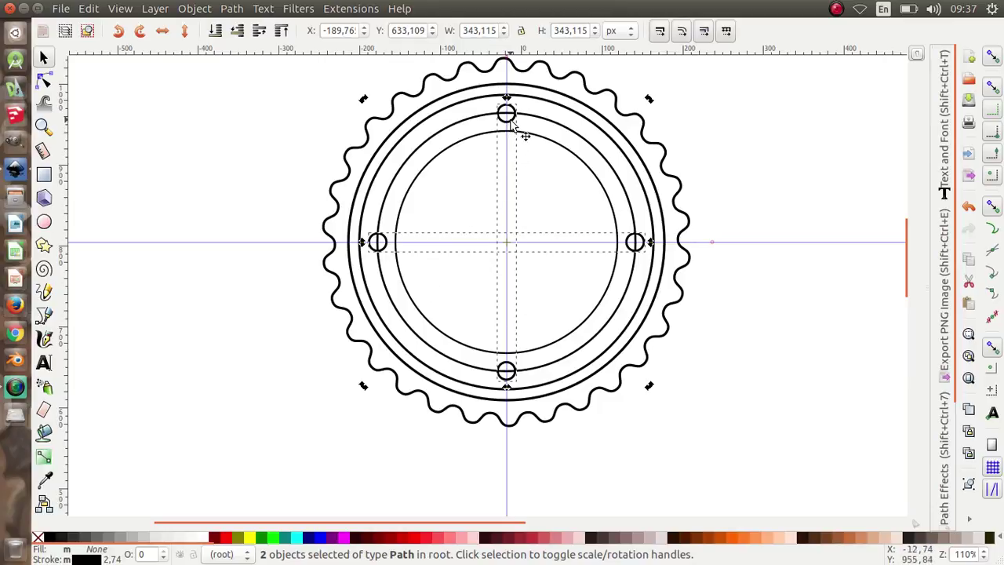
{"action": "right_click", "coordinate": [511, 124]}
{"action": "left_click", "coordinate": [557, 222]}
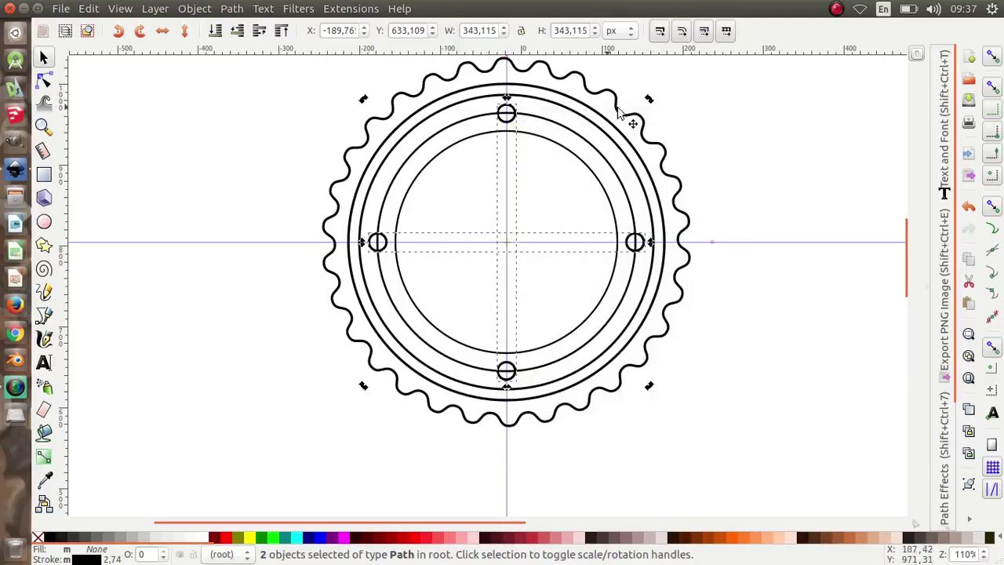
{"action": "left_click_drag", "start_coordinate": [650, 100], "coordinate": [702, 152]}
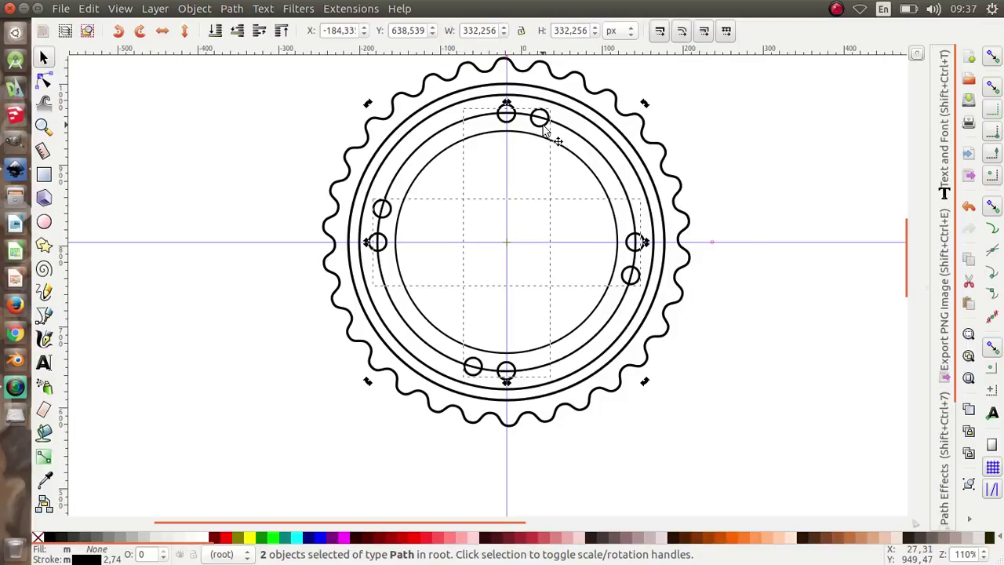
- Keep duplicating the two pairs and rotating the copies in about 15° increments until 24 evenly spaced small circles fill the ring
{"action": "right_click", "coordinate": [543, 128]}
{"action": "left_click", "coordinate": [590, 228]}
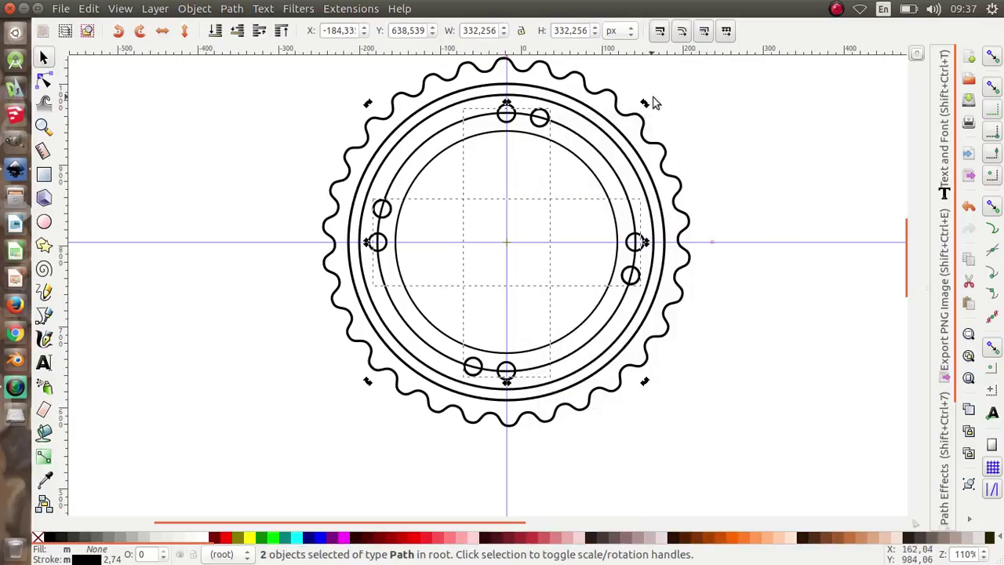
{"action": "left_click_drag", "start_coordinate": [645, 102], "coordinate": [675, 132]}
{"action": "right_click", "coordinate": [571, 138]}
{"action": "left_click", "coordinate": [648, 252]}
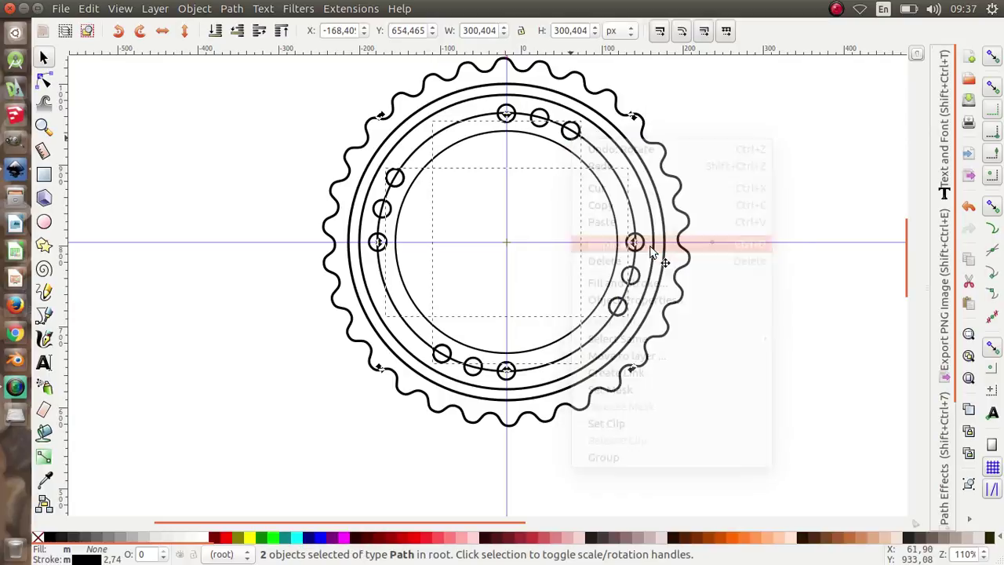
{"action": "left_click_drag", "start_coordinate": [640, 125], "coordinate": [637, 168]}
{"action": "right_click", "coordinate": [590, 157]}
{"action": "left_click", "coordinate": [629, 264]}
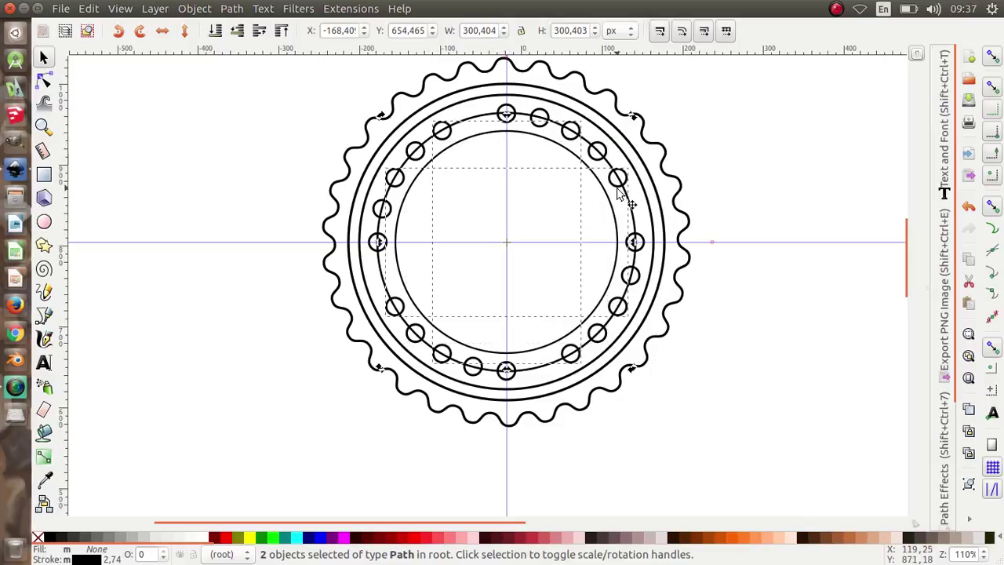
{"action": "right_click", "coordinate": [618, 192]}
{"action": "key", "text": "Escape"}
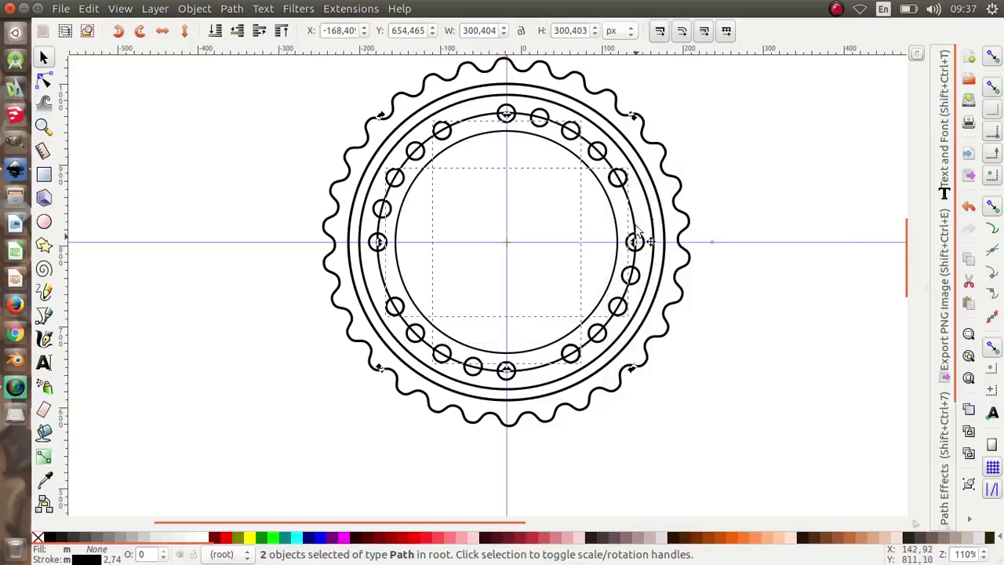
{"action": "left_click_drag", "start_coordinate": [636, 118], "coordinate": [655, 151]}
{"action": "left_click", "coordinate": [725, 160]}
- Delete the guide circle that runs through the centres of the small circles
{"action": "scroll", "coordinate": [482, 198], "scroll_direction": "down", "scroll_amount": 2, "text": "ctrl"}
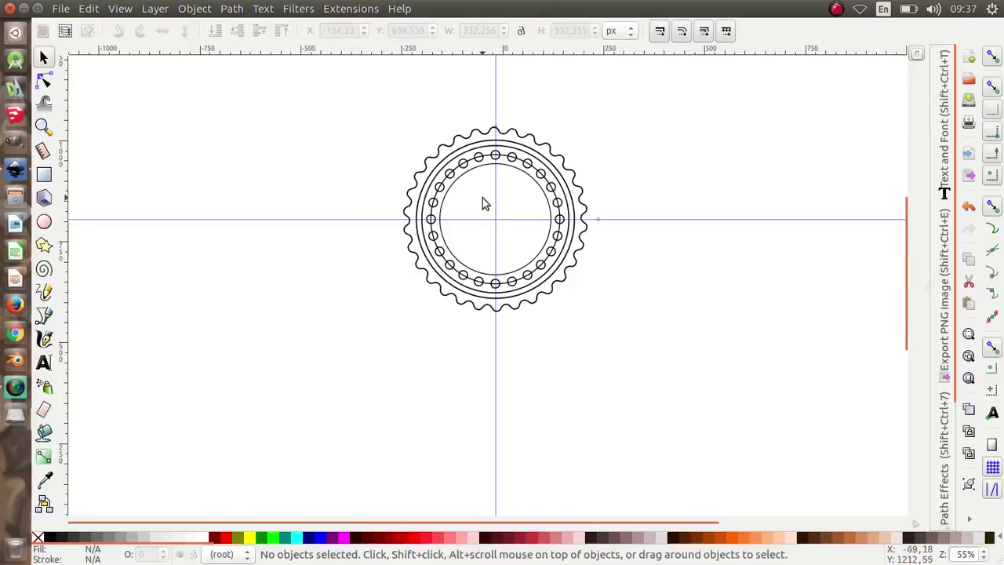
{"action": "scroll", "coordinate": [479, 172], "scroll_direction": "up", "scroll_amount": 3, "text": "ctrl"}
{"action": "left_click", "coordinate": [451, 108]}
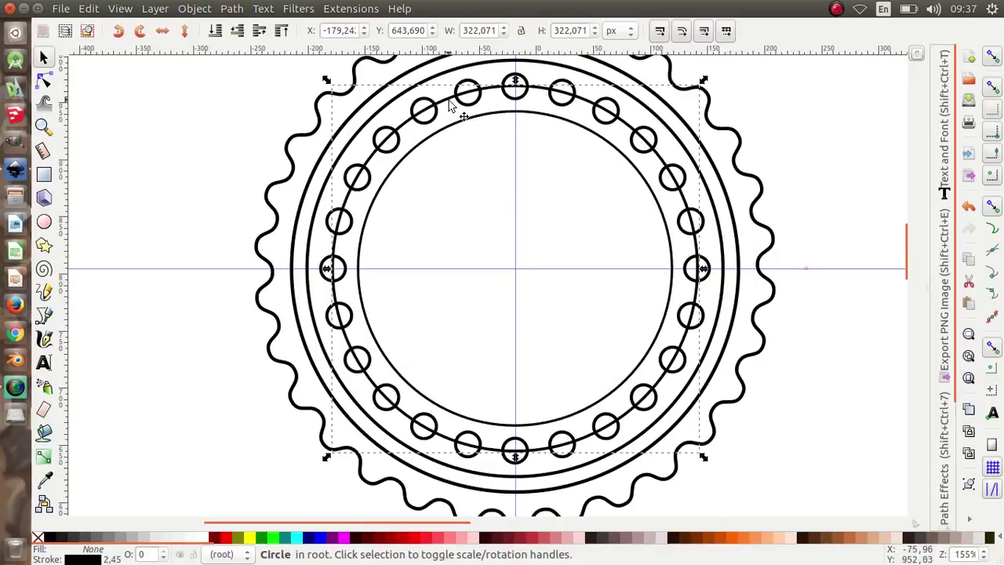
{"action": "key", "text": "Escape"}
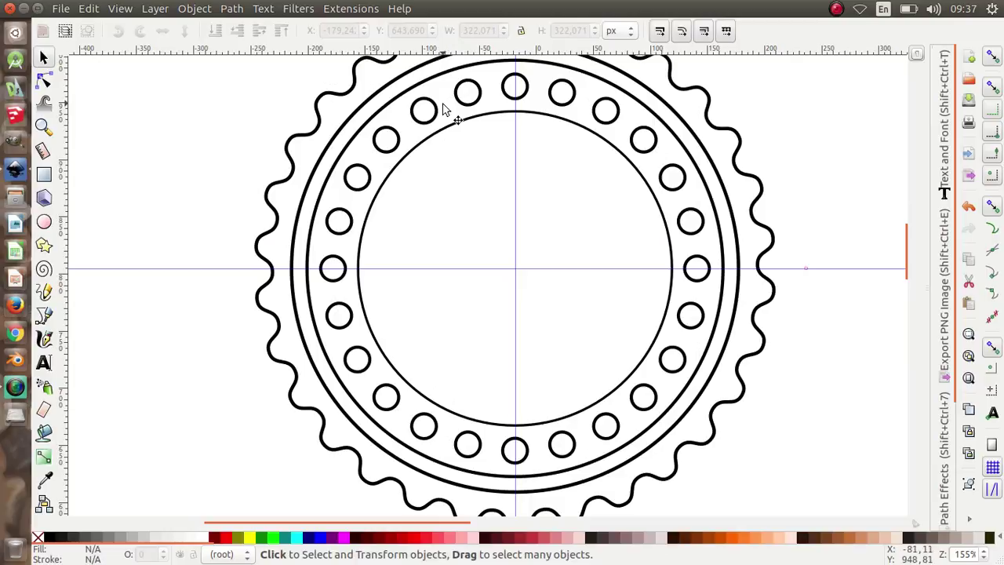
- Cut the largest circle out of the wavy star with the Difference operation to form a gear-shaped ring
{"action": "scroll", "coordinate": [408, 183], "scroll_direction": "down", "scroll_amount": 3, "text": "ctrl"}
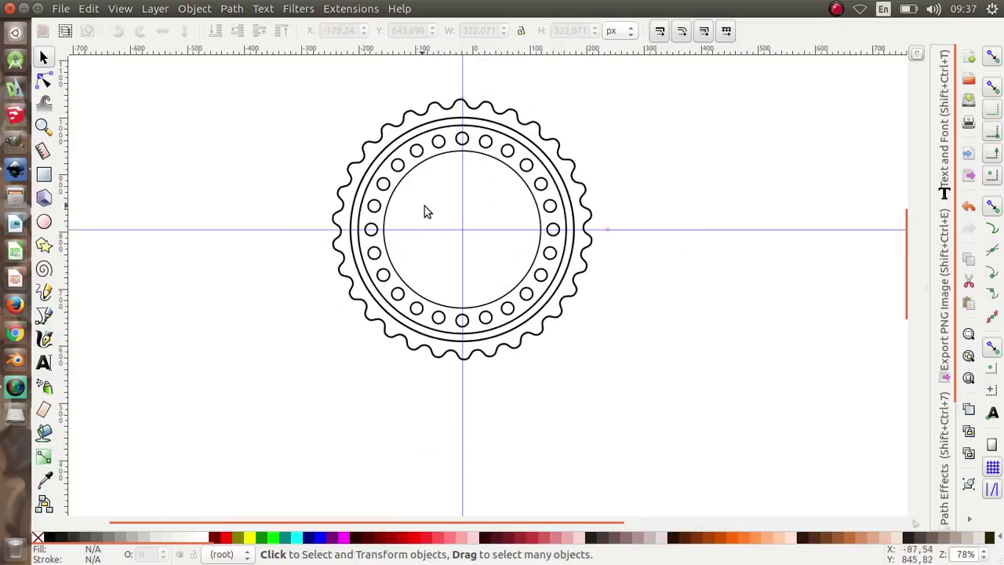
{"action": "scroll", "coordinate": [416, 209], "scroll_direction": "up", "scroll_amount": 2, "text": "ctrl"}
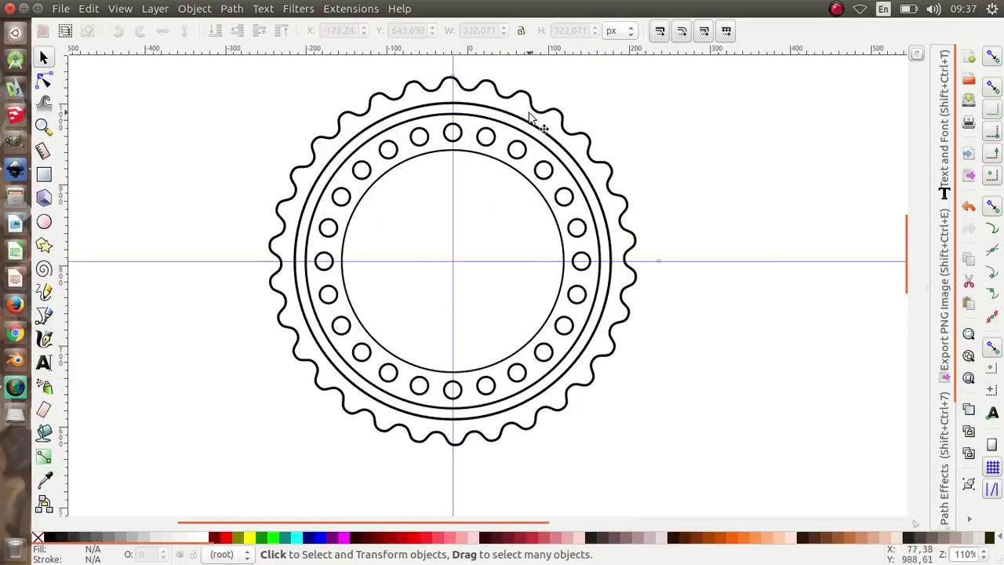
{"action": "left_click", "coordinate": [493, 88]}
{"action": "left_click", "coordinate": [495, 110], "text": "shift"}
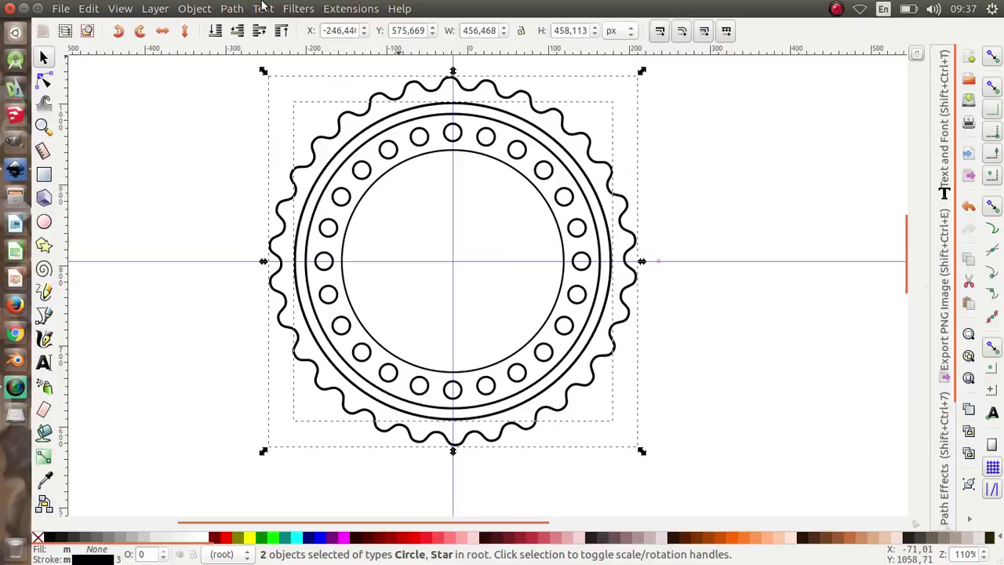
{"action": "left_click", "coordinate": [233, 9]}
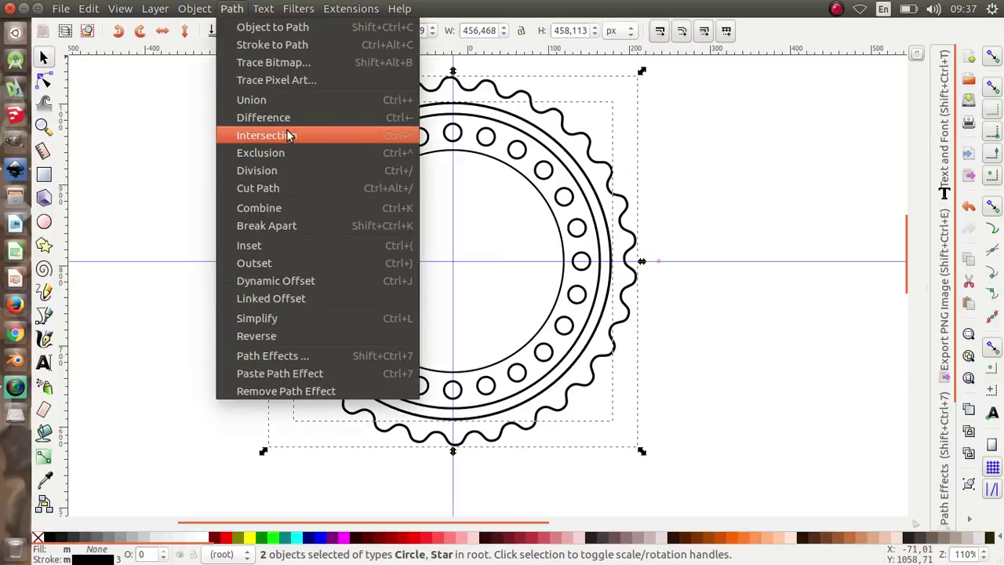
{"action": "left_click", "coordinate": [288, 117]}
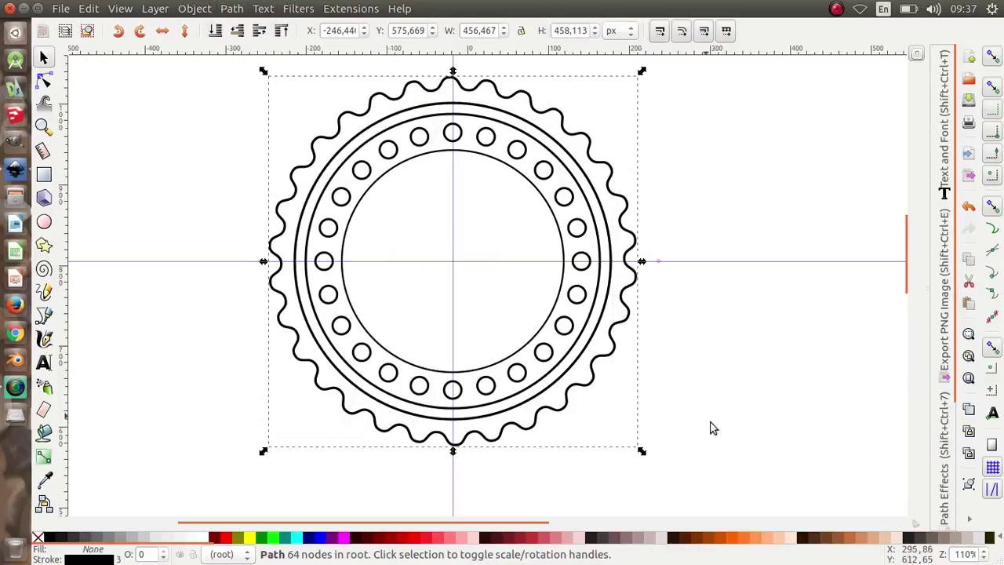
- Fill the gear-shaped ring with light orange and remove its stroke
{"action": "left_click", "coordinate": [733, 538]}
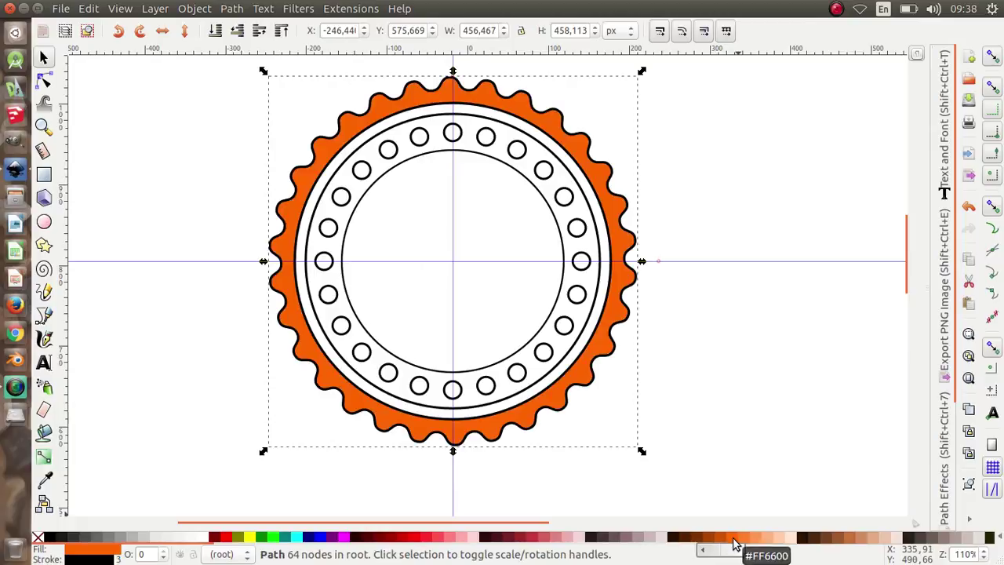
{"action": "left_click", "coordinate": [743, 539]}
{"action": "left_click", "coordinate": [757, 539]}
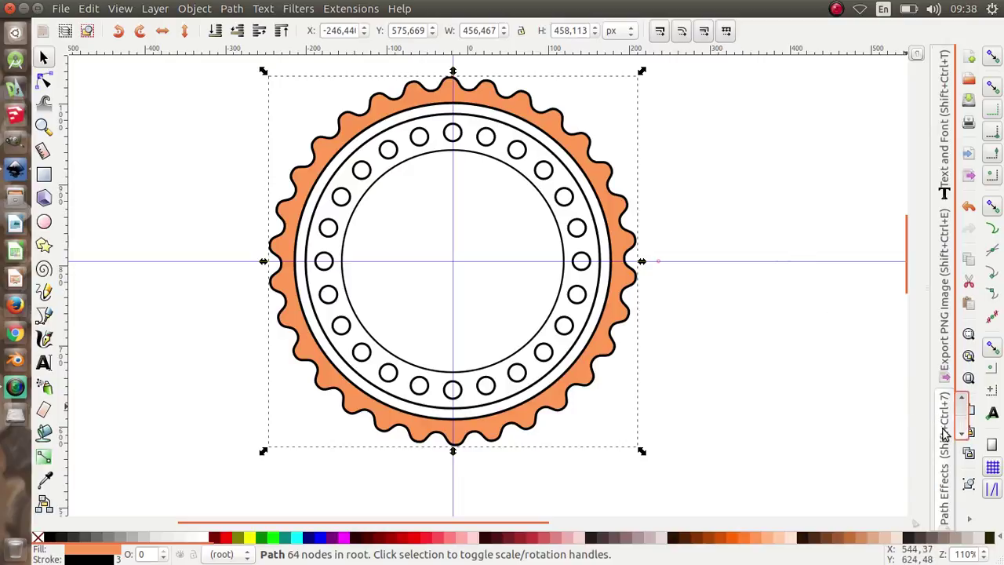
{"action": "scroll", "coordinate": [944, 432], "scroll_direction": "down", "scroll_amount": 2}
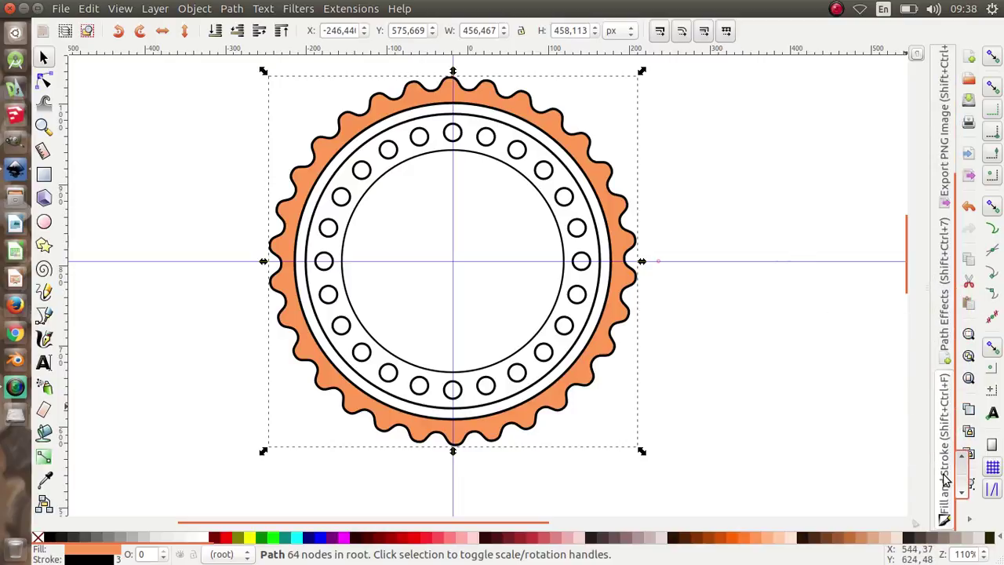
{"action": "left_click", "coordinate": [945, 480]}
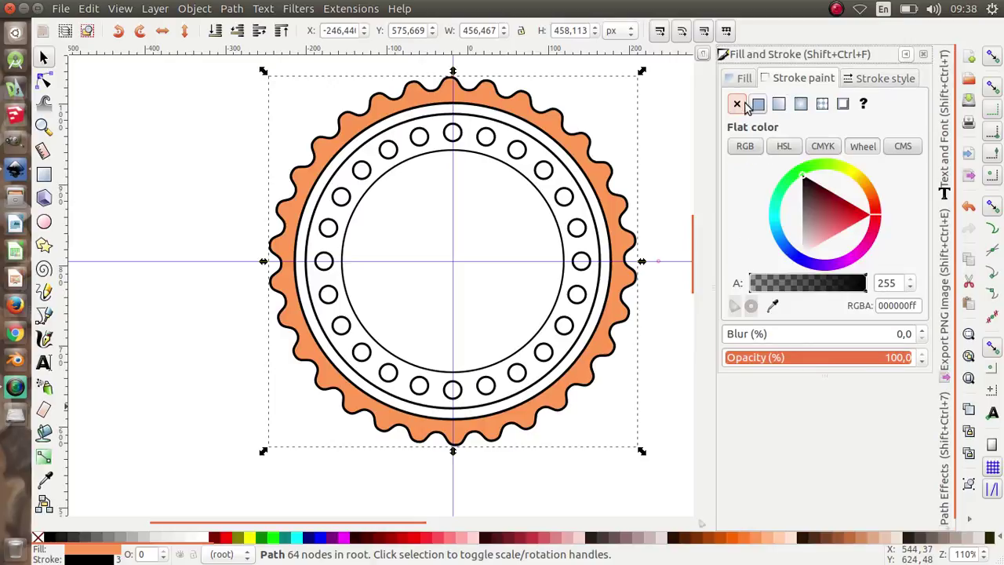
{"action": "left_click", "coordinate": [737, 105]}
{"action": "left_click", "coordinate": [656, 143]}
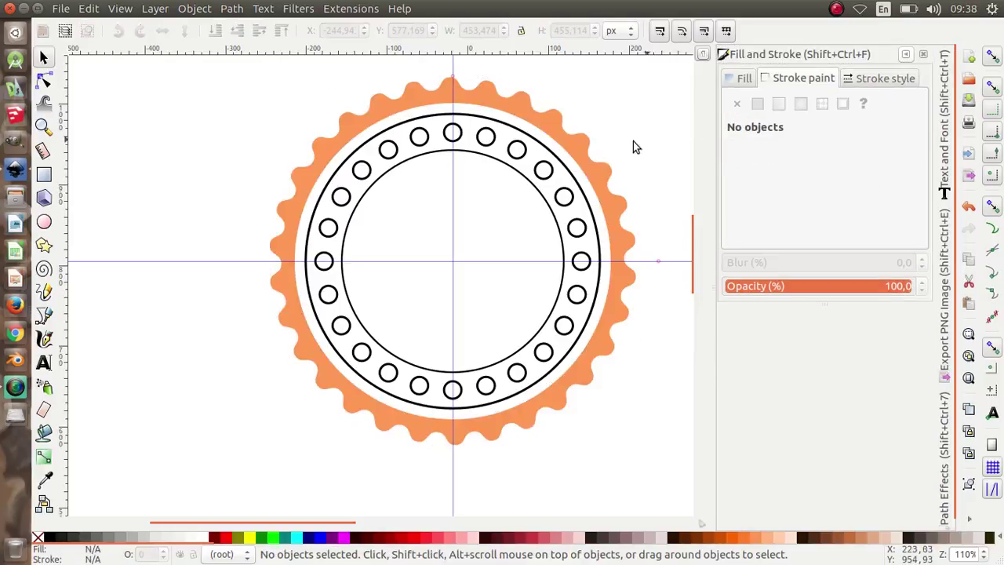
- Subtract the innermost circle from the circle surrounding the small circles with Difference to form a band
{"action": "left_click", "coordinate": [558, 167]}
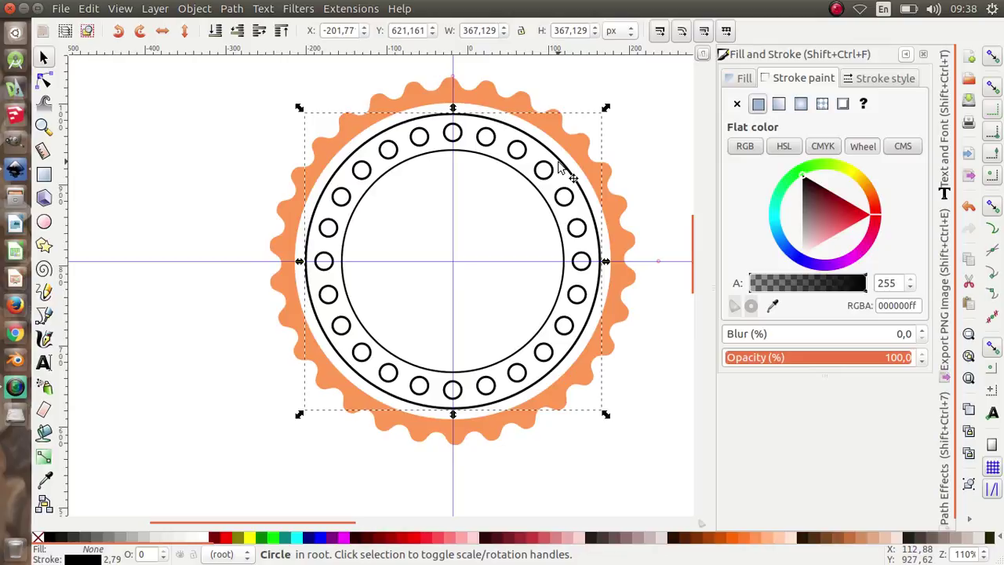
{"action": "left_click", "coordinate": [539, 201], "text": "shift"}
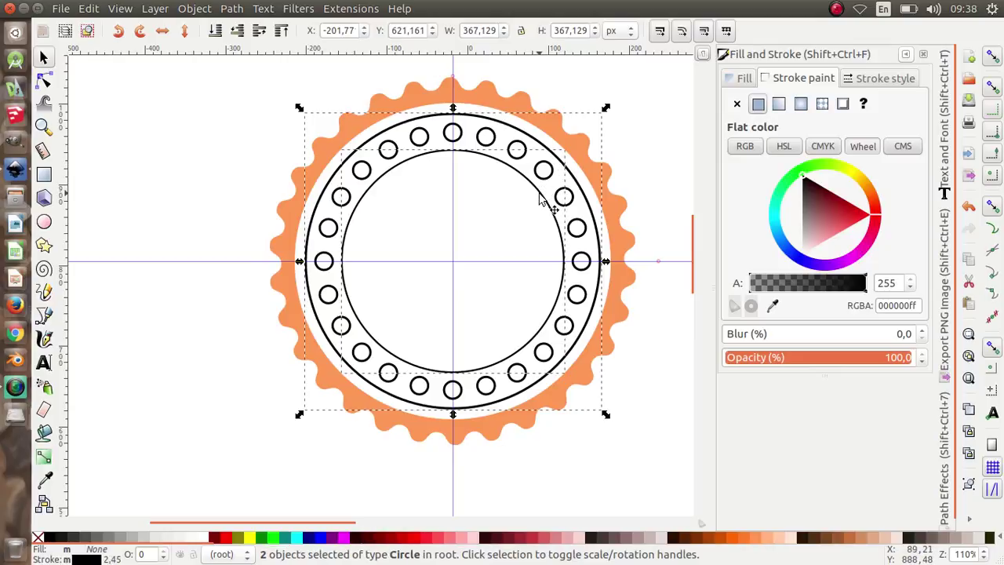
{"action": "left_click", "coordinate": [247, 8]}
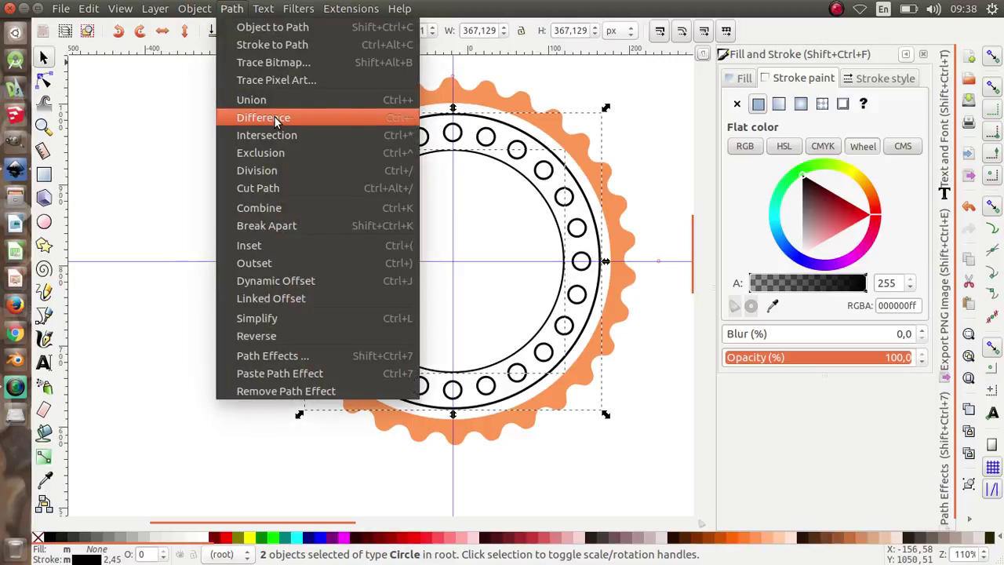
{"action": "left_click", "coordinate": [280, 117]}
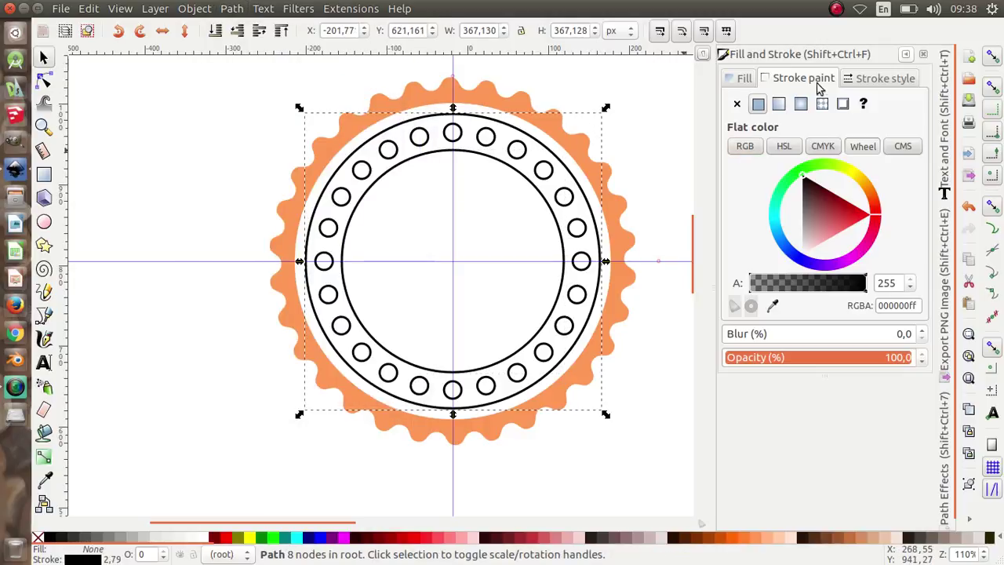
- Set the inner band's stroke width to 5 px and sample its stroke colour from the orange gear ring
{"action": "left_click", "coordinate": [875, 82]}
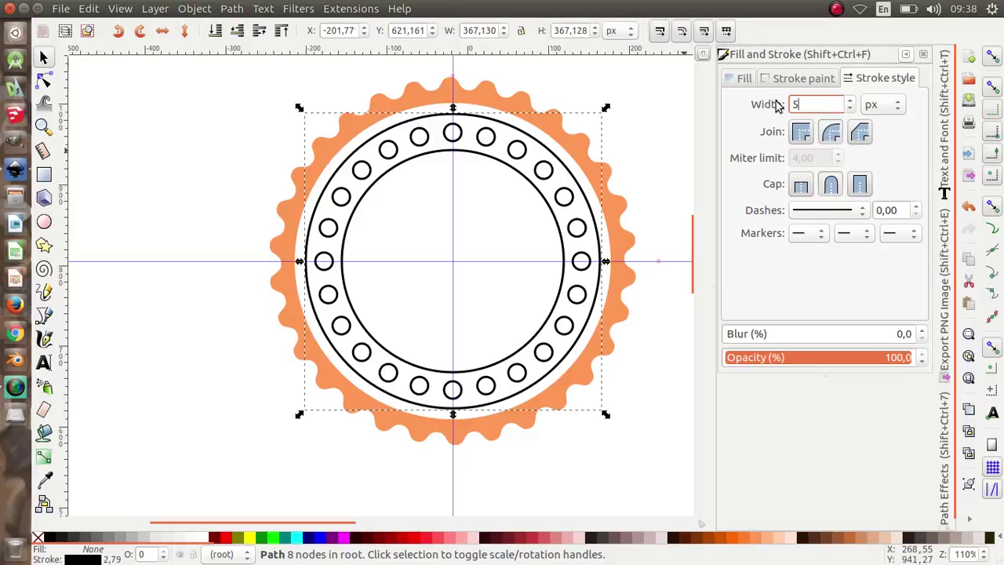
{"action": "type", "text": "5"}
{"action": "key", "text": "Return"}
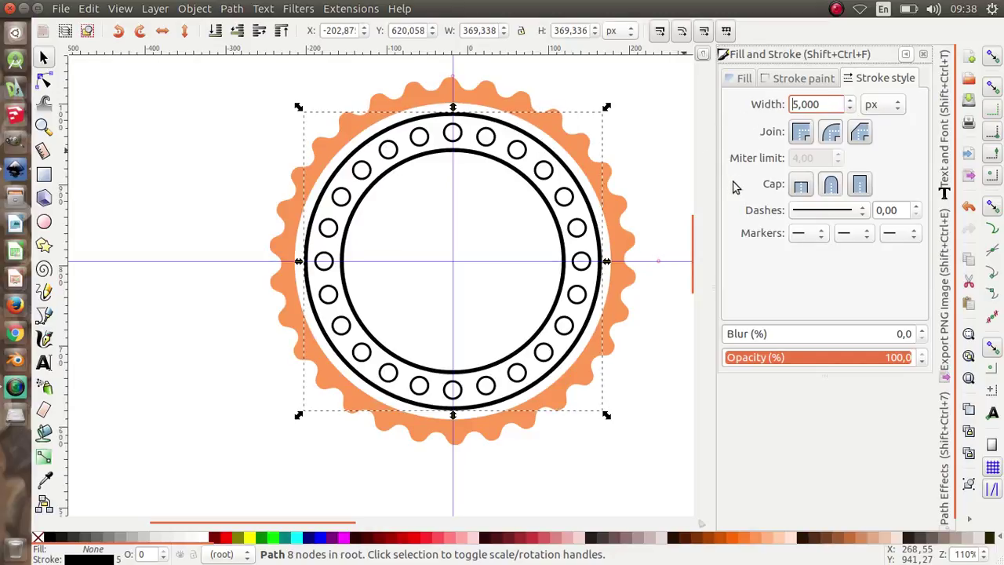
{"action": "left_click", "coordinate": [804, 81]}
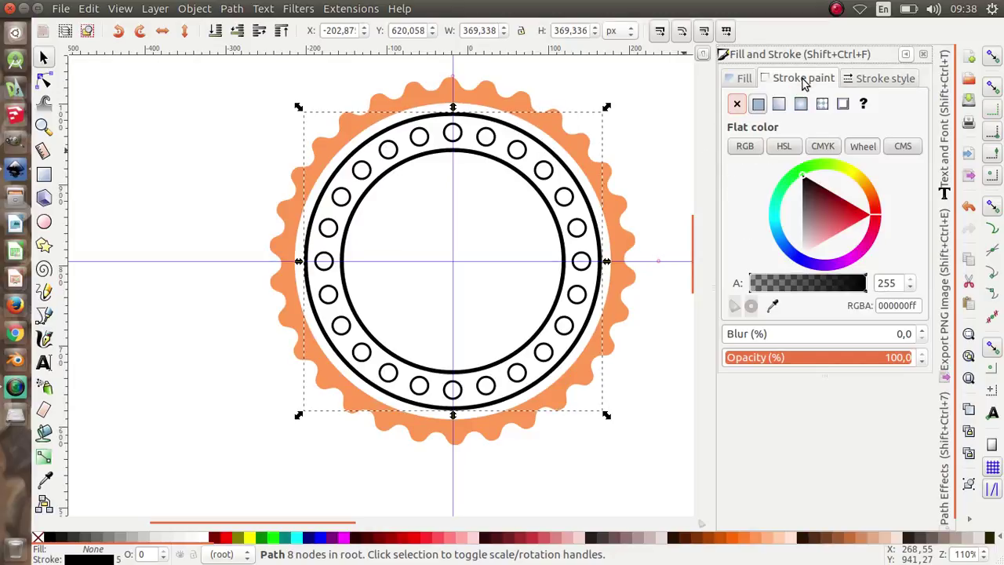
{"action": "left_click", "coordinate": [773, 307]}
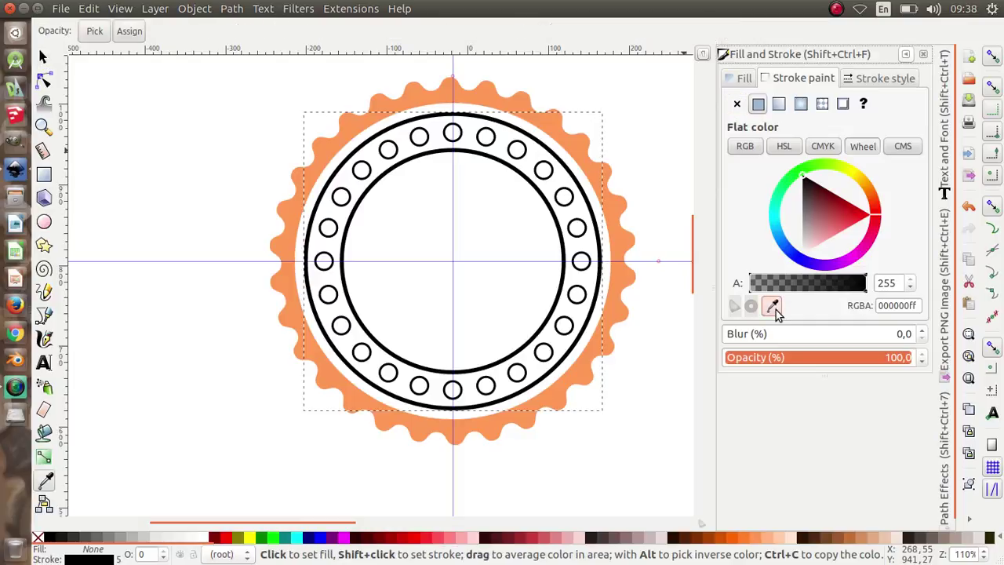
{"action": "left_click", "coordinate": [616, 207]}
{"action": "left_click", "coordinate": [650, 164]}
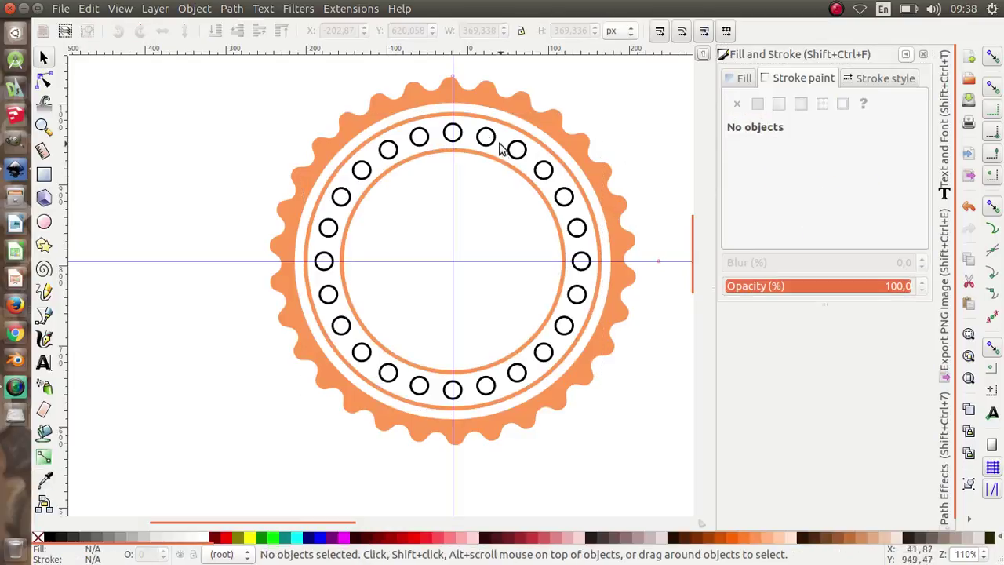
- Merge the seven opposite pairs of small circles, from the topmost clockwise to the rightmost, into one path with Union
{"action": "left_click", "coordinate": [484, 139]}
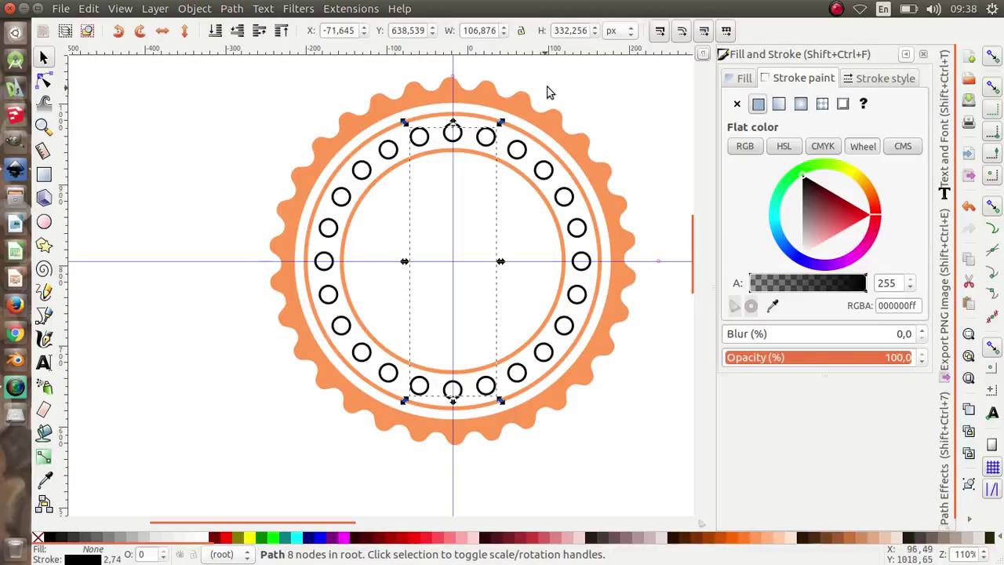
{"action": "left_click", "coordinate": [584, 88]}
{"action": "left_click", "coordinate": [462, 138]}
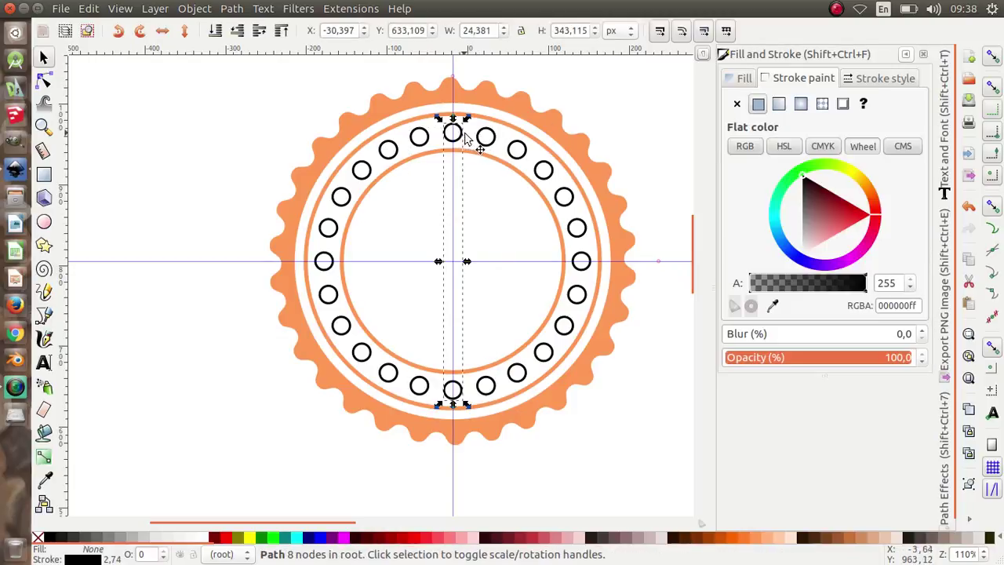
{"action": "left_click", "coordinate": [478, 136], "text": "shift"}
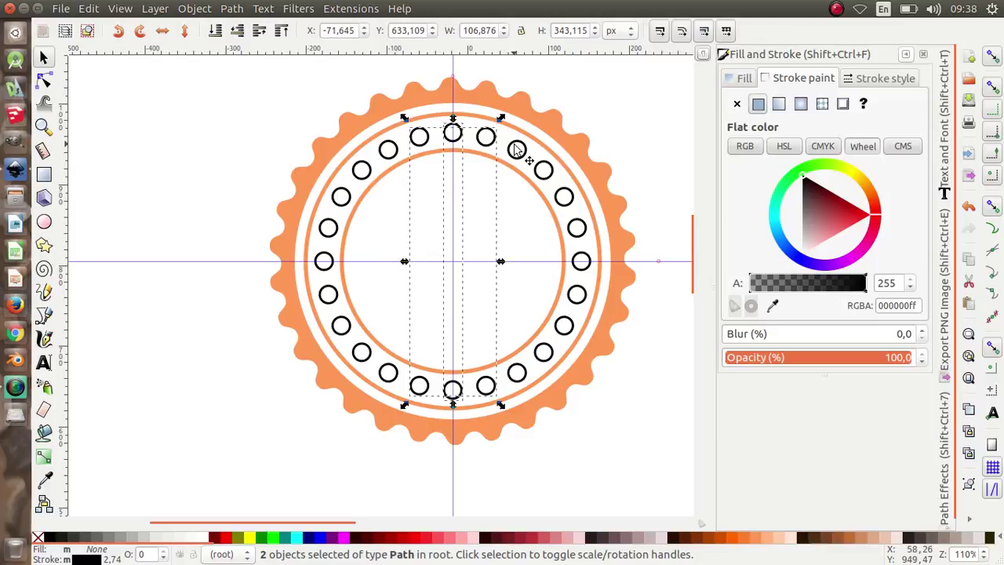
{"action": "left_click", "coordinate": [516, 149], "text": "shift"}
{"action": "left_click", "coordinate": [553, 169], "text": "shift"}
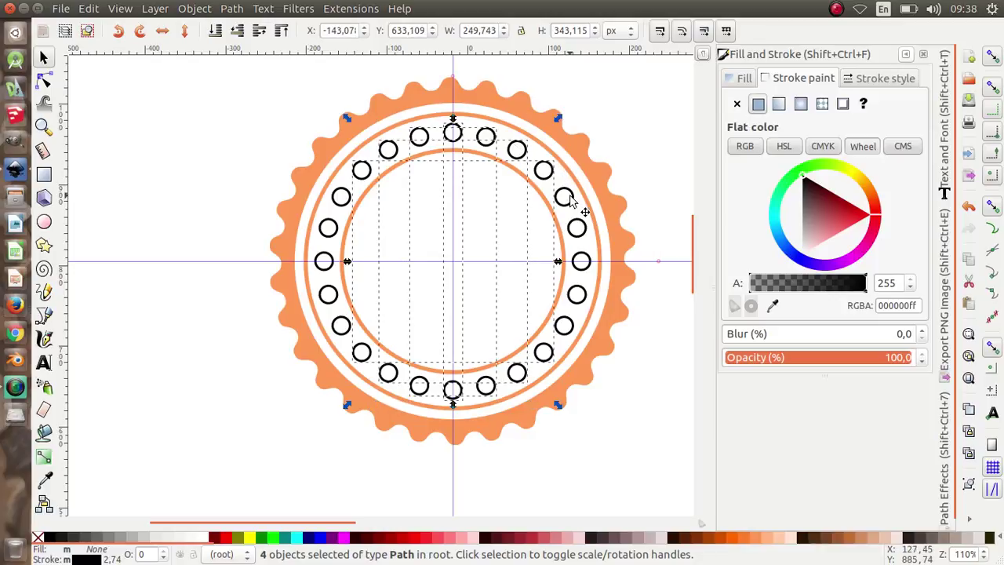
{"action": "left_click", "coordinate": [571, 201], "text": "shift"}
{"action": "left_click", "coordinate": [577, 226], "text": "shift"}
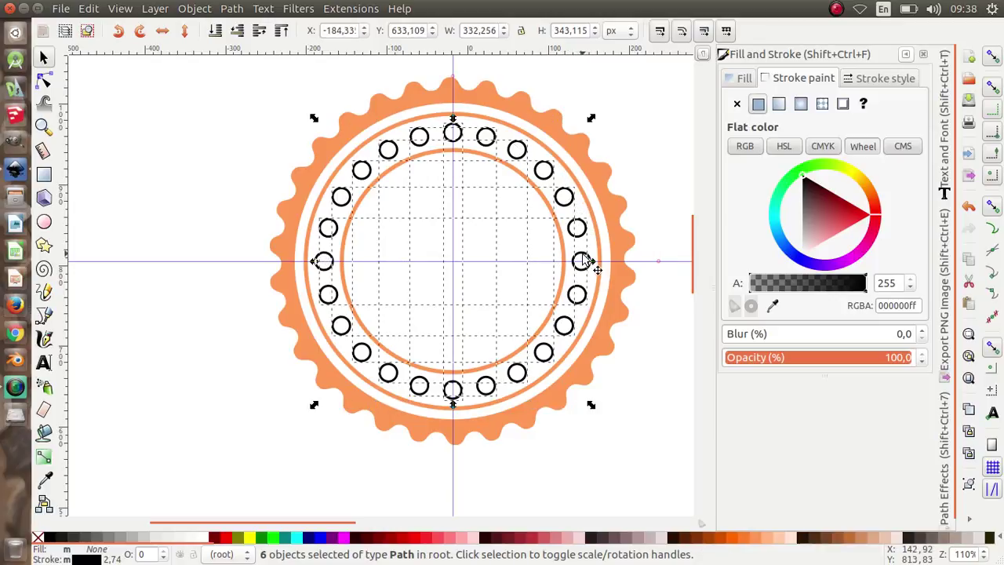
{"action": "left_click", "coordinate": [585, 261], "text": "shift"}
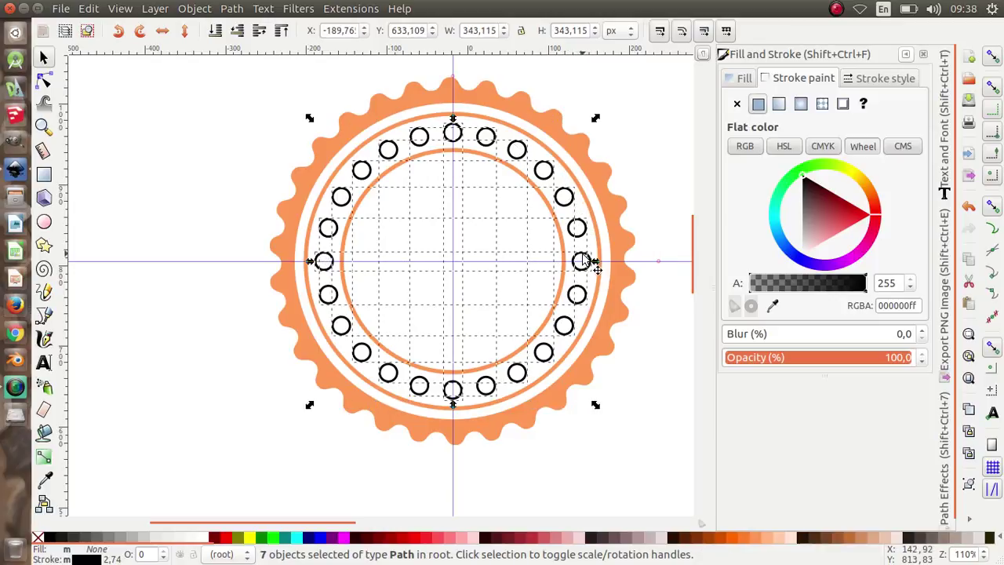
{"action": "left_click", "coordinate": [239, 14]}
{"action": "left_click", "coordinate": [273, 102]}
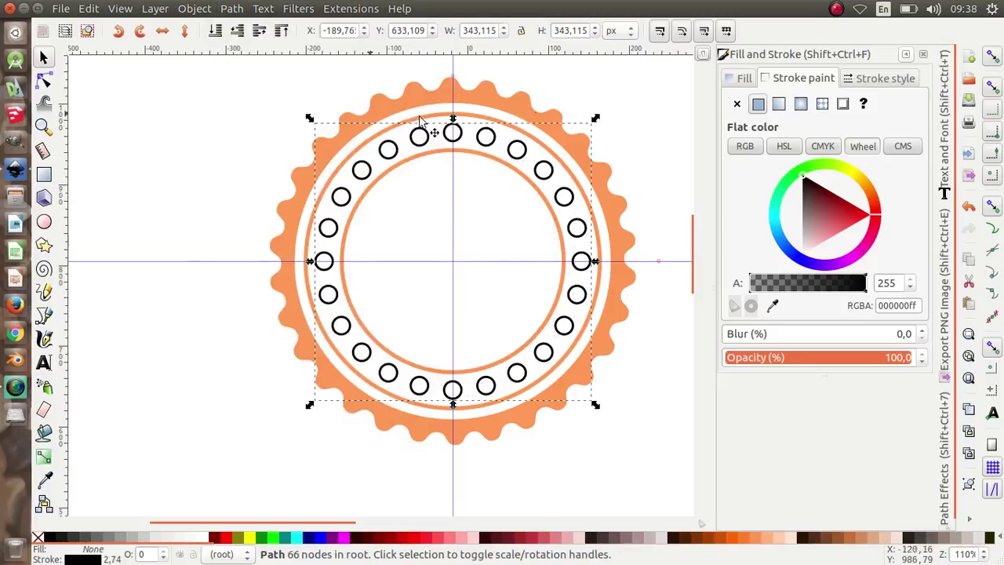
- Fill the merged small circles with the orange sampled from the gear ring and remove their stroke
{"action": "left_click", "coordinate": [744, 78]}
{"action": "left_click", "coordinate": [758, 103]}
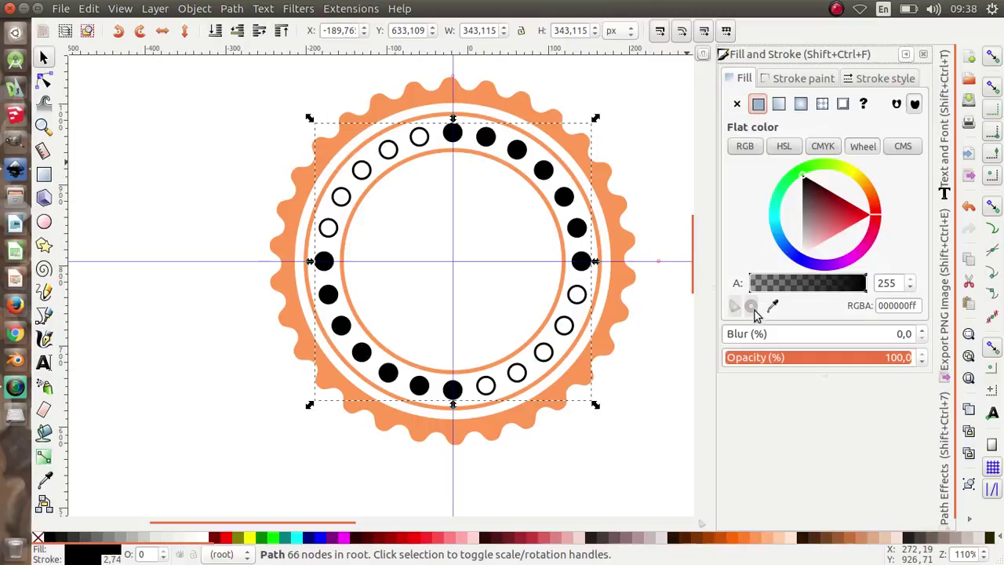
{"action": "left_click", "coordinate": [771, 305]}
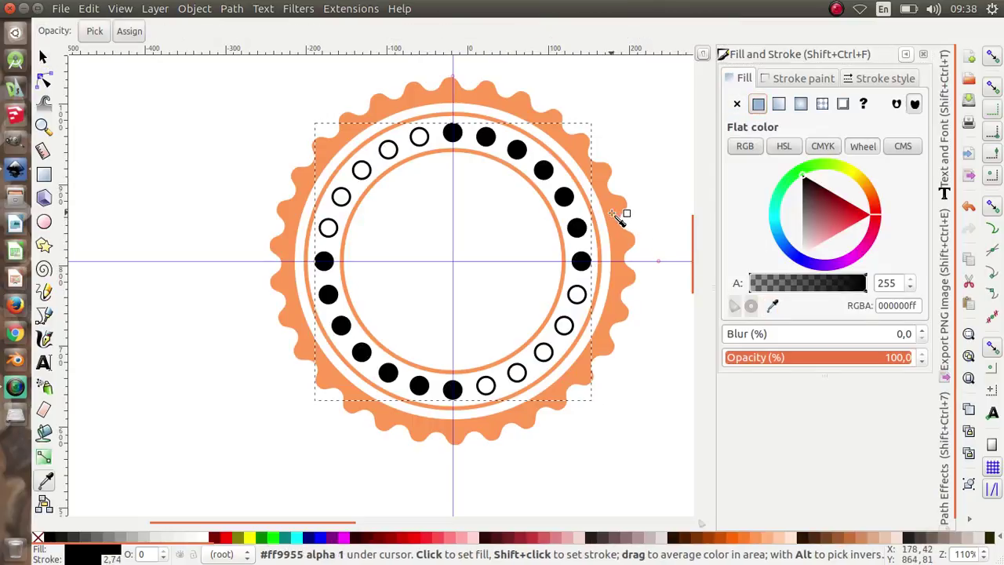
{"action": "left_click", "coordinate": [612, 214]}
{"action": "left_click", "coordinate": [802, 81]}
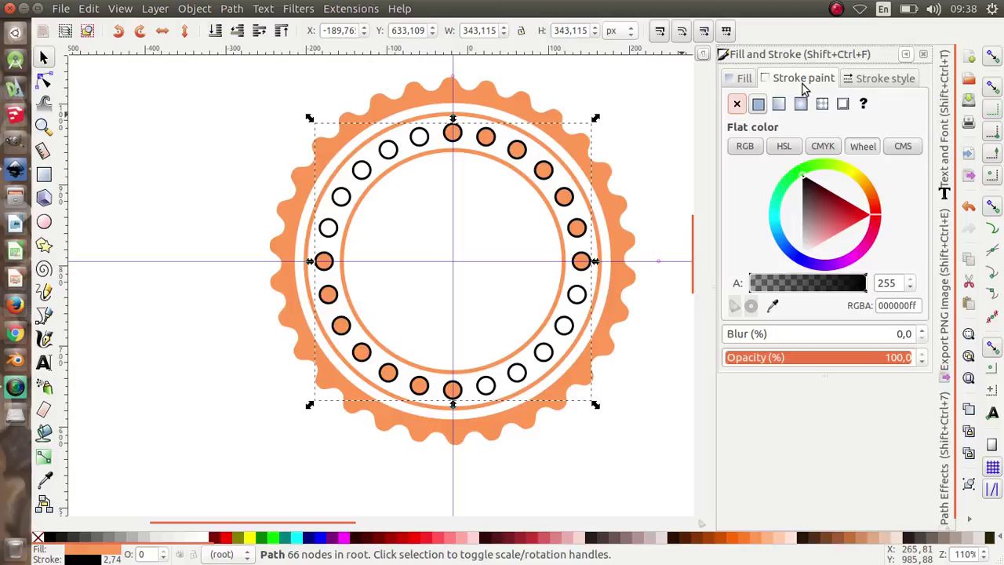
{"action": "left_click", "coordinate": [736, 104]}
{"action": "left_click", "coordinate": [614, 149]}
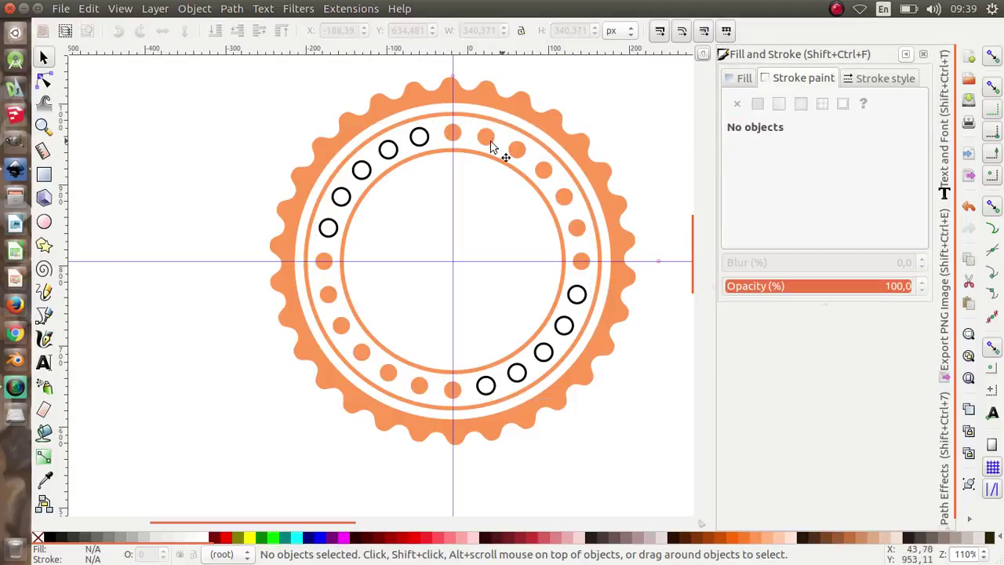
- Unite the remaining outlined small circles with the orange ones using Union so they share one fill
{"action": "left_click", "coordinate": [427, 140]}
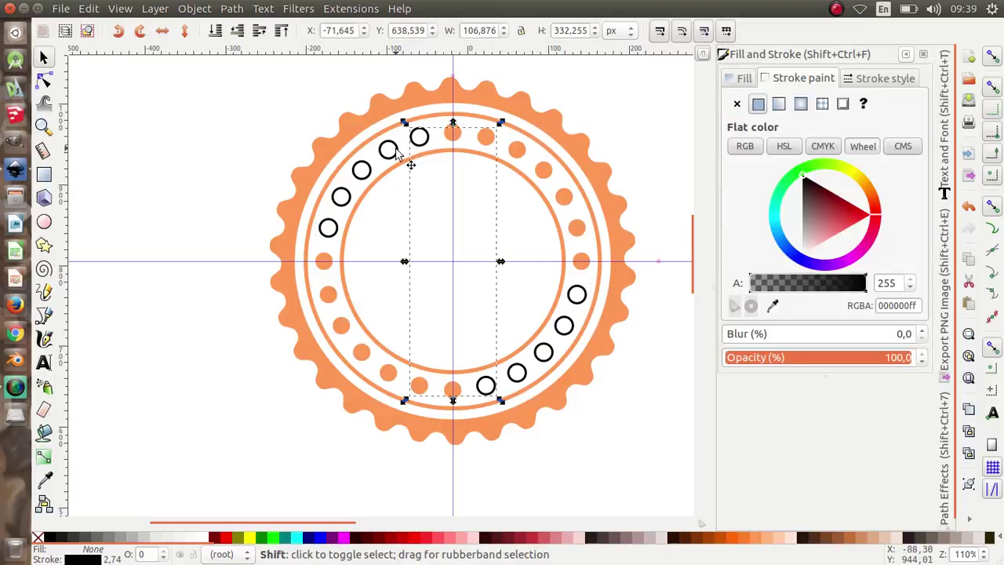
{"action": "left_click", "coordinate": [388, 152], "text": "shift"}
{"action": "left_click", "coordinate": [363, 170], "text": "shift"}
{"action": "left_click", "coordinate": [342, 198], "text": "shift"}
{"action": "left_click", "coordinate": [327, 263], "text": "shift"}
{"action": "left_click", "coordinate": [329, 282], "text": "shift"}
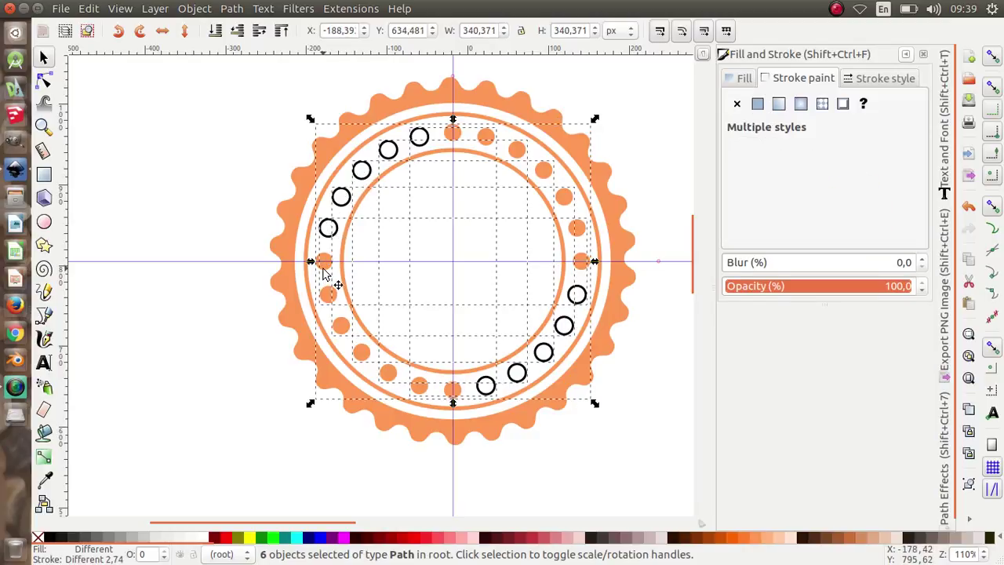
{"action": "left_click", "coordinate": [232, 8]}
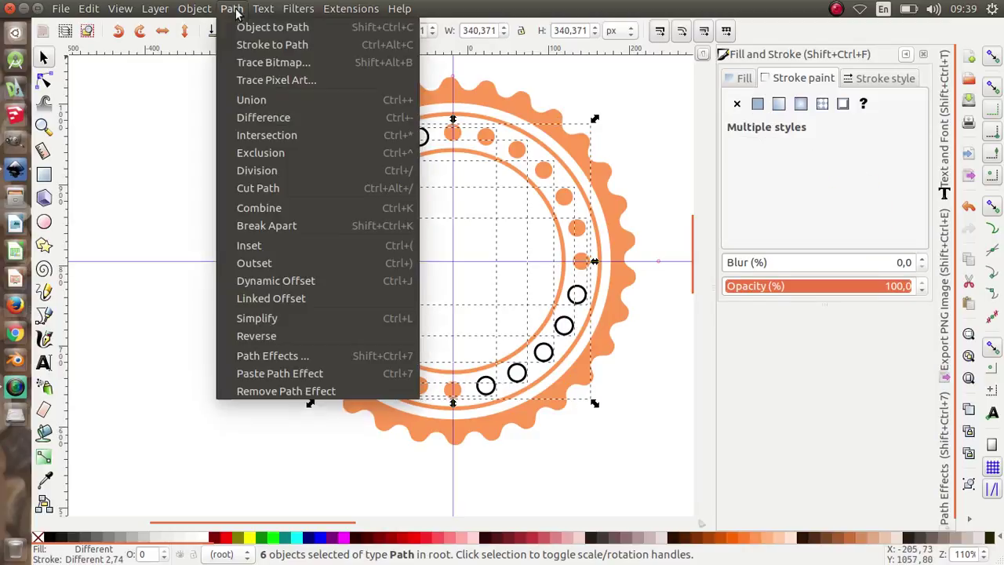
{"action": "left_click", "coordinate": [258, 98]}
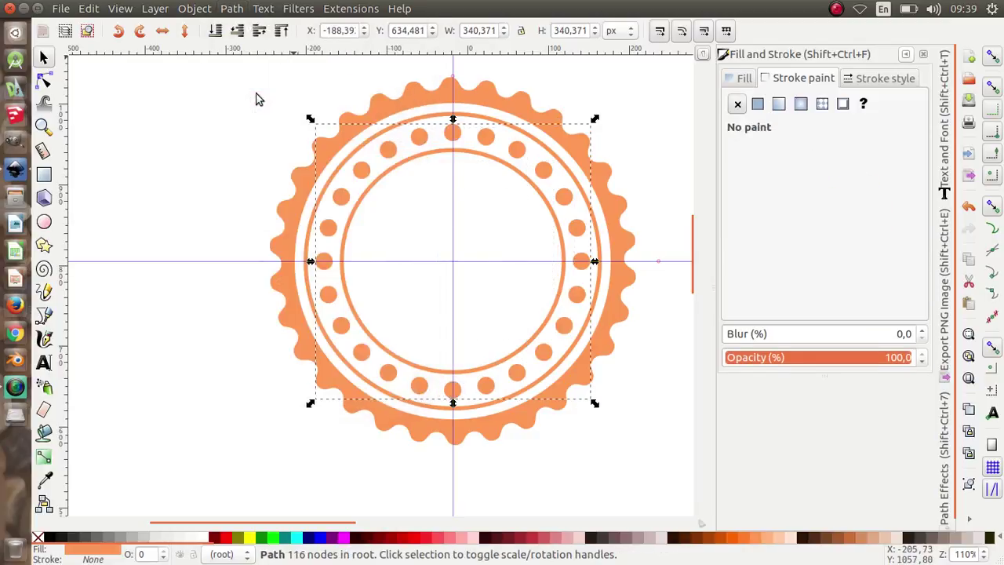
{"action": "left_click", "coordinate": [653, 181]}
- Draw a circle about 518 px wide centred on the badge, with a flat black stroke and no fill
{"action": "scroll", "coordinate": [437, 195], "scroll_direction": "down", "scroll_amount": 2}
{"action": "scroll", "coordinate": [442, 218], "scroll_direction": "up", "scroll_amount": 2}
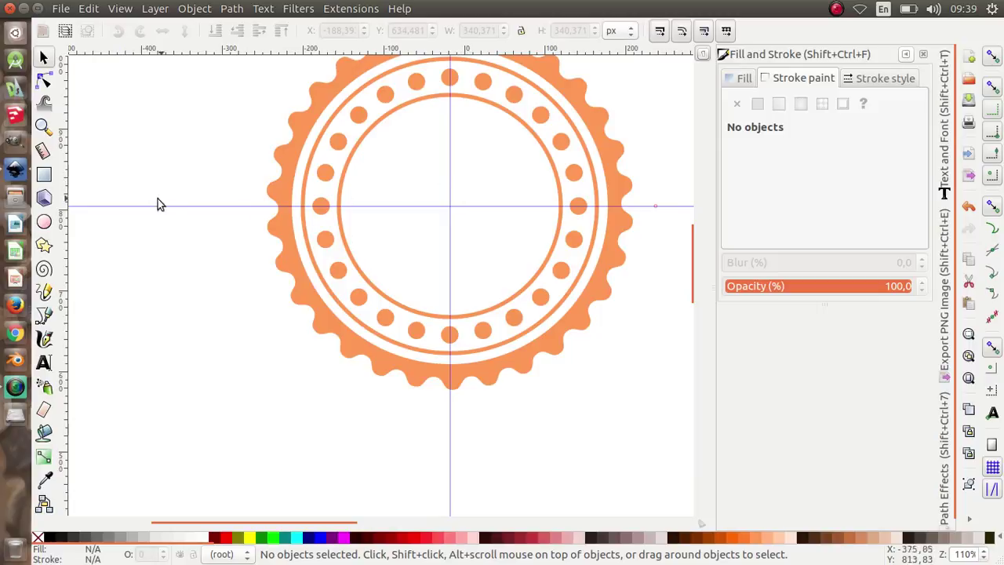
{"action": "left_click", "coordinate": [44, 222]}
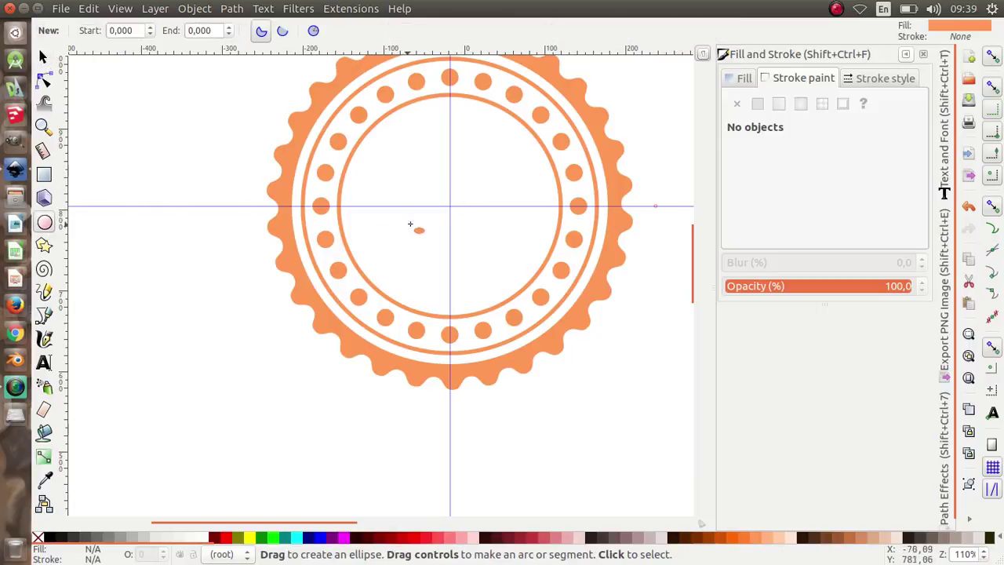
{"action": "mouse_move", "coordinate": [449, 206]}
{"action": "left_mouse_down"}
{"action": "mouse_move", "coordinate": [492, 269]}
{"action": "mouse_move", "coordinate": [589, 309]}
{"action": "mouse_move", "coordinate": [636, 386]}
{"action": "mouse_move", "coordinate": [671, 414]}
{"action": "left_mouse_up"}
{"action": "scroll", "coordinate": [584, 373], "scroll_direction": "down", "scroll_amount": 2}
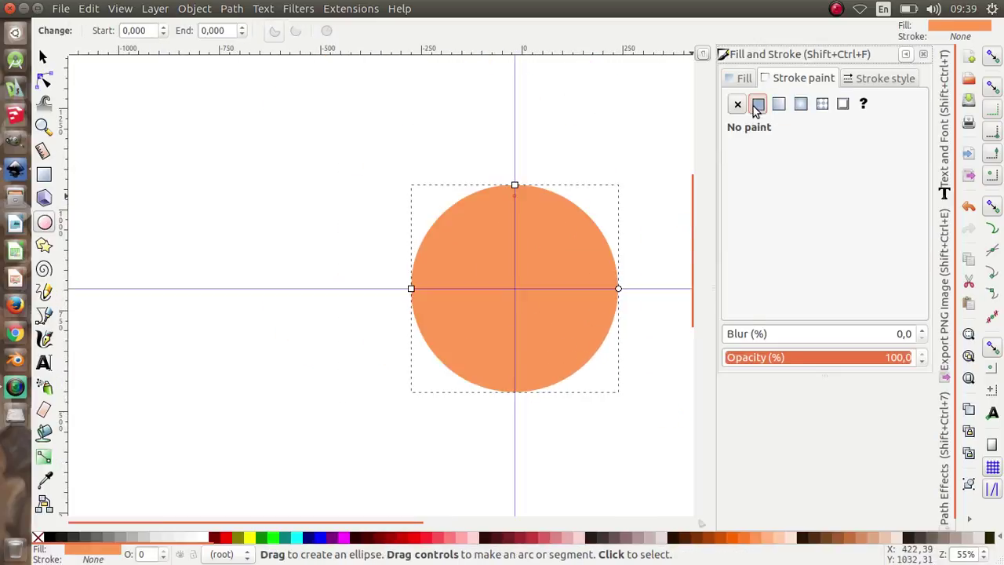
{"action": "left_click", "coordinate": [756, 105]}
{"action": "left_click", "coordinate": [744, 79]}
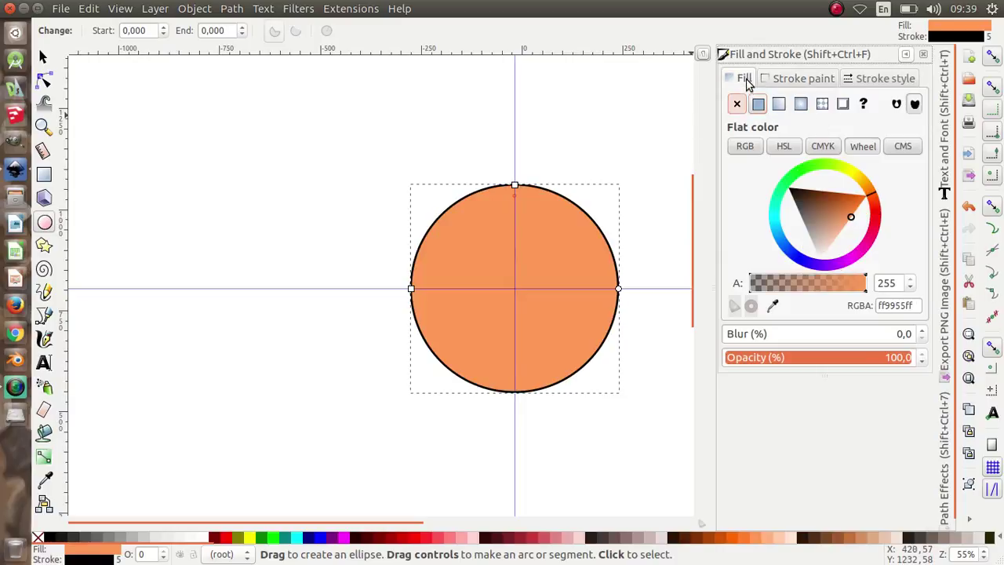
{"action": "left_click", "coordinate": [737, 104]}
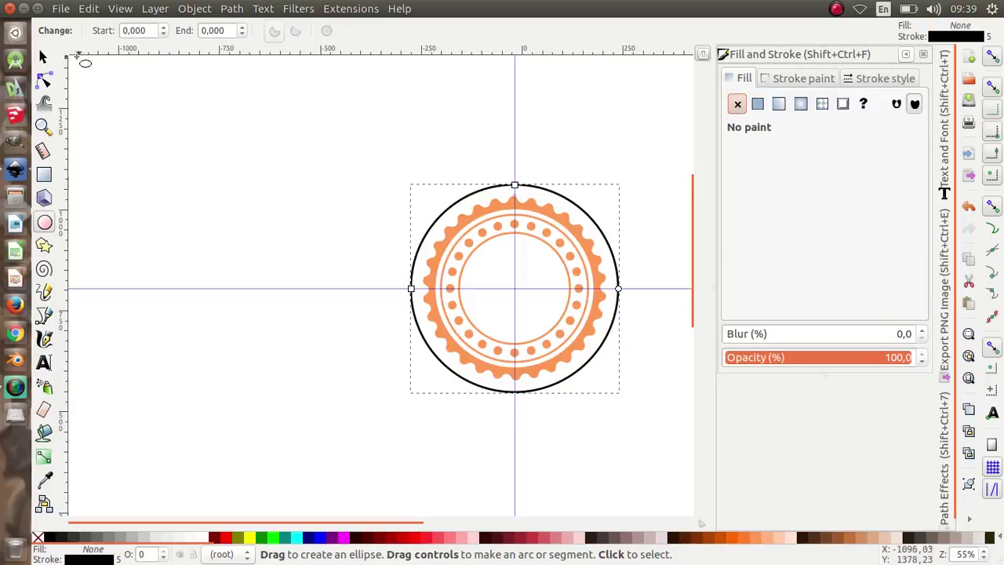
- Move the outlined circle down along the vertical guide and enlarge it to about 601 px, its top edge meeting the horizontal guide
{"action": "key", "text": "s"}
{"action": "left_click_drag", "start_coordinate": [563, 203], "coordinate": [576, 346]}
{"action": "scroll", "coordinate": [511, 279], "scroll_direction": "down", "scroll_amount": 1, "text": "ctrl"}
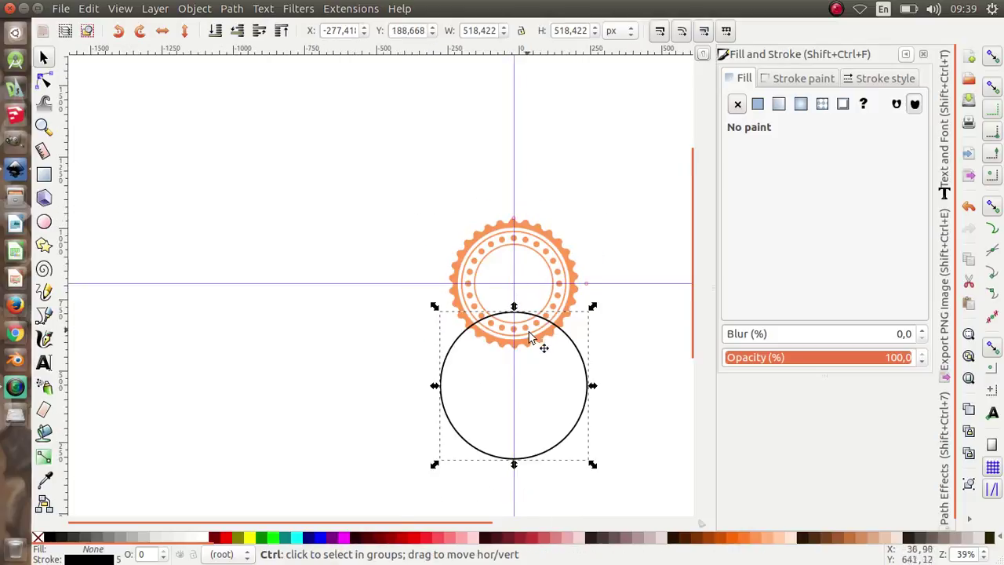
{"action": "scroll", "coordinate": [530, 339], "scroll_direction": "up", "scroll_amount": 1, "text": "ctrl"}
{"action": "scroll", "coordinate": [528, 333], "scroll_direction": "up", "scroll_amount": 1, "text": "ctrl"}
{"action": "left_click_drag", "start_coordinate": [651, 286], "coordinate": [701, 266]}
{"action": "left_click_drag", "start_coordinate": [607, 307], "coordinate": [610, 280]}
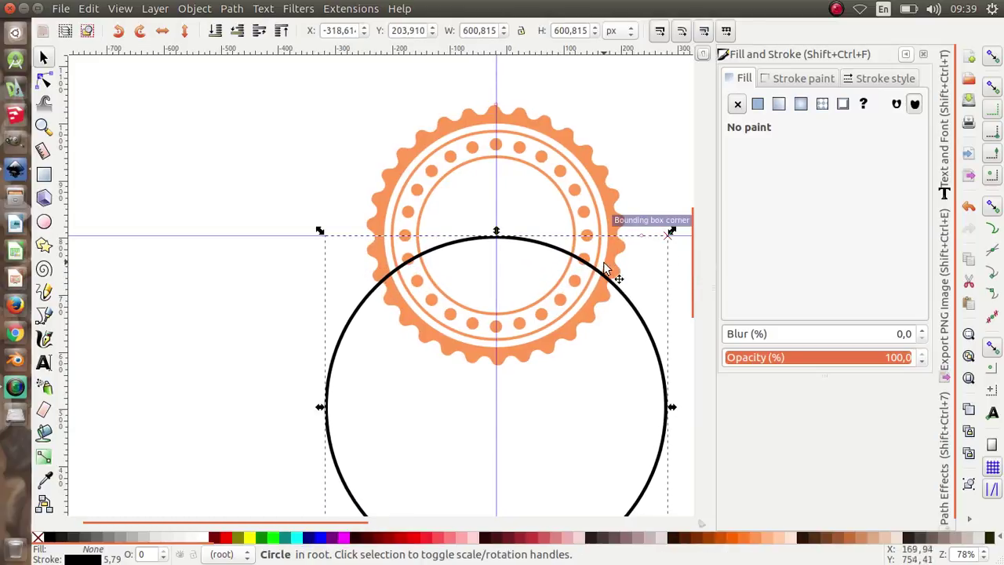
- Set the large circle's stroke width to 3 px
{"action": "left_click", "coordinate": [868, 82]}
{"action": "type", "text": "3"}
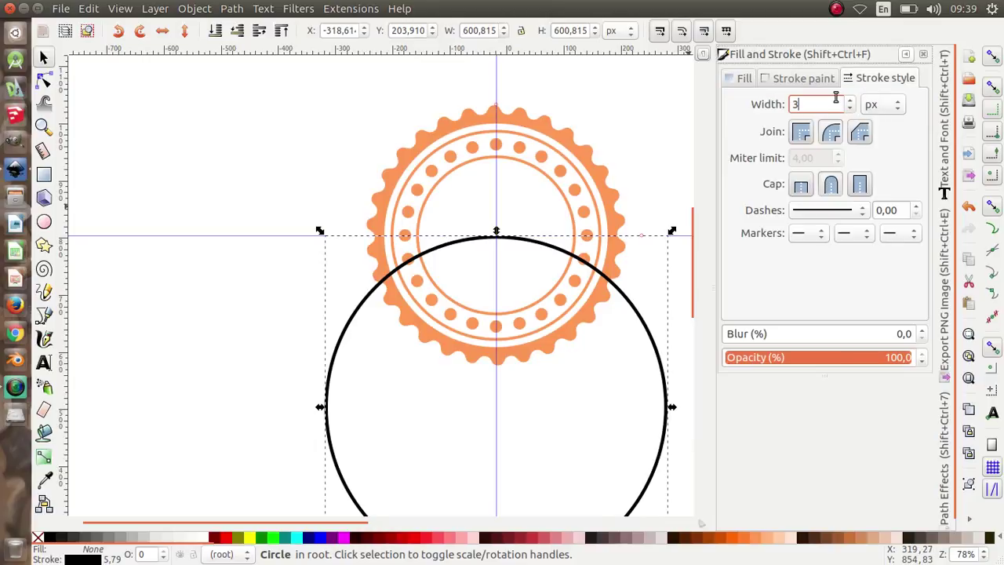
{"action": "key", "text": "Return"}
- Duplicate the large circle and shrink the copy concentrically to about 389 px
{"action": "right_click", "coordinate": [620, 291]}
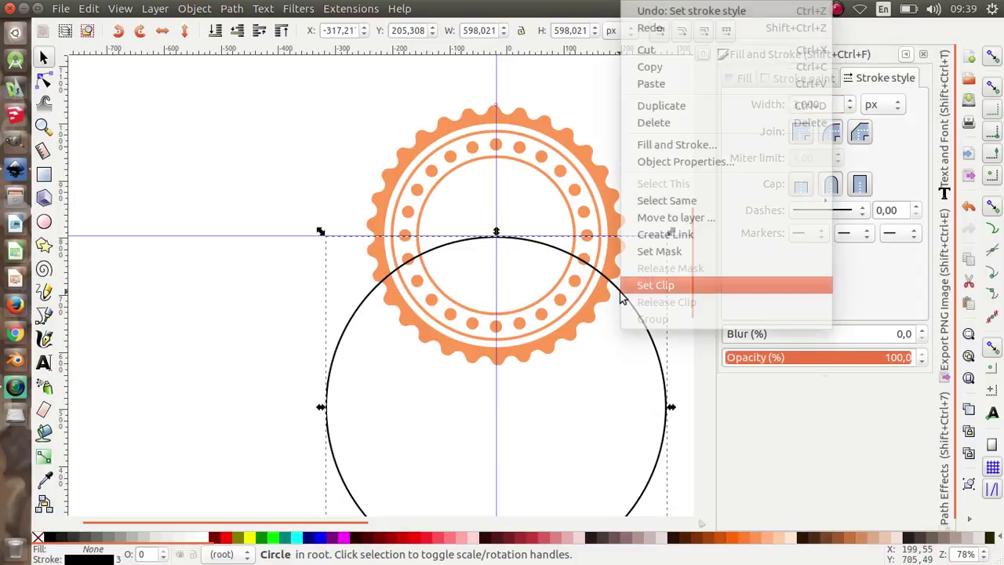
{"action": "left_click", "coordinate": [672, 106]}
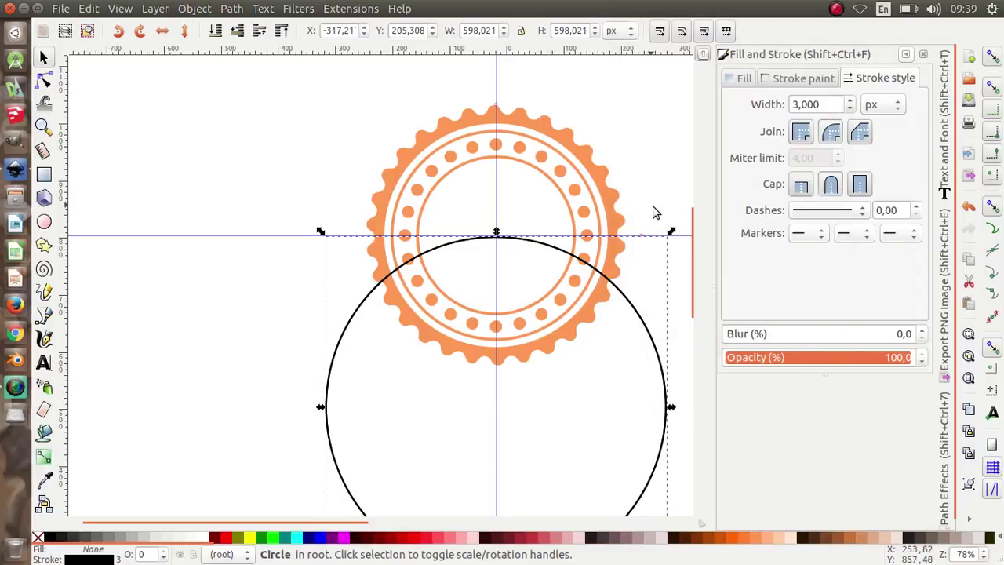
{"action": "left_click_drag", "start_coordinate": [669, 231], "coordinate": [622, 287]}
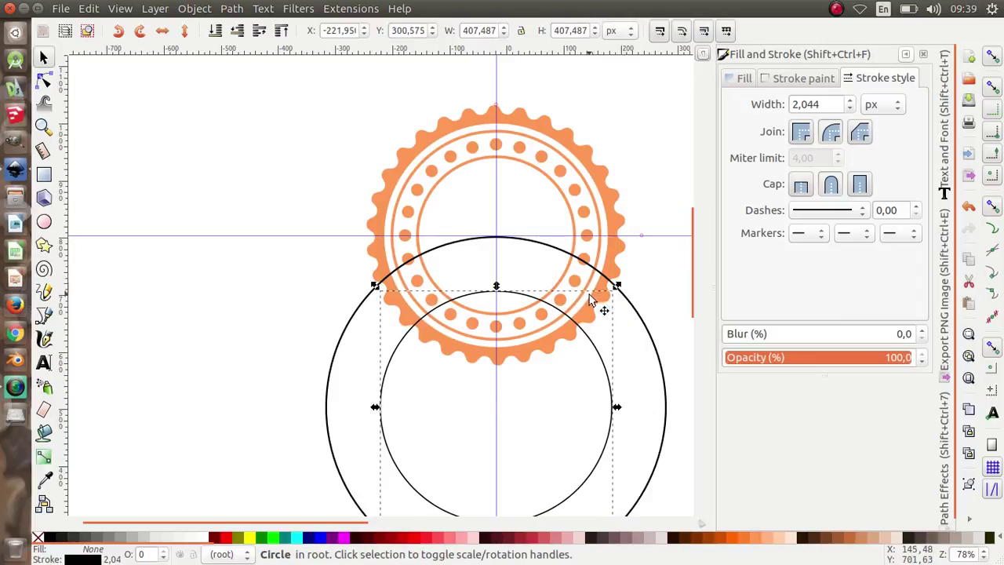
{"action": "left_click_drag", "start_coordinate": [618, 289], "coordinate": [612, 291]}
- Duplicate the inner circle and enlarge the copy concentrically to about 453 px
{"action": "right_click", "coordinate": [582, 351]}
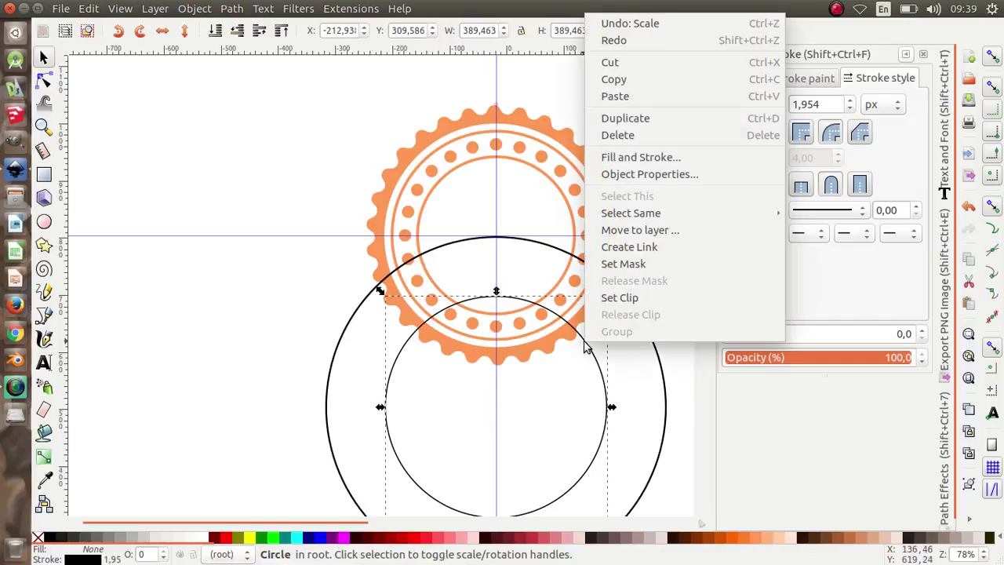
{"action": "left_click", "coordinate": [652, 119]}
{"action": "left_click_drag", "start_coordinate": [611, 290], "coordinate": [643, 282]}
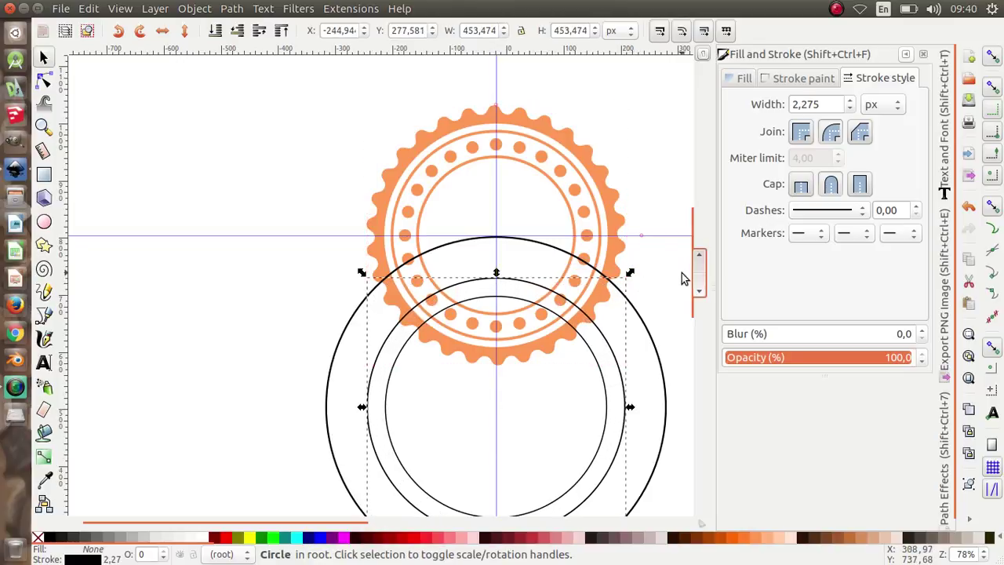
{"action": "left_click", "coordinate": [667, 284]}
- Subtract the innermost circle from the outermost large circle with Difference to form a wide ring
{"action": "left_click", "coordinate": [593, 359]}
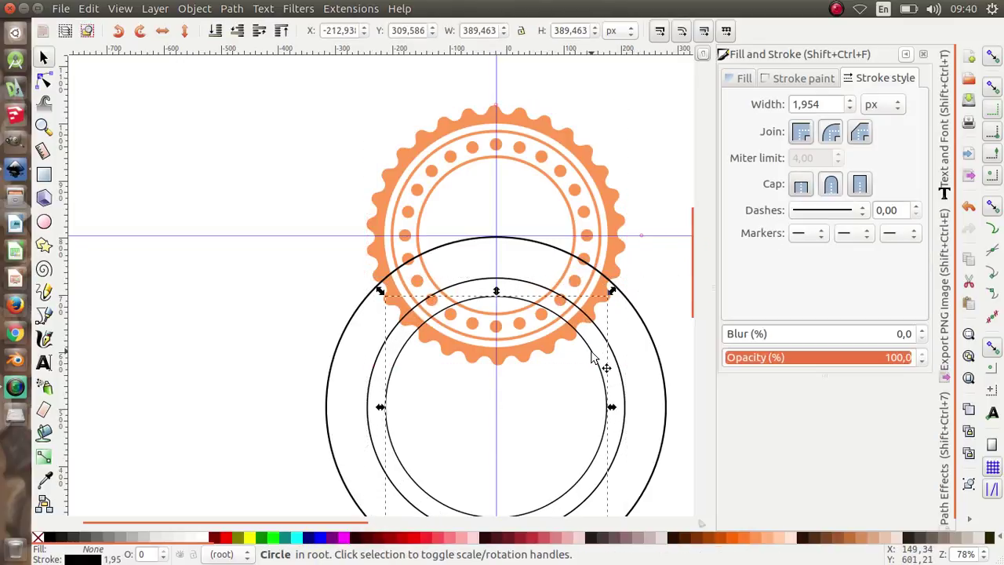
{"action": "left_click", "coordinate": [642, 323], "text": "shift"}
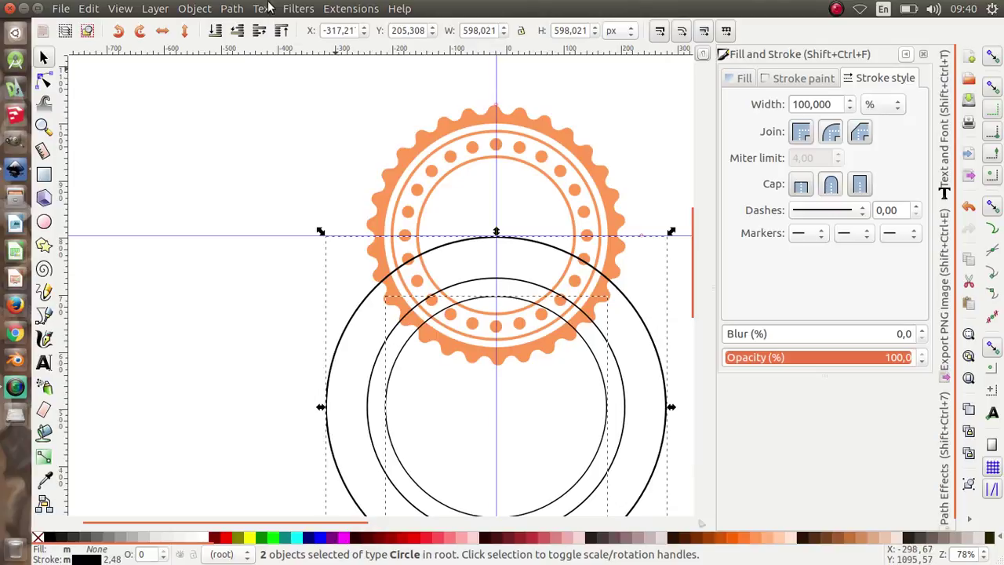
{"action": "left_click", "coordinate": [232, 10]}
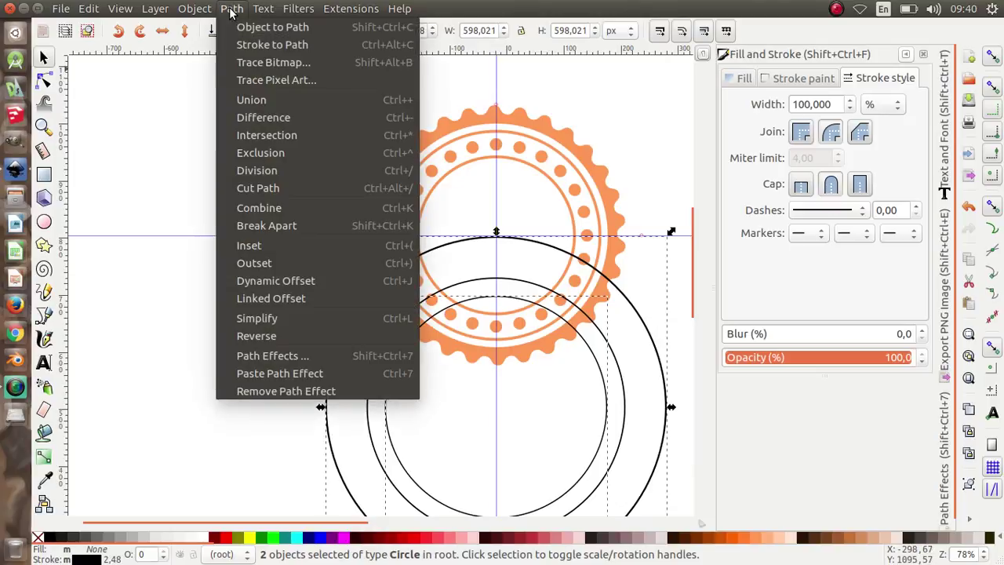
{"action": "left_click", "coordinate": [264, 118]}
{"action": "left_click", "coordinate": [251, 188]}
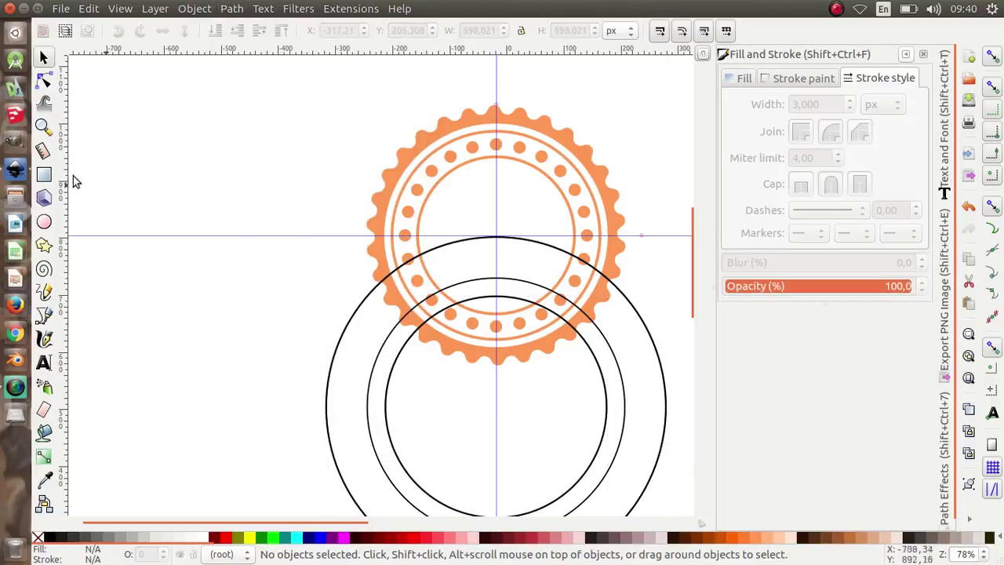
- Draw a square about 272 px wide beside the badge and rotate it 45 degrees into a diamond
{"action": "left_click", "coordinate": [44, 174]}
{"action": "mouse_move", "coordinate": [188, 128]}
{"action": "left_mouse_down"}
{"action": "mouse_move", "coordinate": [251, 167]}
{"action": "mouse_move", "coordinate": [344, 283]}
{"action": "left_mouse_up"}
{"action": "left_click", "coordinate": [43, 57]}
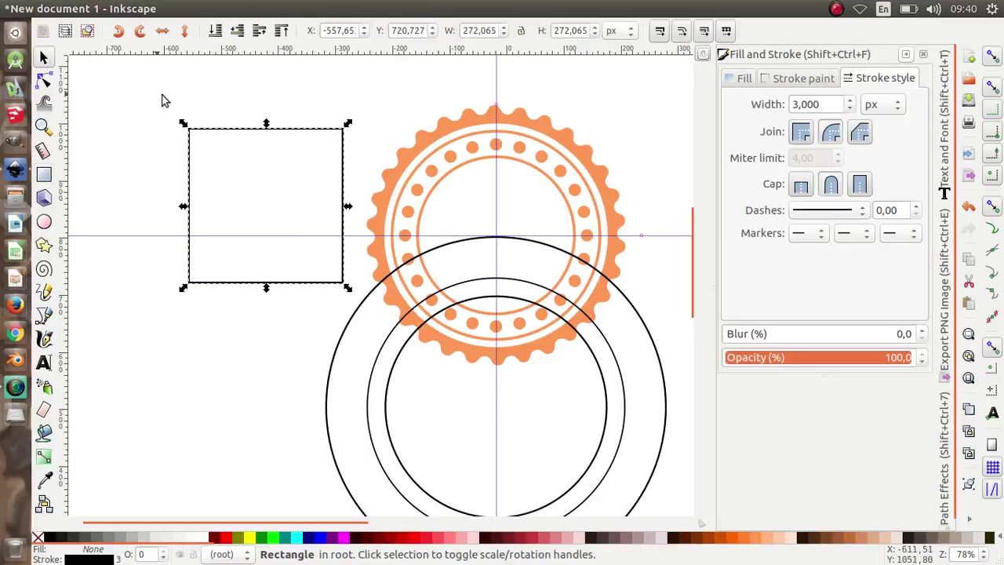
{"action": "left_click", "coordinate": [213, 136]}
{"action": "left_click_drag", "start_coordinate": [348, 123], "coordinate": [373, 214]}
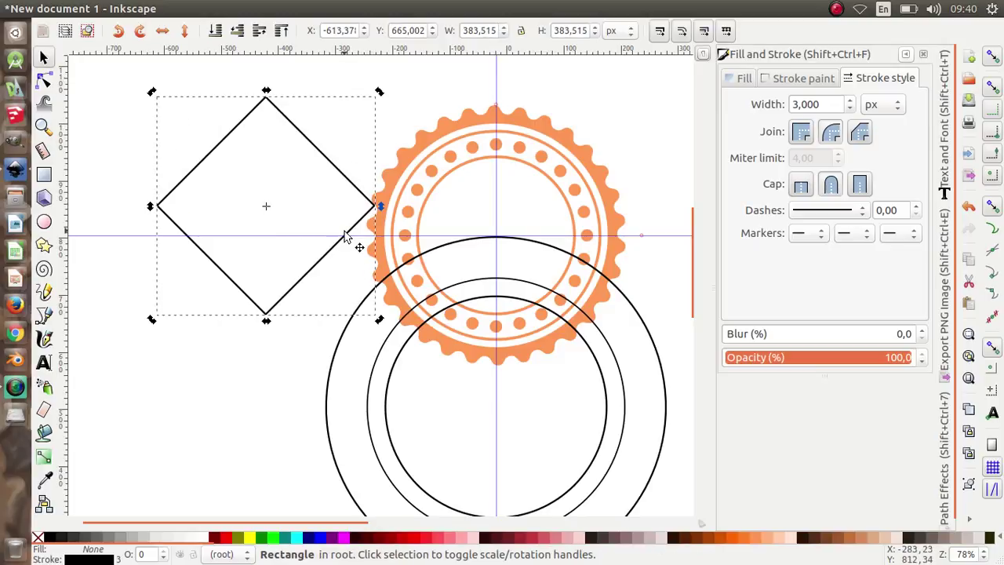
- Move the diamond over the badge's lower part, centred on the vertical guide with its side corners at the large ring's outer edge
{"action": "left_click_drag", "start_coordinate": [273, 312], "coordinate": [549, 353]}
{"action": "left_click", "coordinate": [549, 353]}
{"action": "scroll", "coordinate": [506, 261], "scroll_direction": "up", "scroll_amount": 2}
{"action": "scroll", "coordinate": [506, 262], "scroll_direction": "right", "scroll_amount": 2}
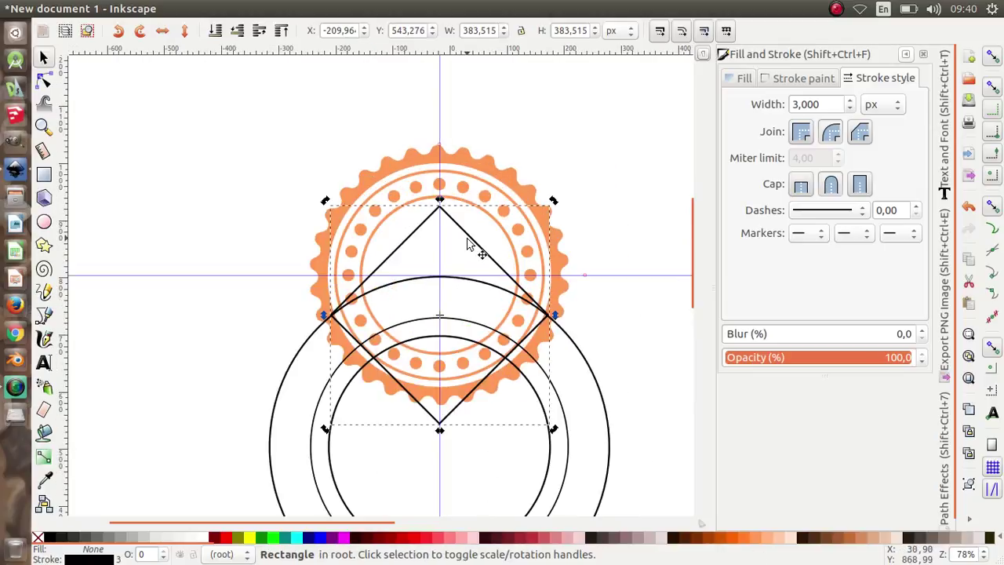
- Enlarge the diamond evenly about its centre to about 543 px wide
{"action": "left_click_drag", "start_coordinate": [553, 199], "coordinate": [623, 168]}
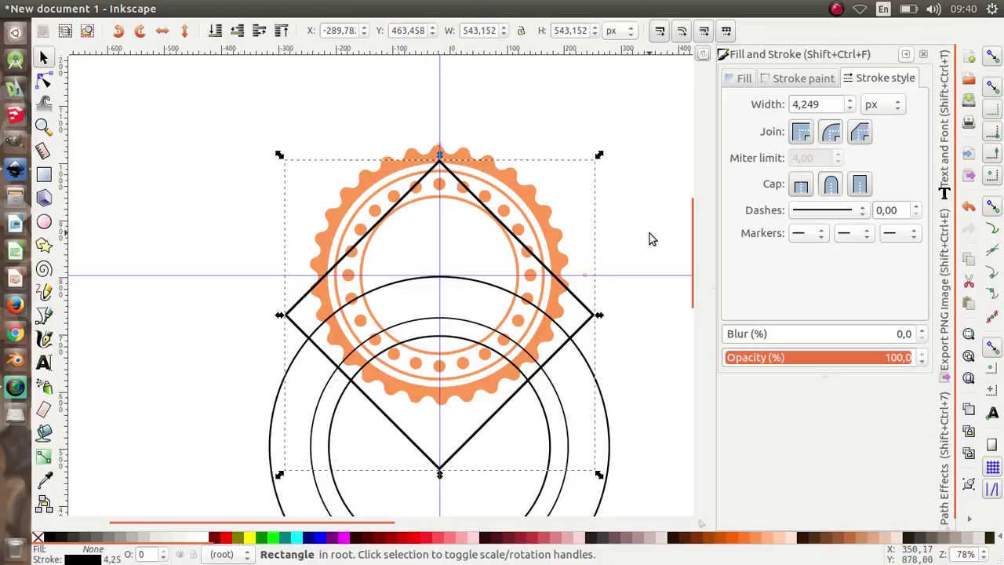
{"action": "left_click", "coordinate": [633, 317]}
{"action": "left_click", "coordinate": [579, 329]}
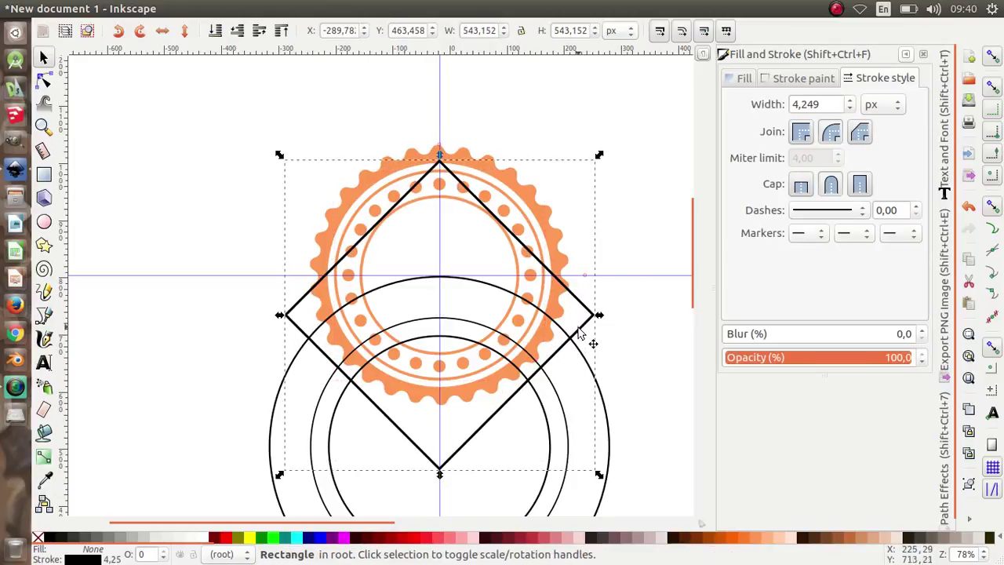
- Intersect the enlarged diamond with the wide ring to form a curved band across the badge's lower part
{"action": "left_click", "coordinate": [603, 399], "text": "shift"}
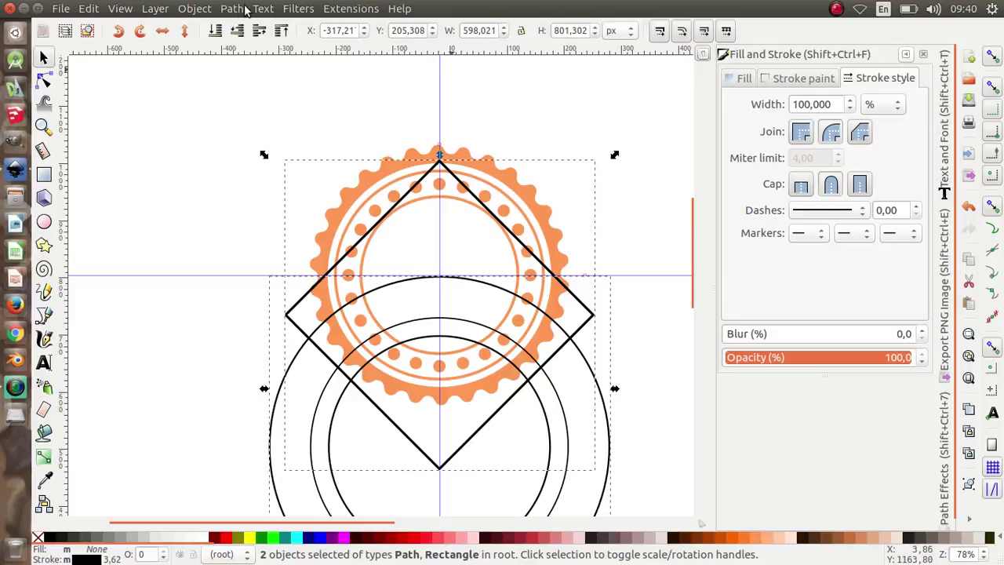
{"action": "left_click", "coordinate": [240, 9]}
{"action": "left_click", "coordinate": [259, 135]}
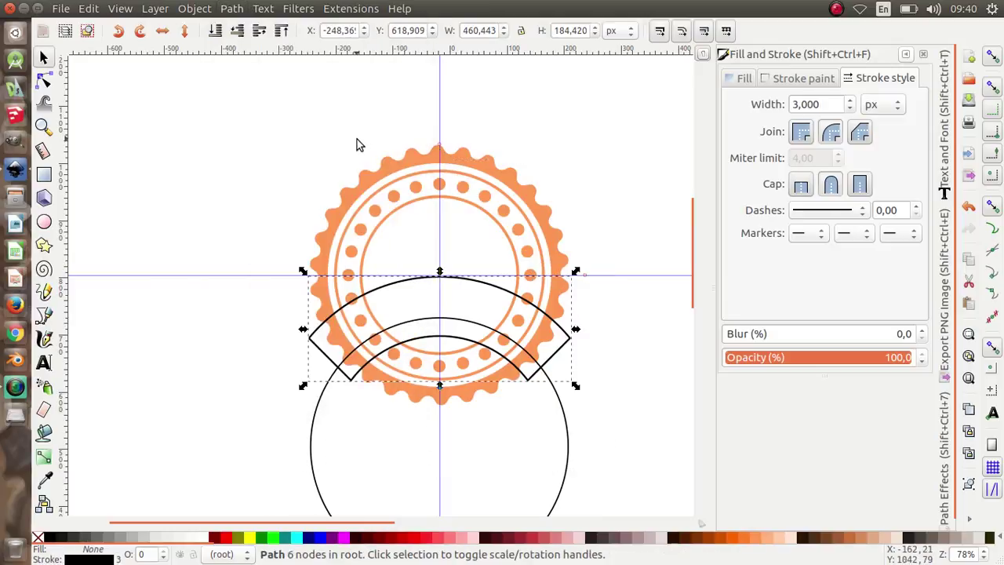
{"action": "left_click", "coordinate": [650, 354]}
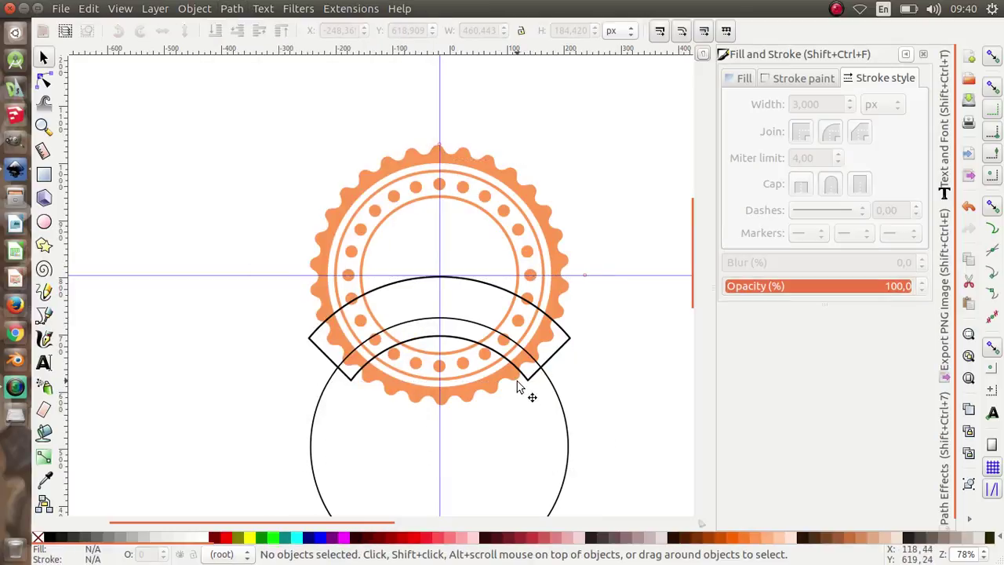
- Shrink the remaining large circle concentrically to about 437 px
{"action": "left_click", "coordinate": [555, 392]}
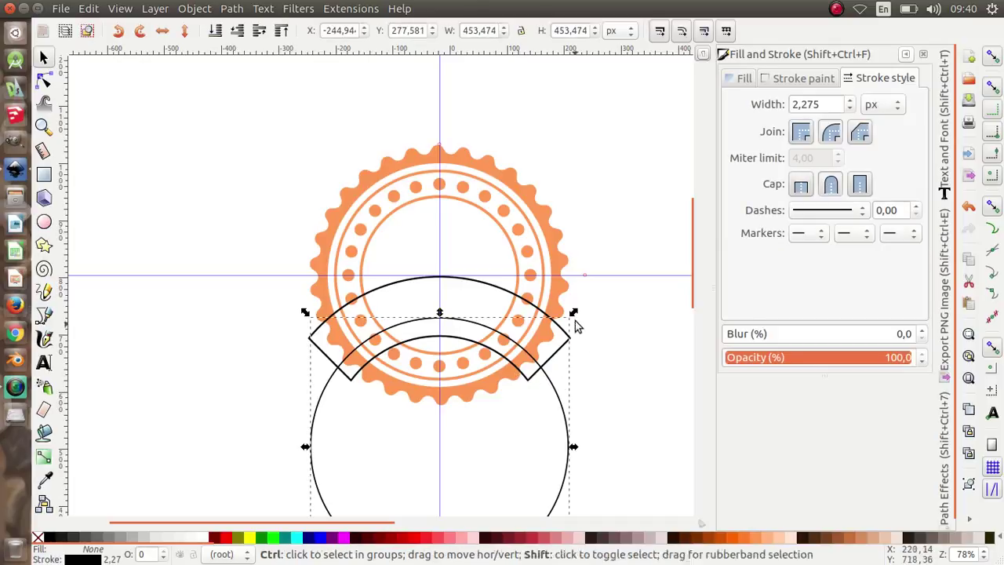
{"action": "left_click_drag", "start_coordinate": [575, 312], "coordinate": [556, 296]}
{"action": "scroll", "coordinate": [604, 326], "scroll_direction": "up", "scroll_amount": 1}
{"action": "left_click", "coordinate": [627, 289]}
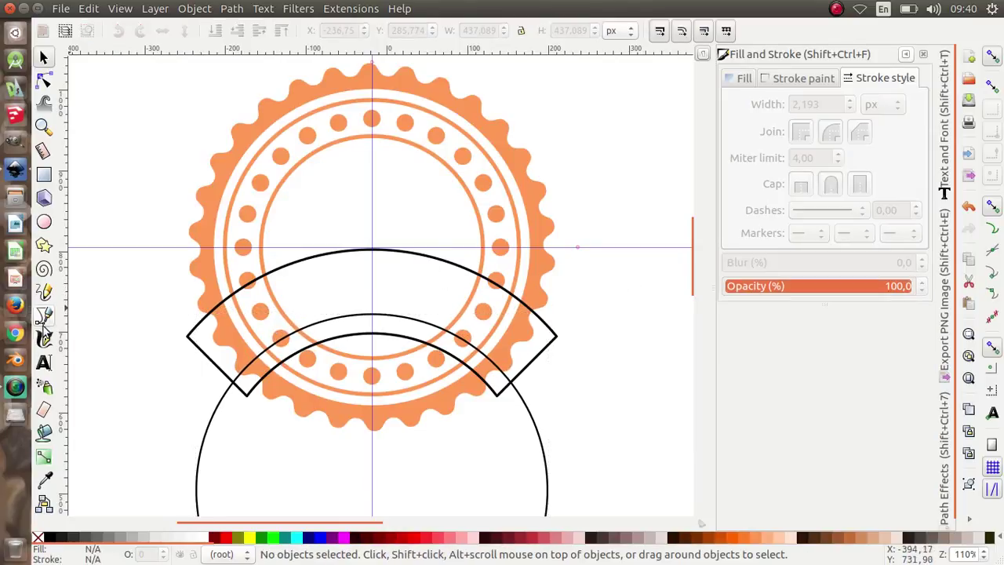
- Add the text "m3Dstudio" inside the badge, above the curved band
{"action": "left_click", "coordinate": [44, 362]}
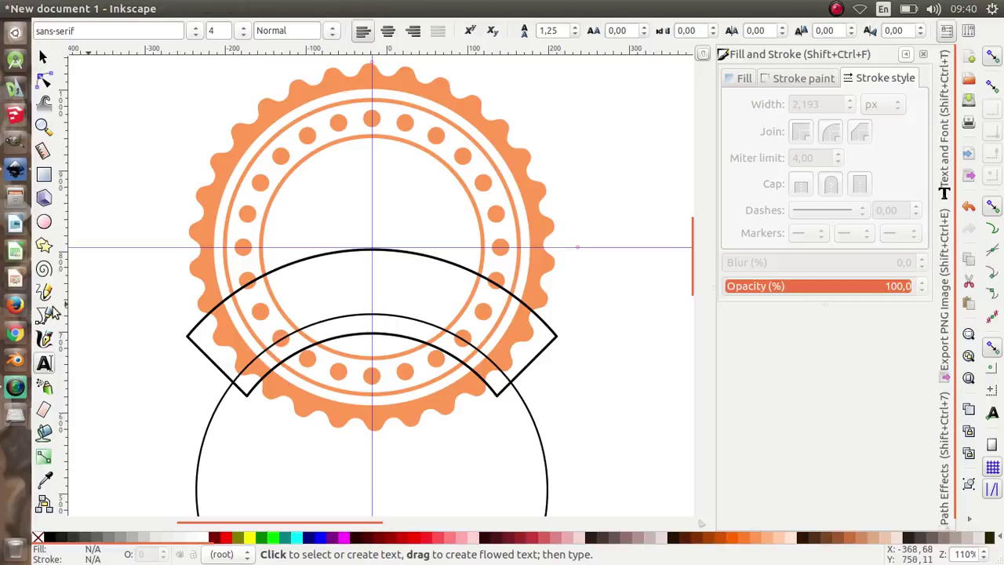
{"action": "left_click", "coordinate": [317, 209]}
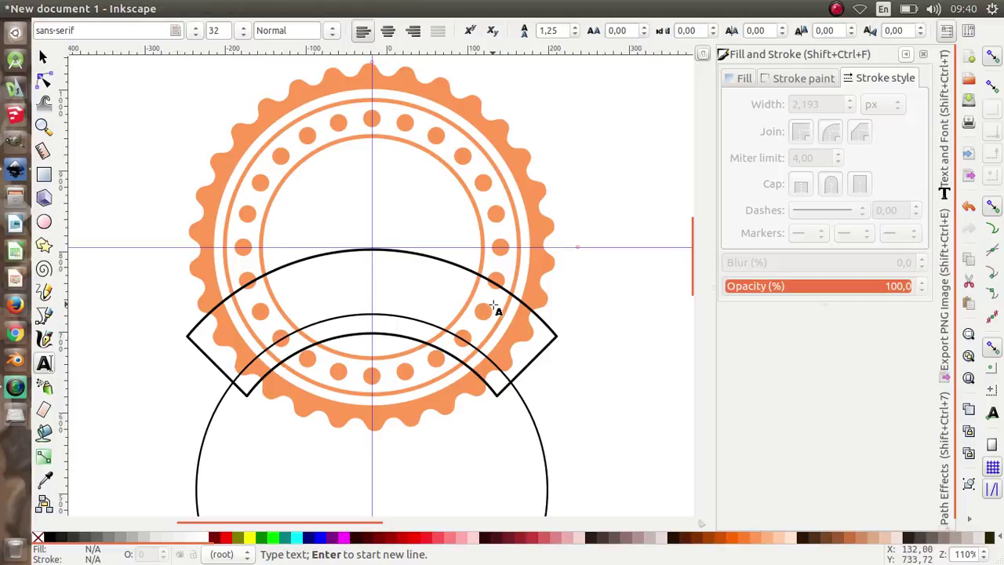
{"action": "type", "text": "m"}
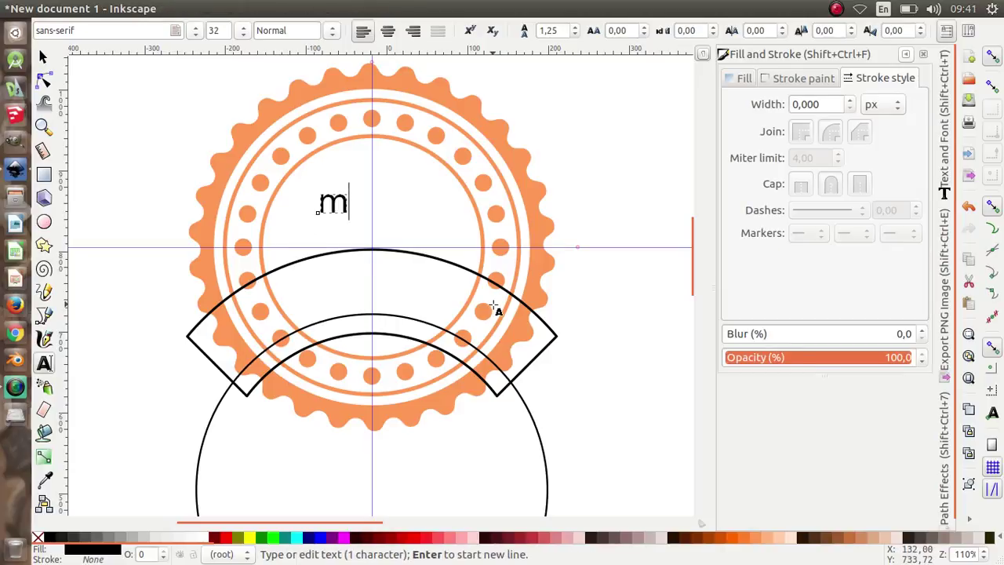
{"action": "type", "text": "#"}
{"action": "key", "text": "BackSpace"}
{"action": "type", "text": "3D"}
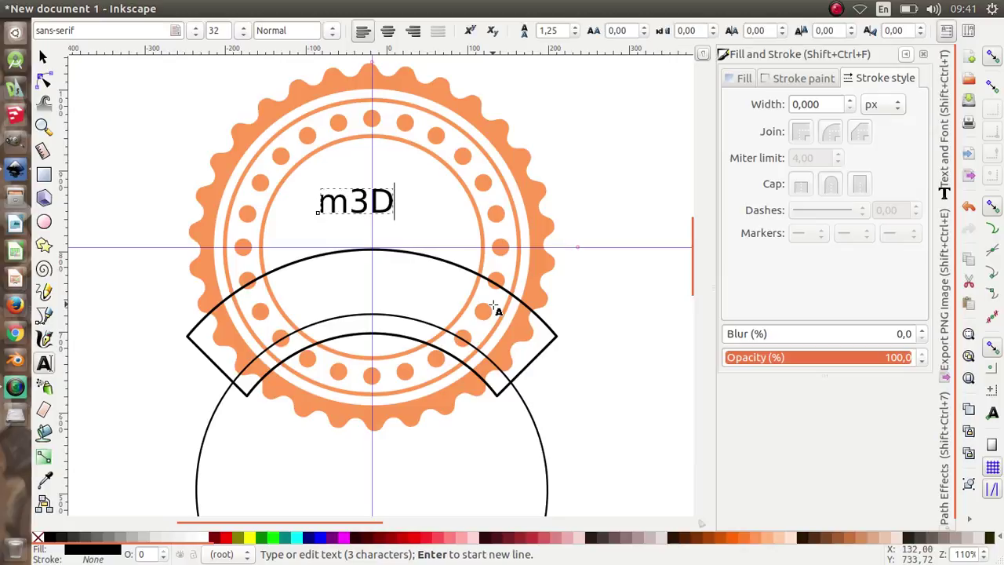
{"action": "type", "text": "studi"}
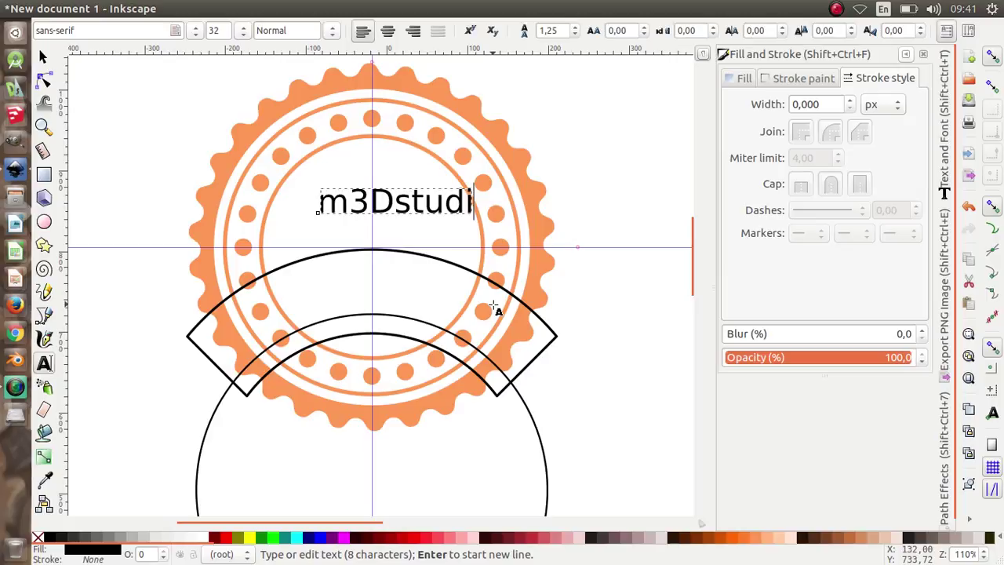
{"action": "type", "text": "o"}
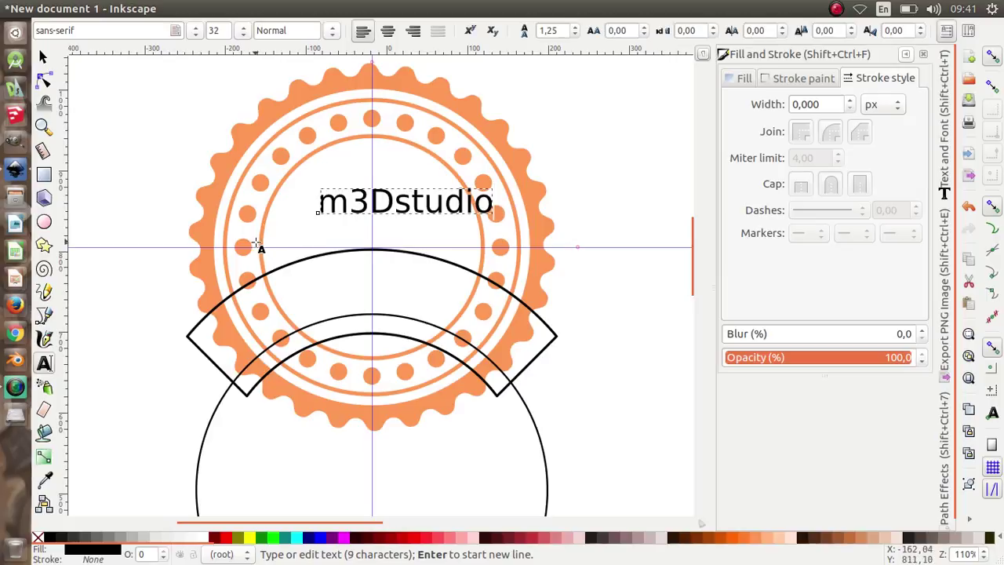
- Move the m3Dstudio text onto the curved band and scale it proportionally to about 346 px wide
{"action": "left_click", "coordinate": [43, 57]}
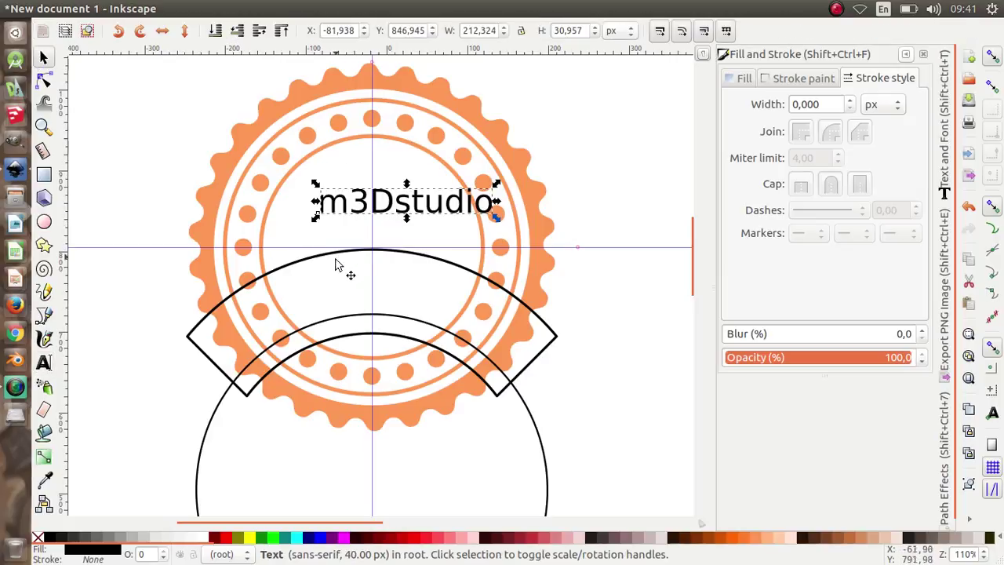
{"action": "left_click_drag", "start_coordinate": [388, 213], "coordinate": [400, 314]}
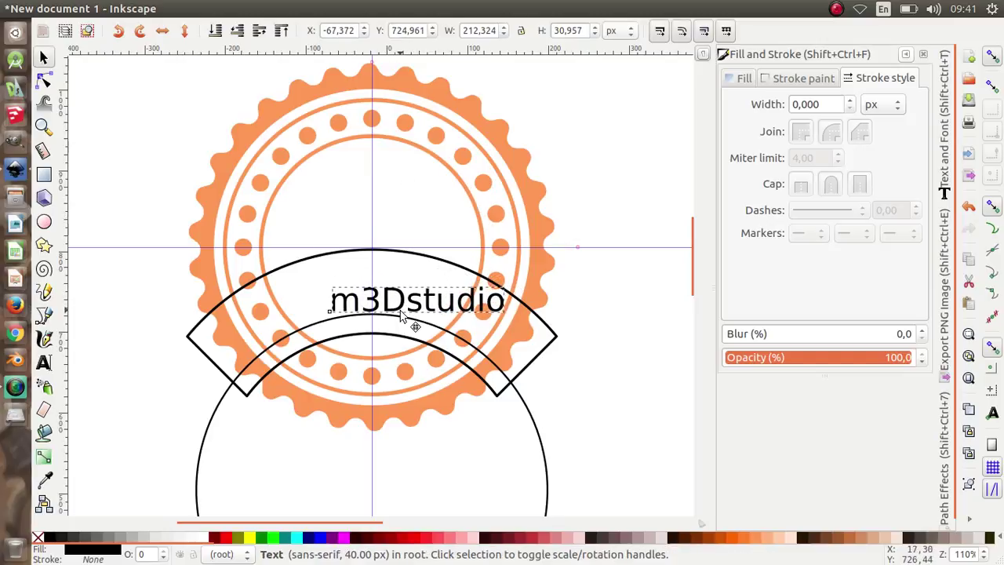
{"action": "left_click_drag", "start_coordinate": [510, 286], "coordinate": [646, 236]}
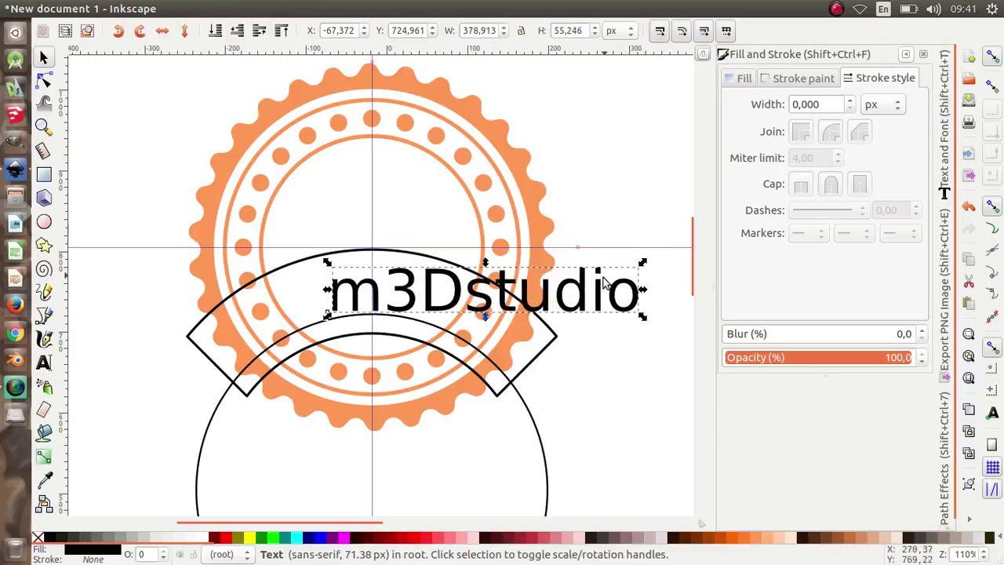
{"action": "left_click_drag", "start_coordinate": [597, 308], "coordinate": [524, 308]}
{"action": "left_click_drag", "start_coordinate": [569, 266], "coordinate": [542, 246]}
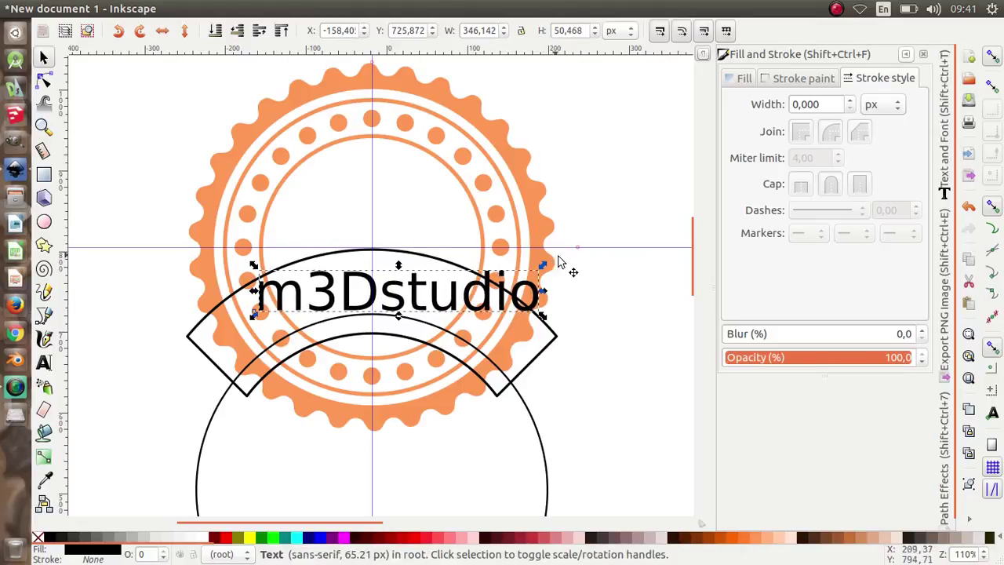
- Browse the font families and apply Sketch Block to the m3Dstudio text
{"action": "left_click", "coordinate": [944, 153]}
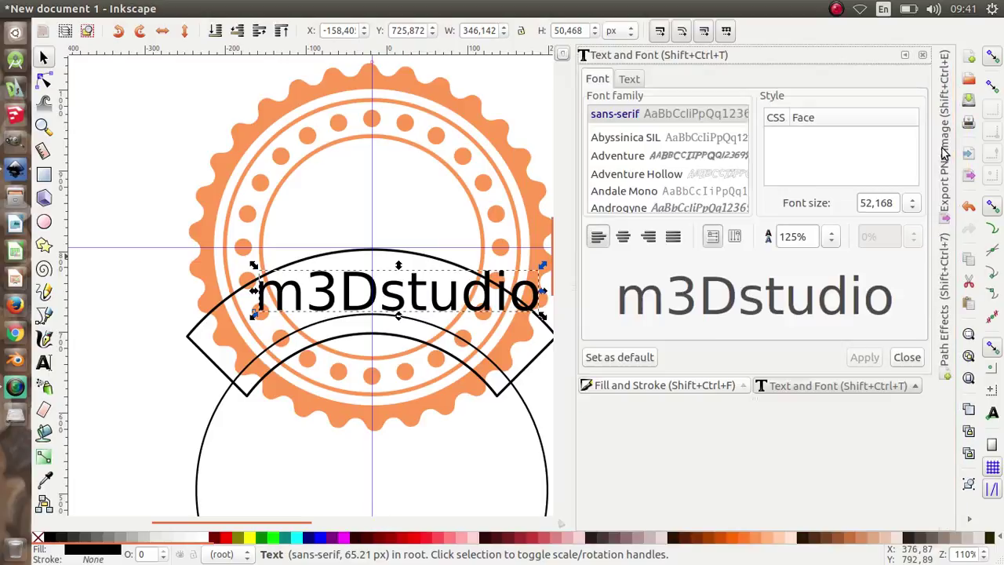
{"action": "left_click", "coordinate": [709, 119]}
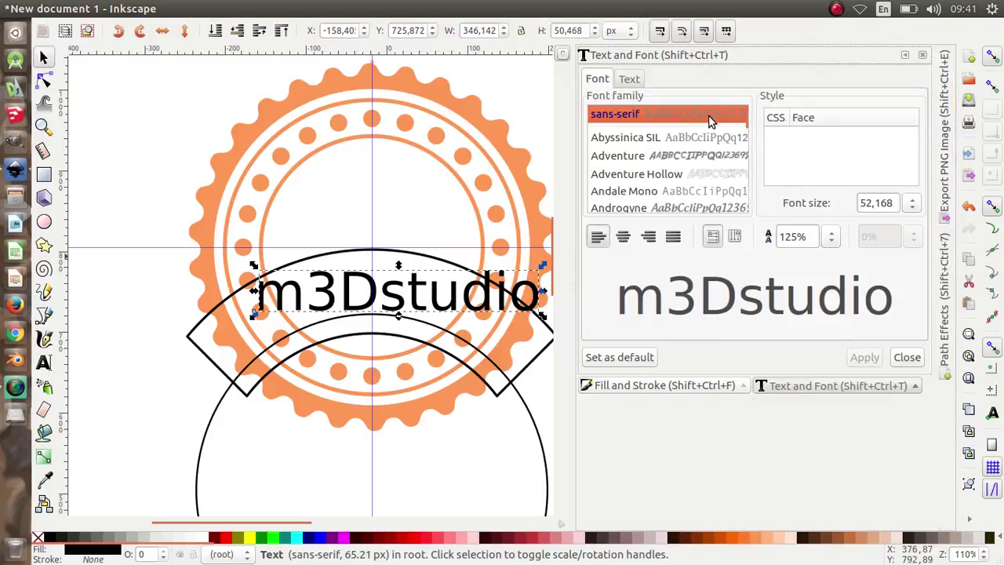
{"action": "key", "text": "Down"}
{"action": "key", "text": "Down"}
{"action": "key", "text": "Down"}
{"action": "key", "text": "Down"}
{"action": "key", "text": "Down"}
{"action": "key", "text": "Down"}
{"action": "key", "text": "Down"}
{"action": "key", "text": "Down"}
{"action": "key", "text": "Down"}
{"action": "key", "text": "Down"}
{"action": "key", "text": "Down"}
{"action": "key", "text": "Down"}
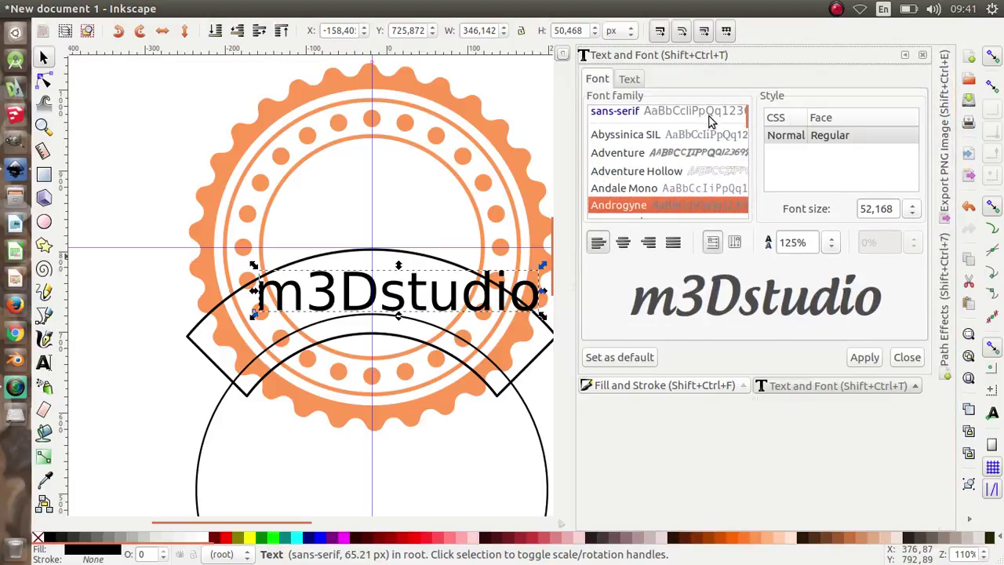
{"action": "key", "text": "Down"}
{"action": "key", "text": "Down"}
{"action": "key", "text": "Down"}
{"action": "key", "text": "Down"}
{"action": "key", "text": "Down"}
{"action": "key", "text": "Down"}
{"action": "key", "text": "Down"}
{"action": "key", "text": "Down"}
{"action": "key", "text": "Down"}
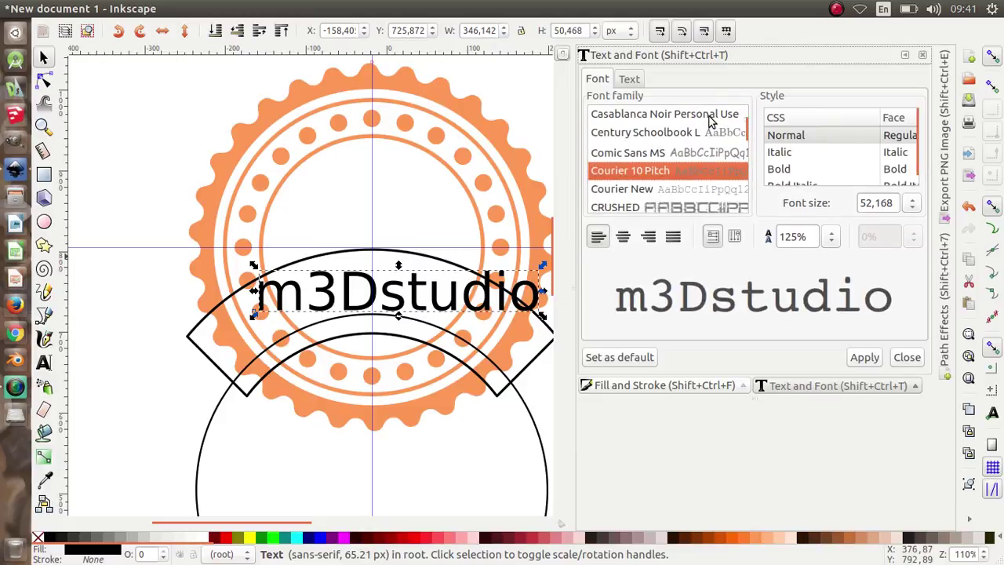
{"action": "key", "text": "Up"}
{"action": "key", "text": "Up"}
{"action": "key", "text": "Up"}
{"action": "key", "text": "Down"}
{"action": "key", "text": "Down"}
{"action": "key", "text": "Down"}
{"action": "key", "text": "Down"}
{"action": "key", "text": "Down"}
{"action": "key", "text": "Down"}
{"action": "key", "text": "Down"}
{"action": "key", "text": "Down"}
{"action": "key", "text": "Down"}
{"action": "key", "text": "Down"}
{"action": "key", "text": "Down"}
{"action": "key", "text": "Down"}
{"action": "key", "text": "Down"}
{"action": "key", "text": "Down"}
{"action": "key", "text": "Down"}
{"action": "key", "text": "Down"}
{"action": "key", "text": "Down"}
{"action": "key", "text": "Down"}
{"action": "key", "text": "Down"}
{"action": "key", "text": "Down"}
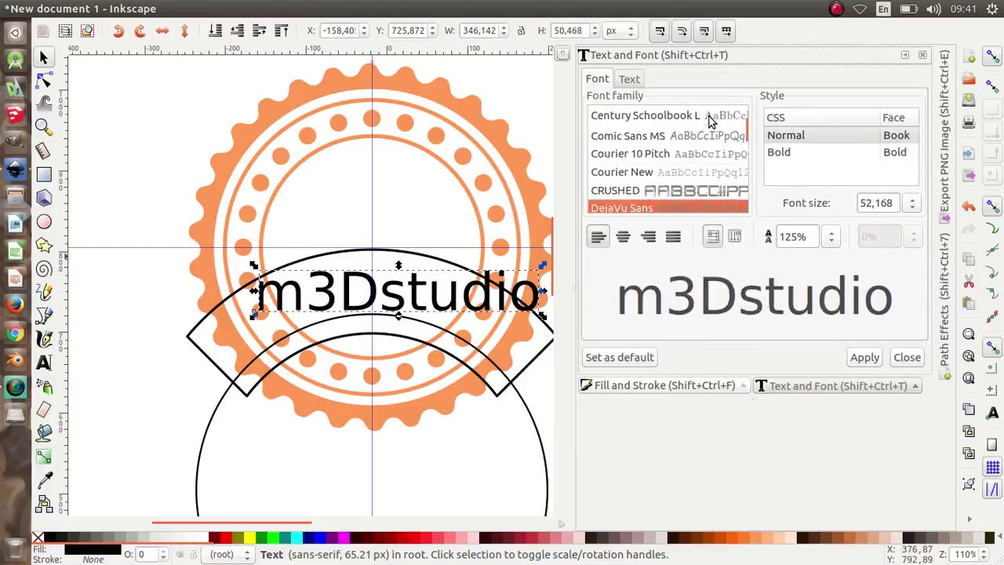
{"action": "key", "text": "Down"}
{"action": "key", "text": "Down"}
{"action": "key", "text": "Down"}
{"action": "key", "text": "Down"}
{"action": "key", "text": "Down"}
{"action": "key", "text": "Down"}
{"action": "key", "text": "Down"}
{"action": "key", "text": "Down"}
{"action": "key", "text": "Down"}
{"action": "key", "text": "Down"}
{"action": "key", "text": "Down"}
{"action": "key", "text": "Down"}
{"action": "key", "text": "Down"}
{"action": "key", "text": "Down"}
{"action": "key", "text": "Down"}
{"action": "key", "text": "Down"}
{"action": "key", "text": "Down"}
{"action": "key", "text": "Down"}
{"action": "key", "text": "Down"}
{"action": "key", "text": "Down"}
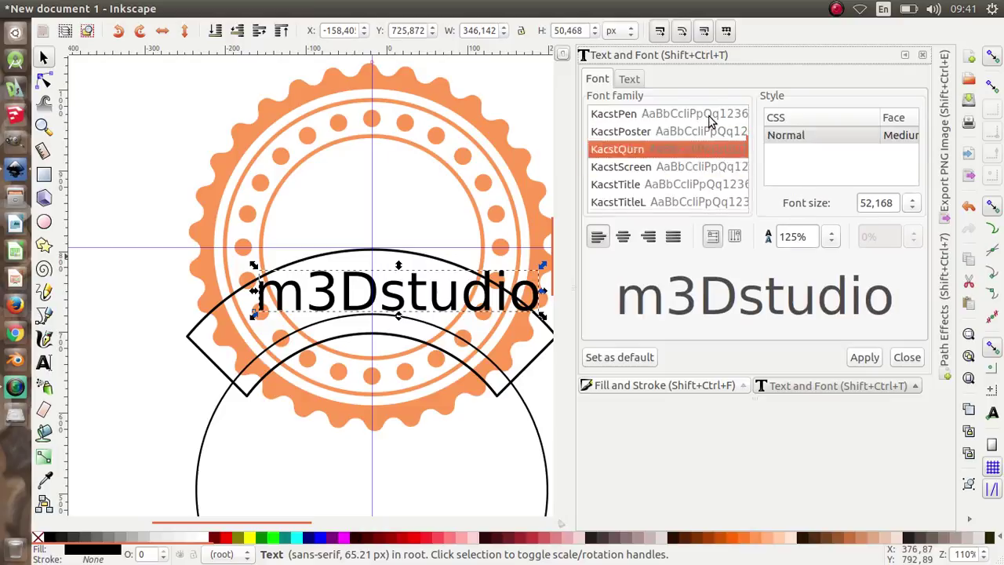
{"action": "key", "text": "Down"}
{"action": "key", "text": "Down"}
{"action": "key", "text": "Down"}
{"action": "key", "text": "Down"}
{"action": "key", "text": "Down"}
{"action": "key", "text": "Down"}
{"action": "key", "text": "Down"}
{"action": "key", "text": "Down"}
{"action": "key", "text": "Down"}
{"action": "key", "text": "Down"}
{"action": "key", "text": "Down"}
{"action": "key", "text": "Down"}
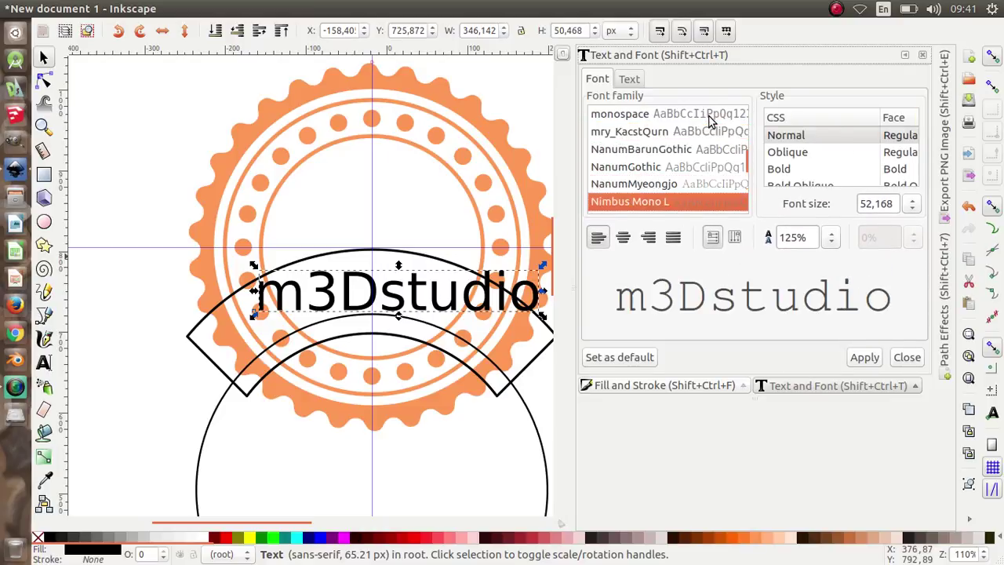
{"action": "key", "text": "Down"}
{"action": "key", "text": "Down"}
{"action": "key", "text": "Down"}
{"action": "key", "text": "Down"}
{"action": "key", "text": "Down"}
{"action": "key", "text": "Down"}
{"action": "key", "text": "Down"}
{"action": "key", "text": "Down"}
{"action": "key", "text": "Down"}
{"action": "key", "text": "Down"}
{"action": "key", "text": "Down"}
{"action": "key", "text": "Down"}
{"action": "key", "text": "Down"}
{"action": "key", "text": "Down"}
{"action": "key", "text": "Down"}
{"action": "key", "text": "Down"}
{"action": "key", "text": "Down"}
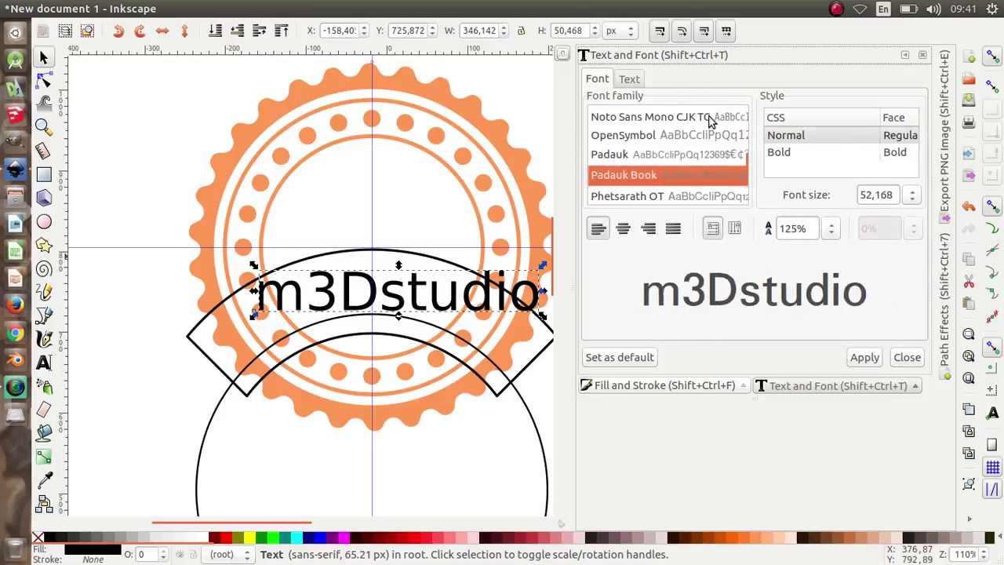
{"action": "key", "text": "Down"}
{"action": "key", "text": "Down"}
{"action": "key", "text": "Down"}
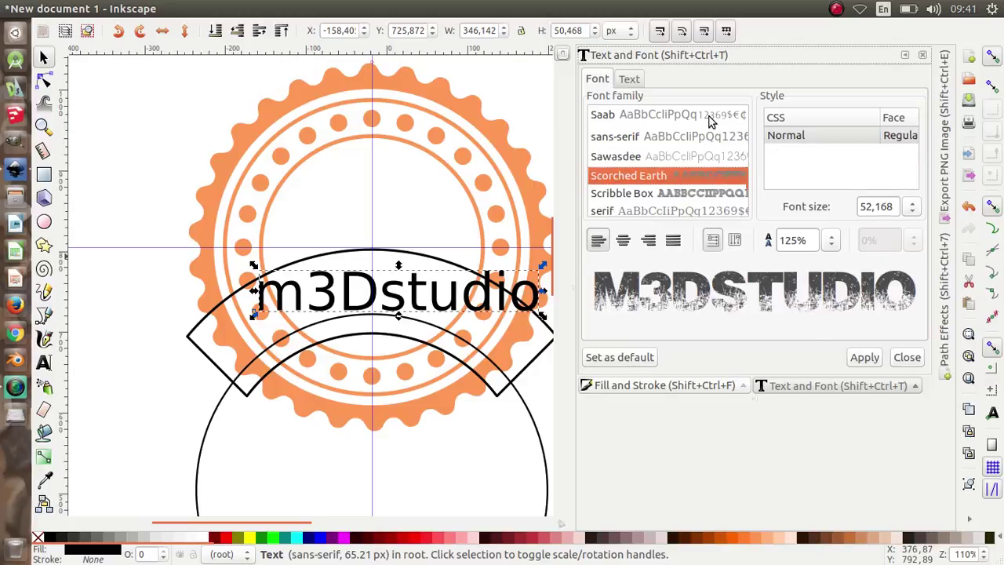
{"action": "key", "text": "Down"}
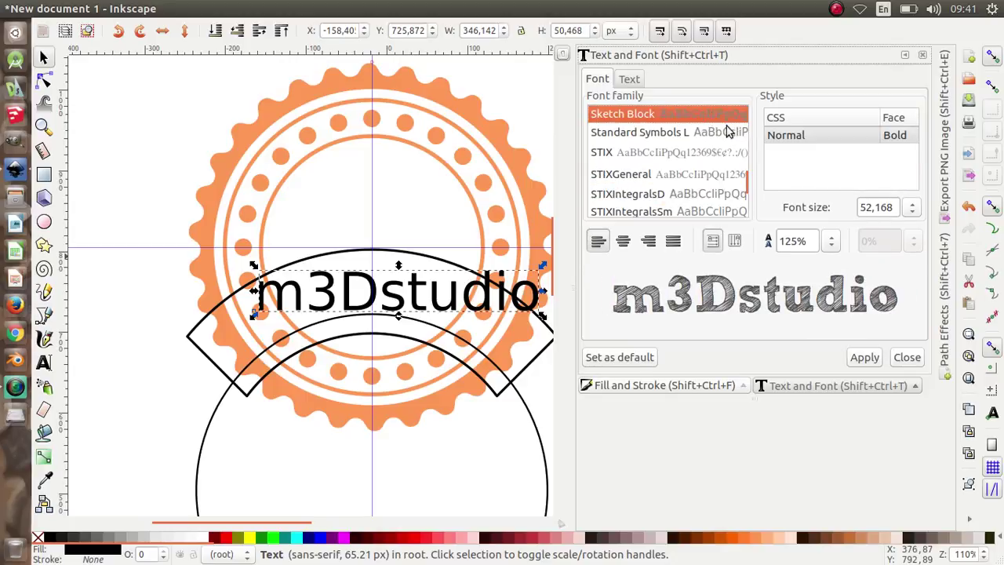
{"action": "left_click", "coordinate": [864, 358]}
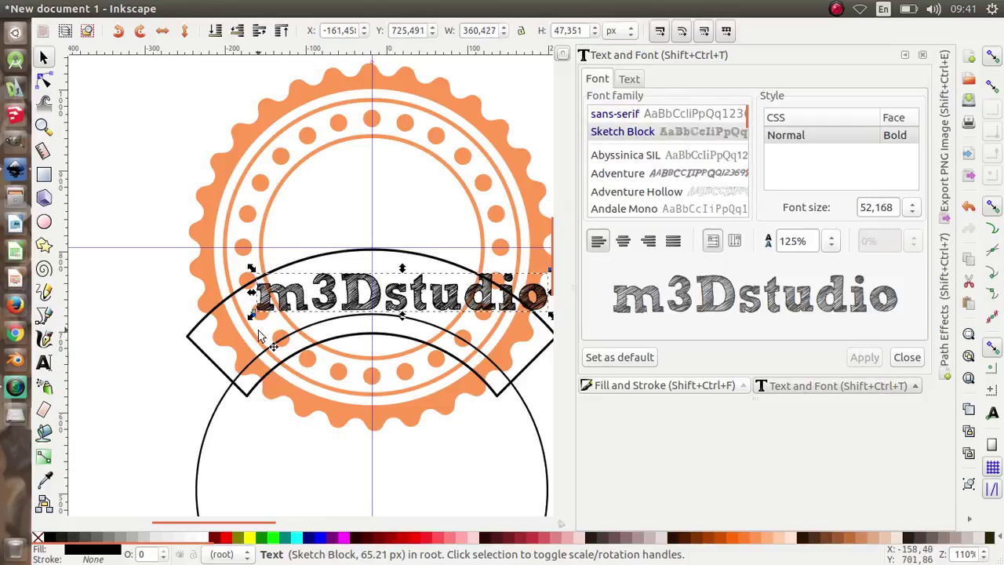
- Put the m3Dstudio text on the path of the large circle below the badge
{"action": "scroll", "coordinate": [263, 337], "scroll_direction": "down", "scroll_amount": 2}
{"action": "scroll", "coordinate": [282, 335], "scroll_direction": "up", "scroll_amount": 1}
{"action": "scroll", "coordinate": [352, 291], "scroll_direction": "right", "scroll_amount": 1}
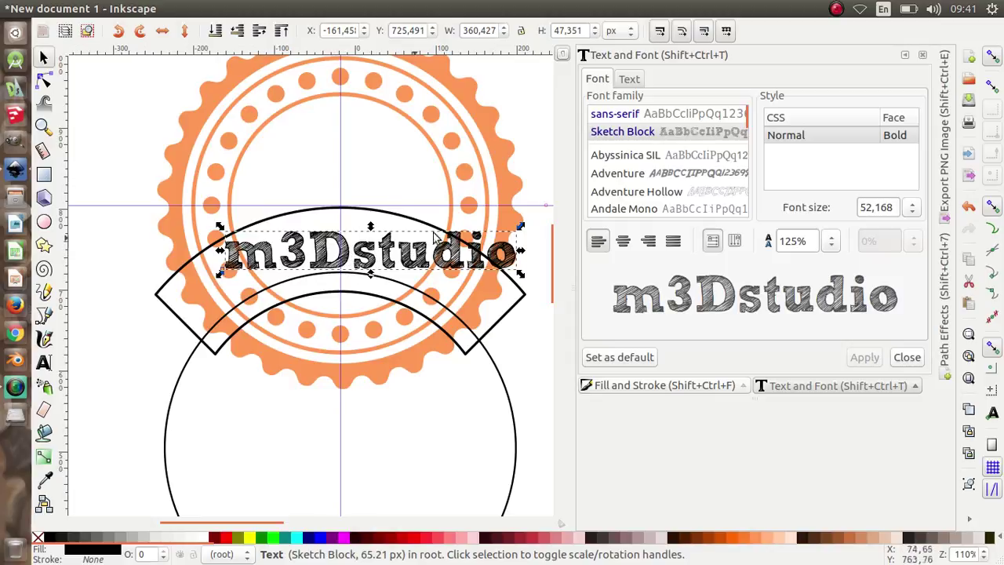
{"action": "left_click", "coordinate": [498, 376], "text": "shift"}
{"action": "mouse_move", "coordinate": [328, 7]}
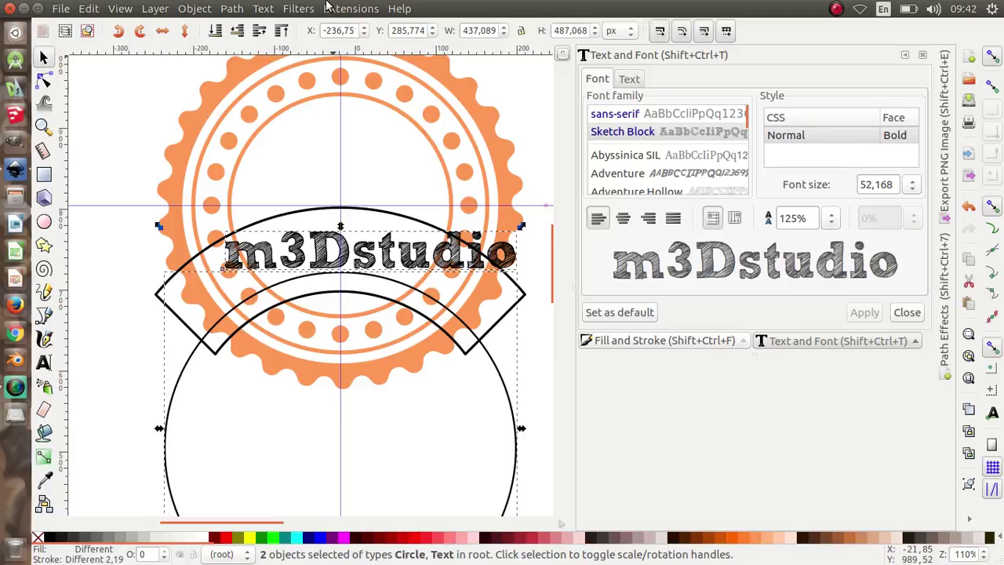
{"action": "left_click", "coordinate": [262, 9]}
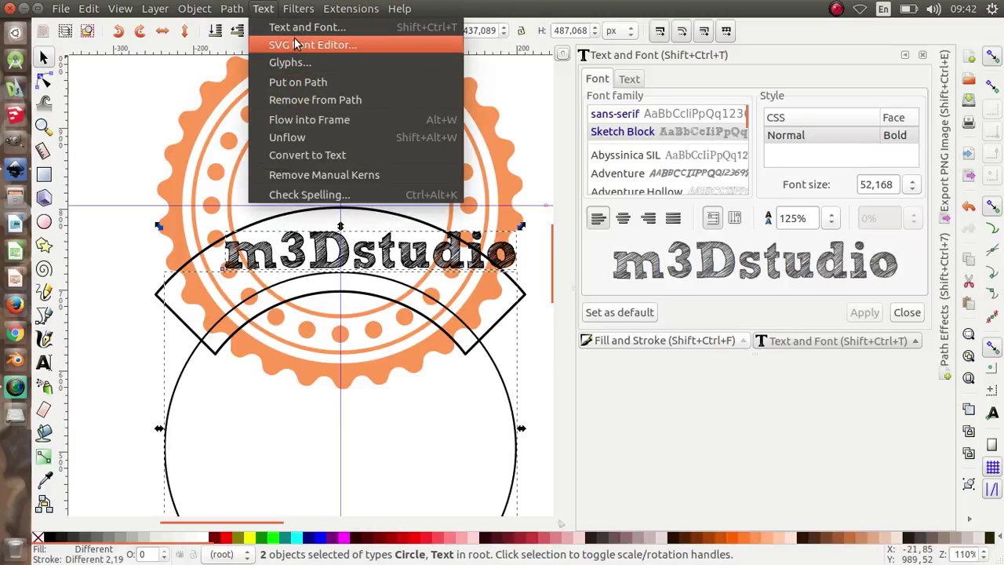
{"action": "left_click", "coordinate": [298, 82]}
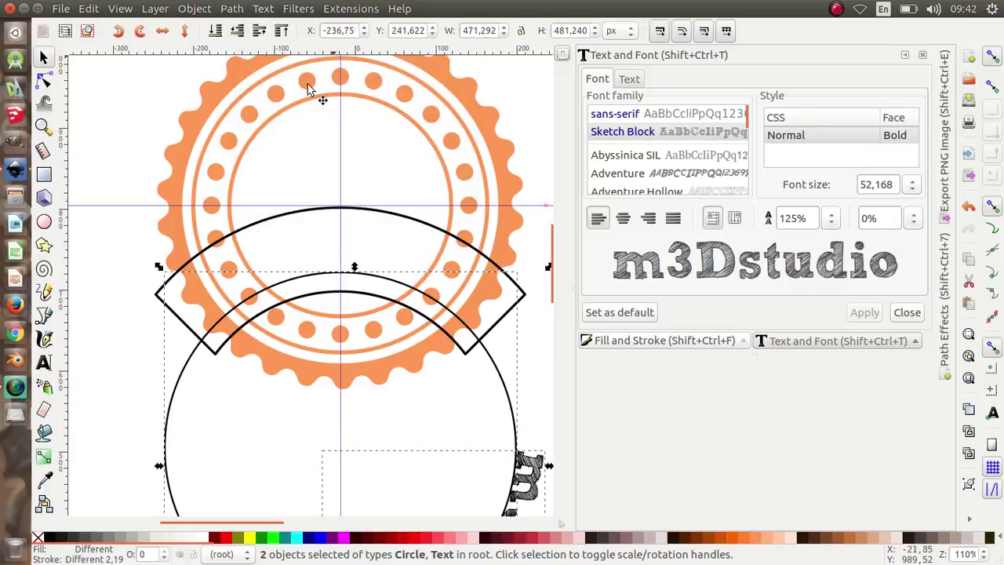
- Rotate the text's path circle until the m3Dstudio text sits along the curved band at the circle's upper arc
{"action": "scroll", "coordinate": [365, 151], "scroll_direction": "down", "scroll_amount": 2}
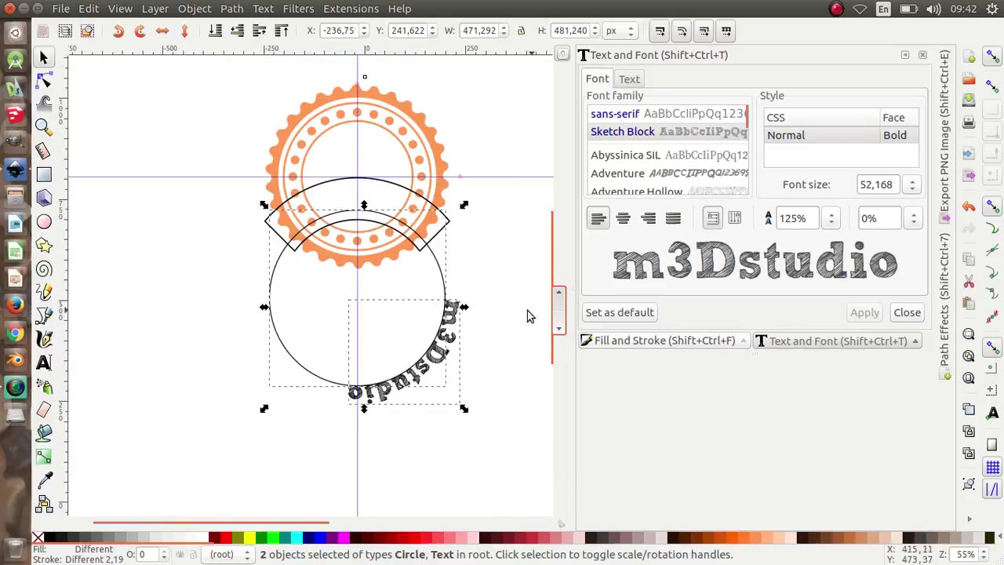
{"action": "left_click", "coordinate": [482, 312]}
{"action": "left_click", "coordinate": [267, 322]}
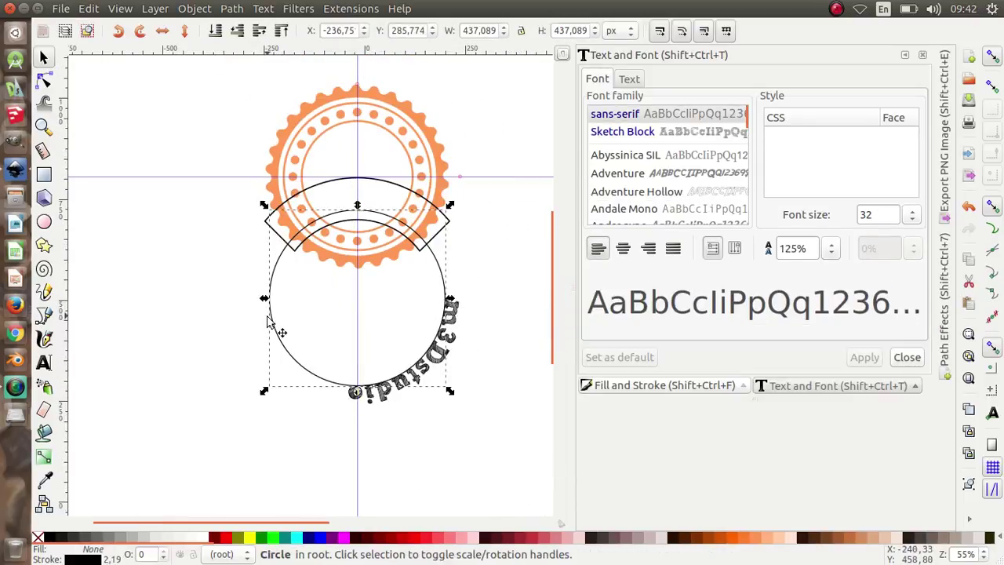
{"action": "left_click", "coordinate": [272, 319]}
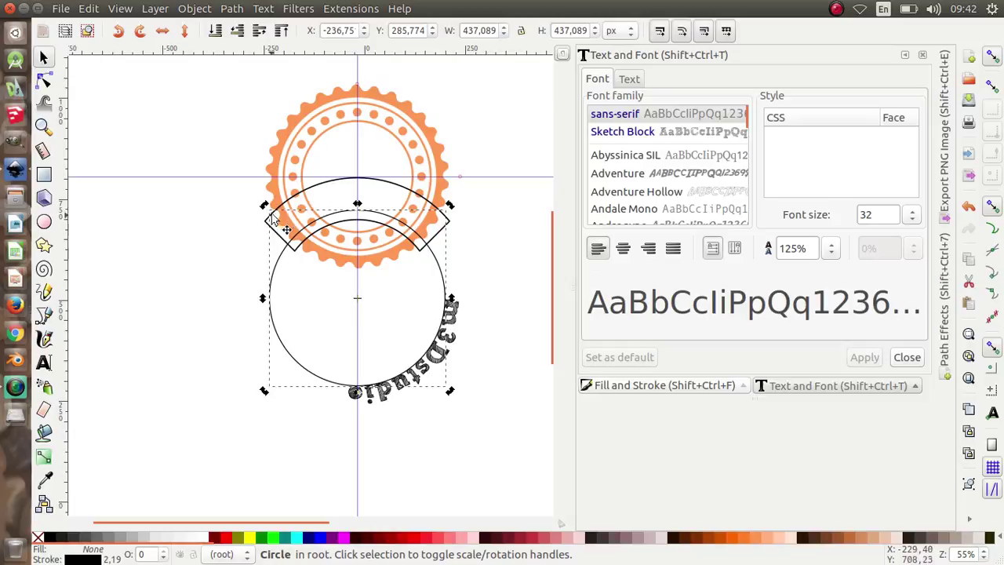
{"action": "left_click_drag", "start_coordinate": [265, 206], "coordinate": [358, 416]}
{"action": "scroll", "coordinate": [388, 275], "scroll_direction": "up", "scroll_amount": 1, "text": "ctrl"}
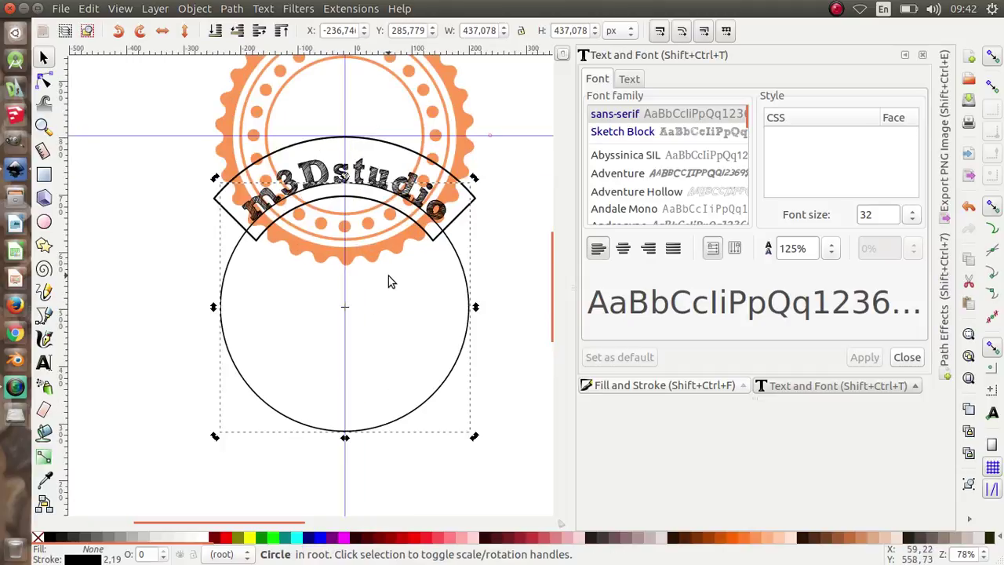
- Enlarge the path circle proportionally about its centre to about 460 px wide and fine-tune its rotation so the text sits centred in the band
{"action": "left_click", "coordinate": [463, 259]}
{"action": "left_click_drag", "start_coordinate": [475, 183], "coordinate": [481, 174]}
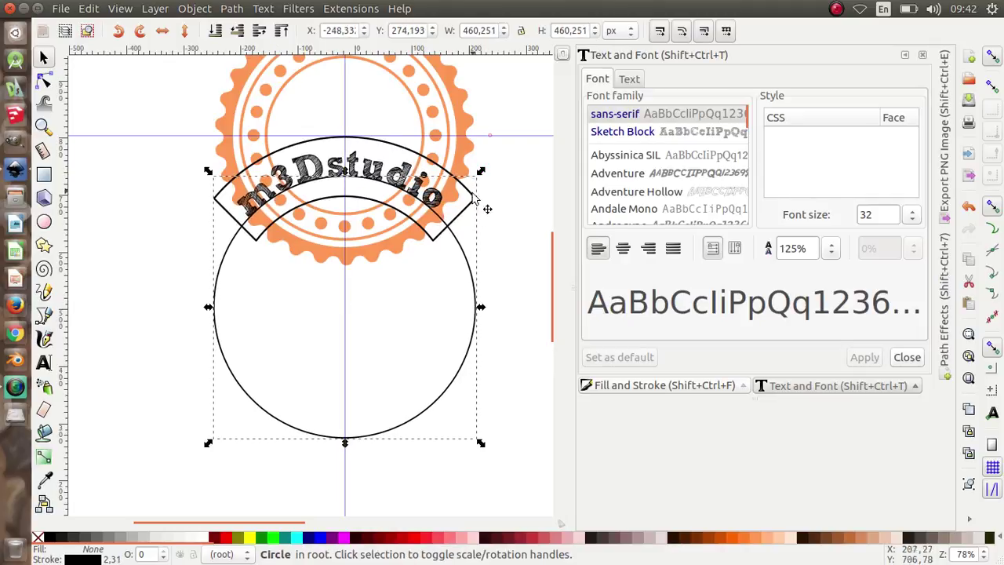
{"action": "left_click", "coordinate": [463, 255]}
{"action": "left_click_drag", "start_coordinate": [485, 174], "coordinate": [490, 180]}
- Convert the m3Dstudio text and its path circle to plain paths
{"action": "left_click", "coordinate": [367, 185]}
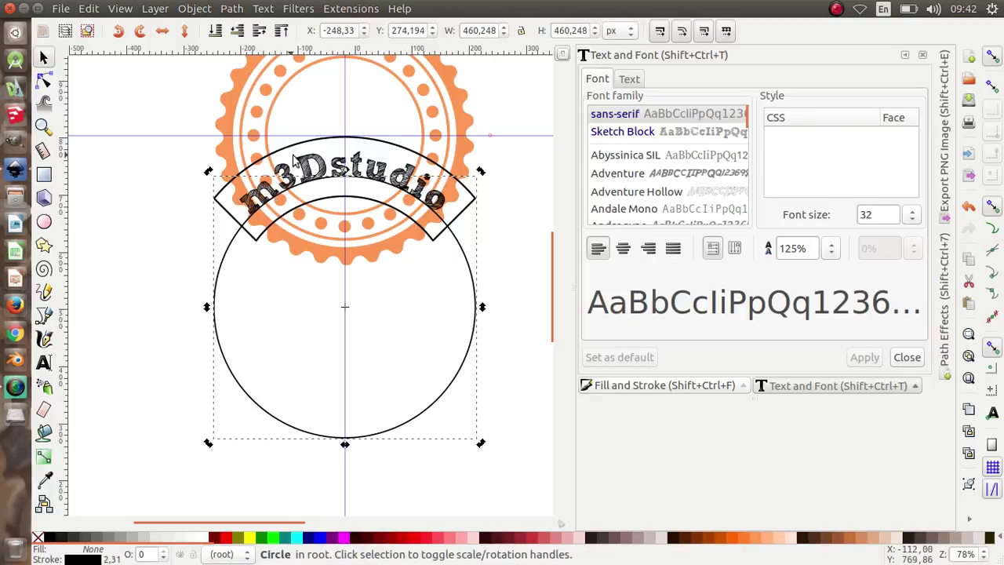
{"action": "left_click", "coordinate": [367, 172]}
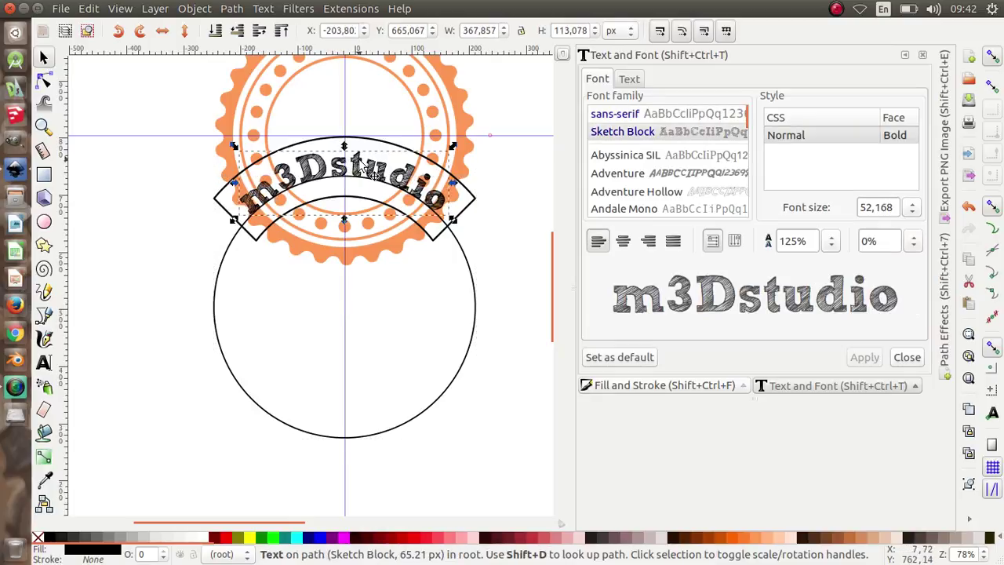
{"action": "left_click", "coordinate": [459, 245]}
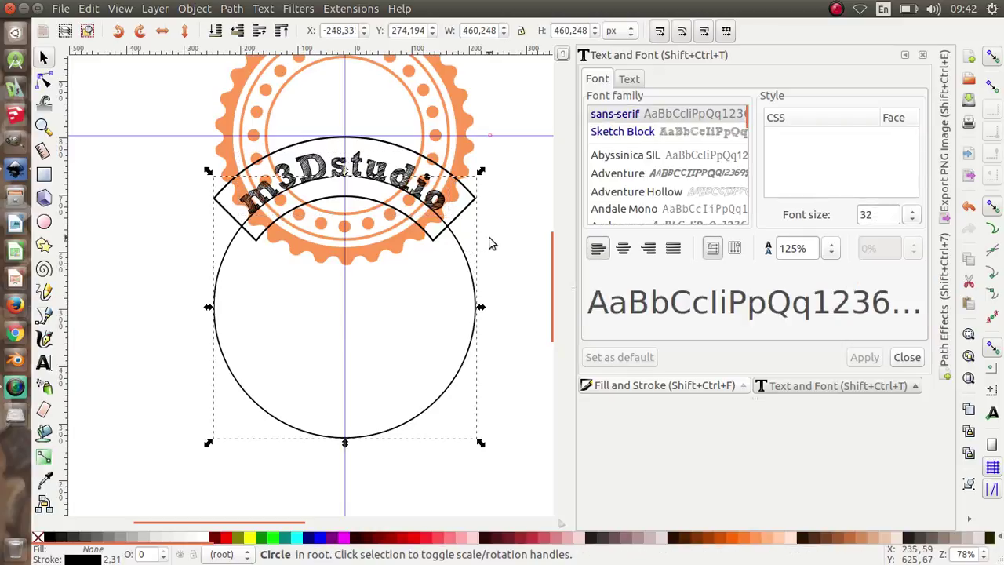
{"action": "left_click", "coordinate": [381, 178], "text": "shift"}
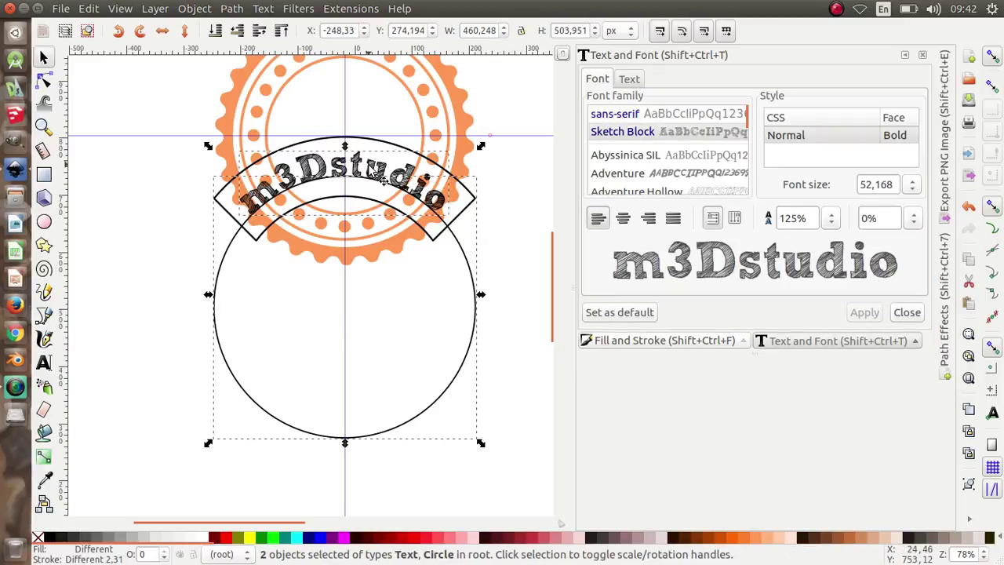
{"action": "left_click", "coordinate": [235, 8]}
{"action": "left_click", "coordinate": [245, 28]}
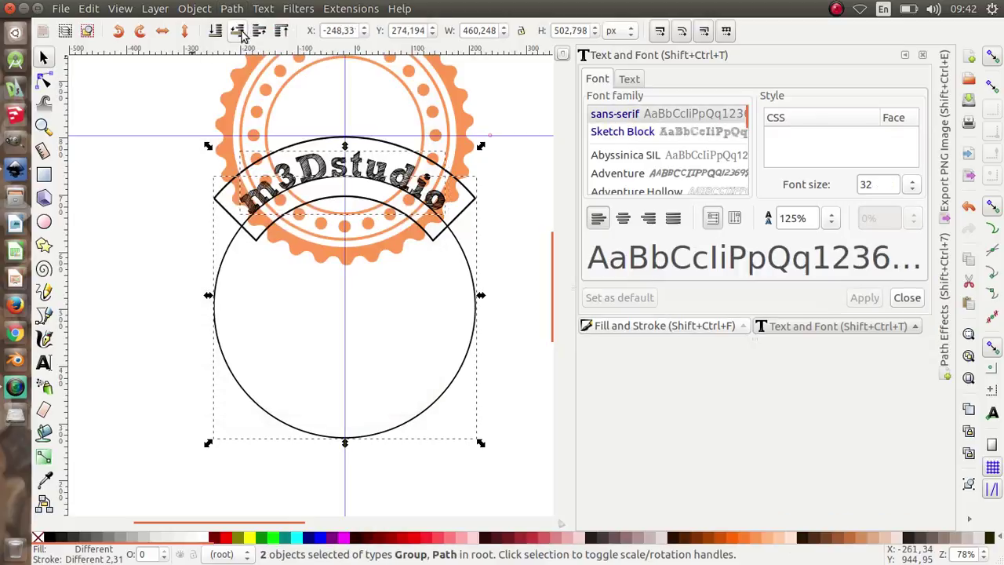
- Delete the large circle beneath the m3Dstudio lettering
{"action": "left_click", "coordinate": [206, 243]}
{"action": "left_click", "coordinate": [225, 269]}
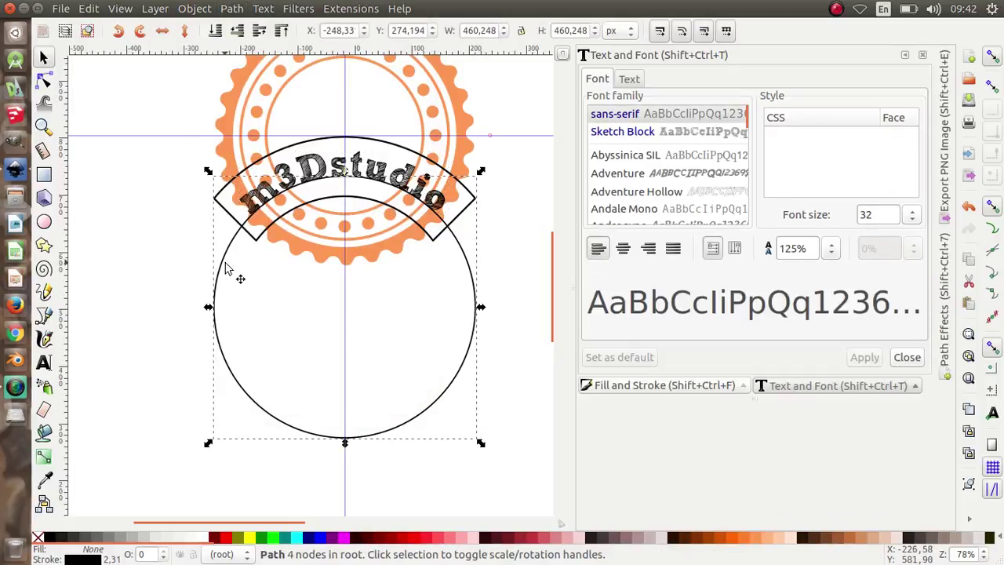
{"action": "key", "text": "Delete"}
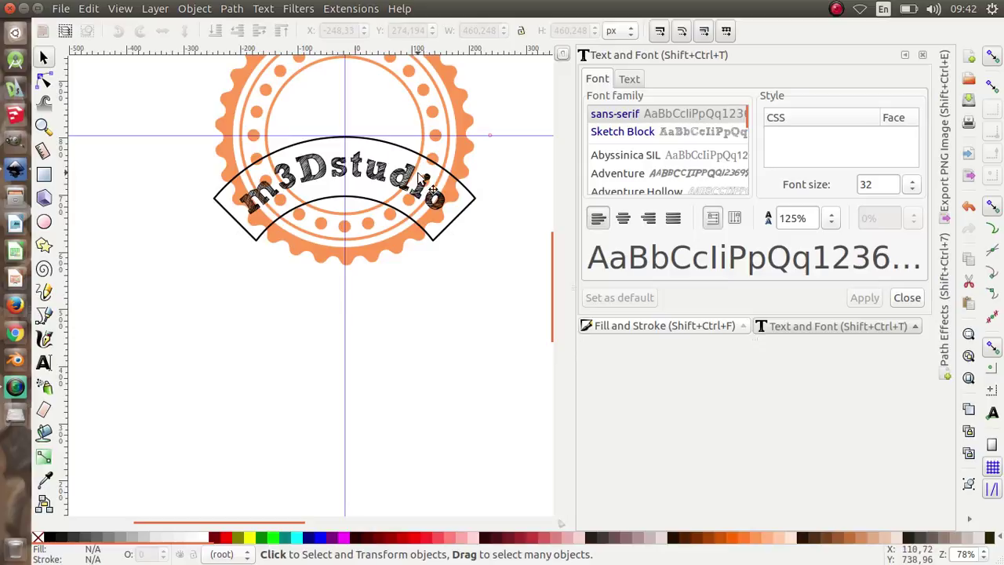
- Draw an unfilled square about 34 px wide just outside the curved band's left end
{"action": "left_click", "coordinate": [474, 199]}
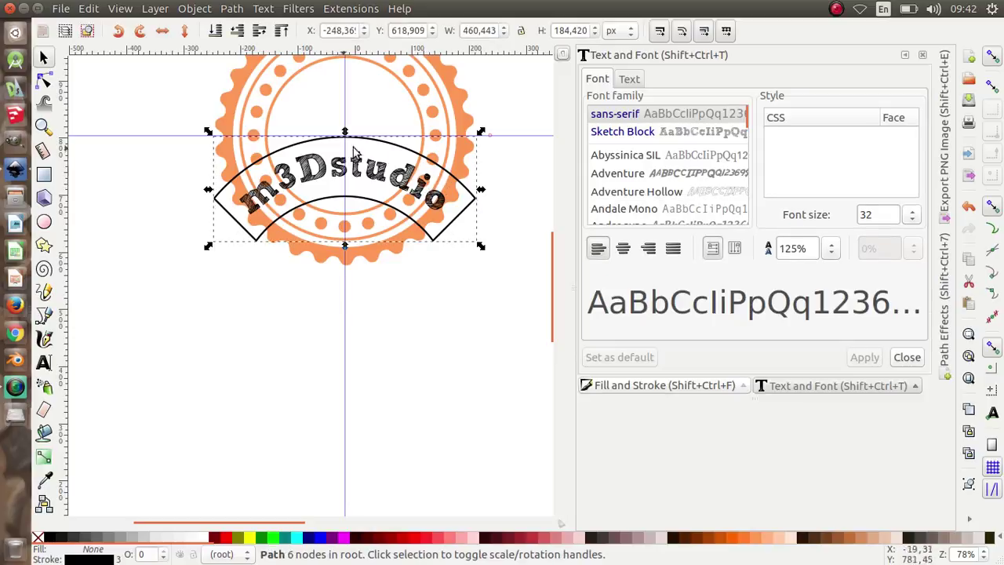
{"action": "scroll", "coordinate": [388, 190], "scroll_direction": "up", "scroll_amount": 1, "text": "ctrl"}
{"action": "left_click", "coordinate": [388, 315]}
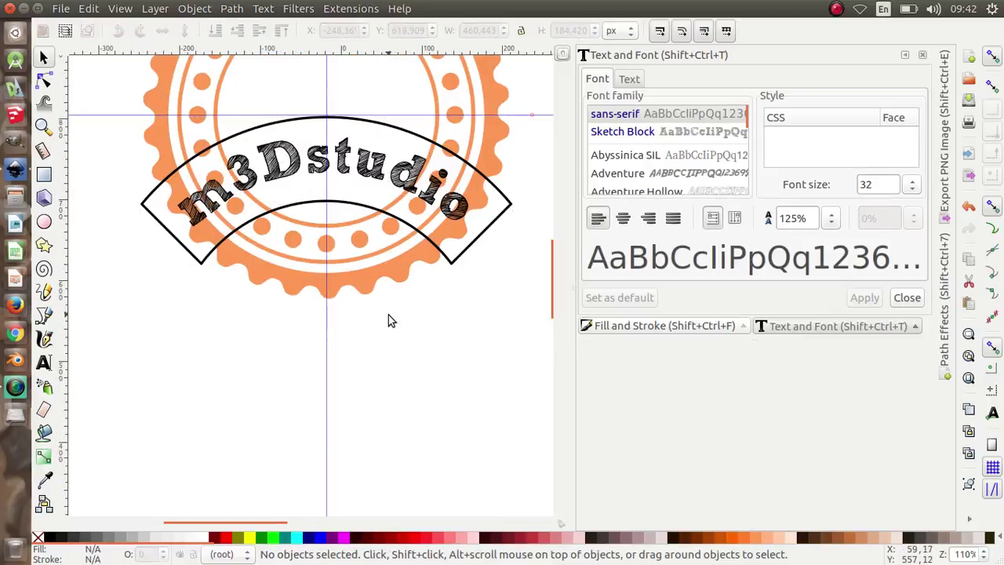
{"action": "left_click", "coordinate": [44, 174]}
{"action": "scroll", "coordinate": [105, 205], "scroll_direction": "up", "scroll_amount": 2, "text": "ctrl"}
{"action": "left_click_drag", "start_coordinate": [130, 236], "coordinate": [187, 295]}
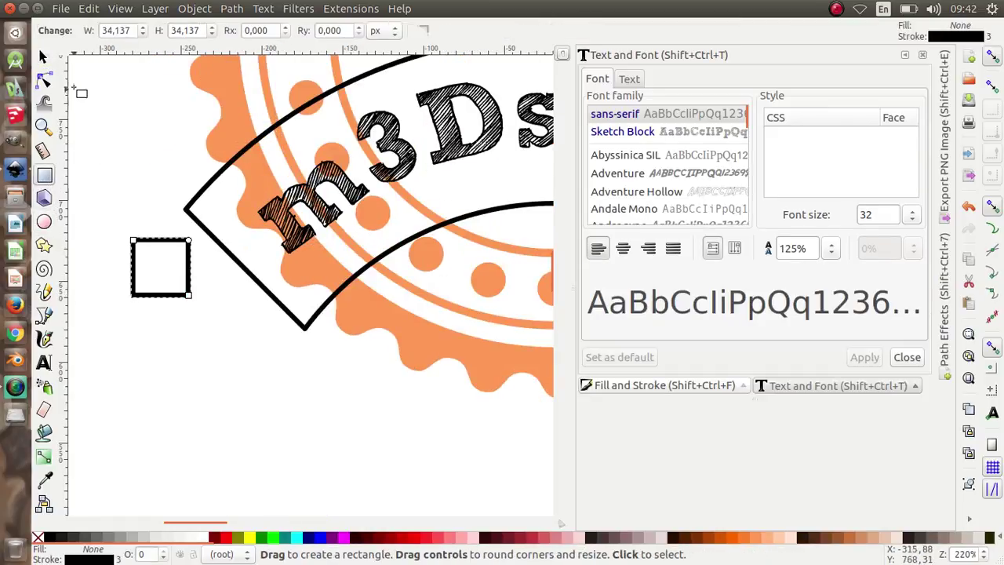
- Place the small square over the band's slanted left edge so the edge crosses it corner to corner
{"action": "left_click", "coordinate": [45, 57]}
{"action": "left_click", "coordinate": [142, 248]}
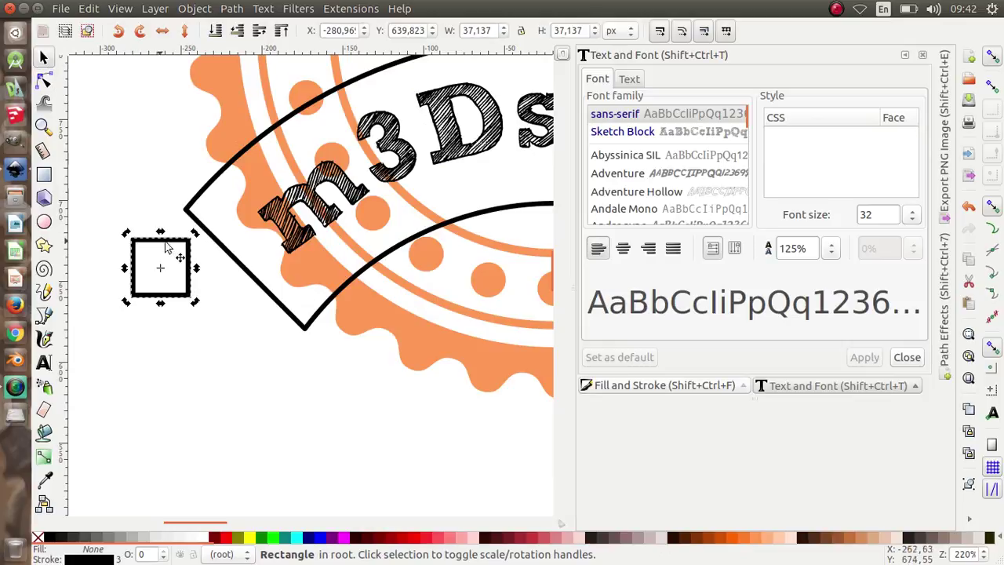
{"action": "left_click_drag", "start_coordinate": [194, 233], "coordinate": [235, 329]}
{"action": "left_click", "coordinate": [193, 276]}
{"action": "left_click_drag", "start_coordinate": [187, 280], "coordinate": [287, 290]}
- Duplicate the small square and move the copy horizontally onto the band's slanted right edge, at X 156.345 px
{"action": "right_click", "coordinate": [220, 288]}
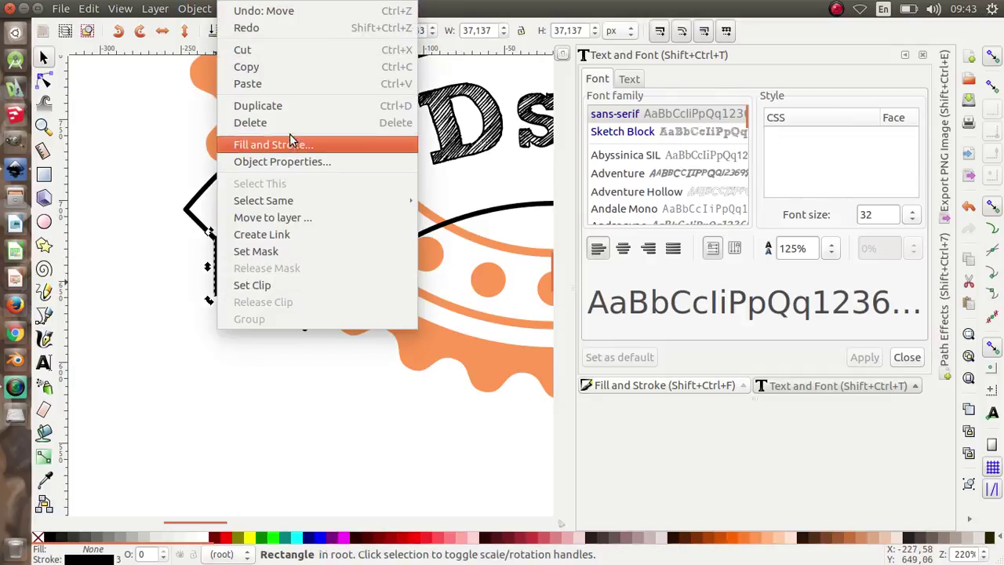
{"action": "left_click", "coordinate": [298, 105]}
{"action": "scroll", "coordinate": [132, 330], "scroll_direction": "down", "scroll_amount": 2}
{"action": "scroll", "coordinate": [135, 330], "scroll_direction": "down", "scroll_amount": 1}
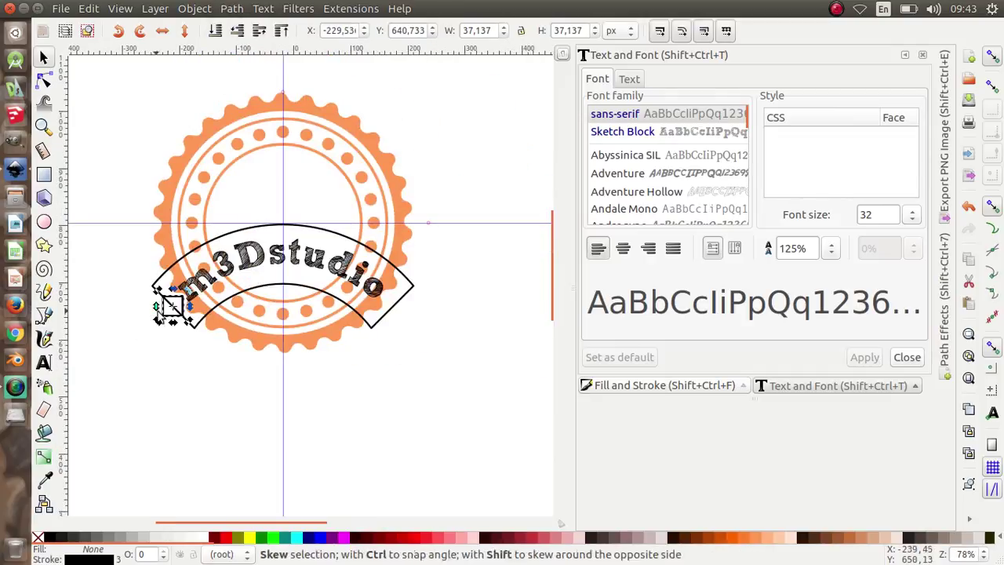
{"action": "mouse_move", "coordinate": [172, 317]}
{"action": "left_mouse_down"}
{"action": "mouse_move", "coordinate": [256, 337]}
{"action": "mouse_move", "coordinate": [376, 343]}
{"action": "mouse_move", "coordinate": [398, 320]}
{"action": "mouse_move", "coordinate": [424, 322]}
{"action": "left_mouse_up"}
{"action": "scroll", "coordinate": [376, 337], "scroll_direction": "up", "scroll_amount": 5}
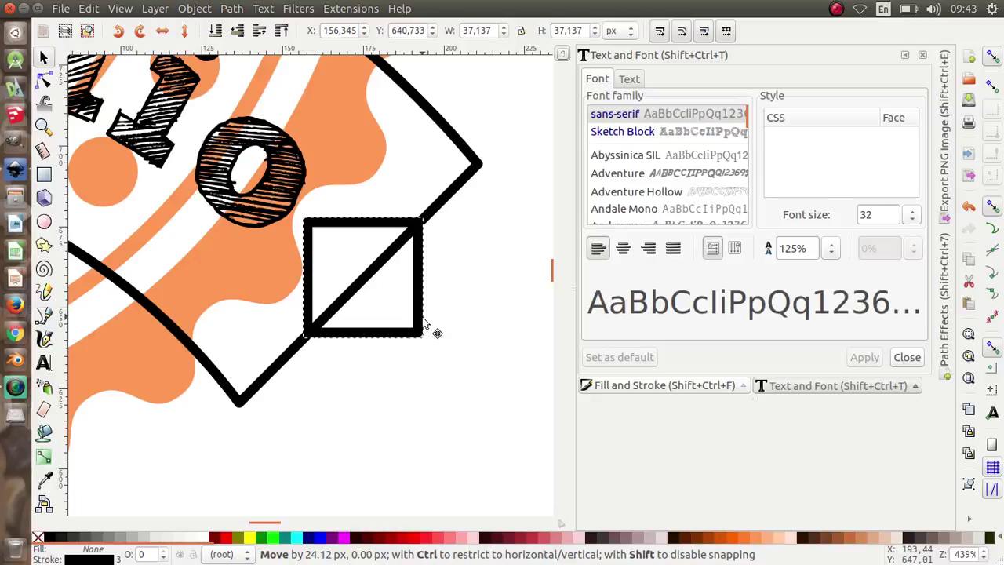
{"action": "scroll", "coordinate": [424, 321], "scroll_direction": "down", "scroll_amount": 5}
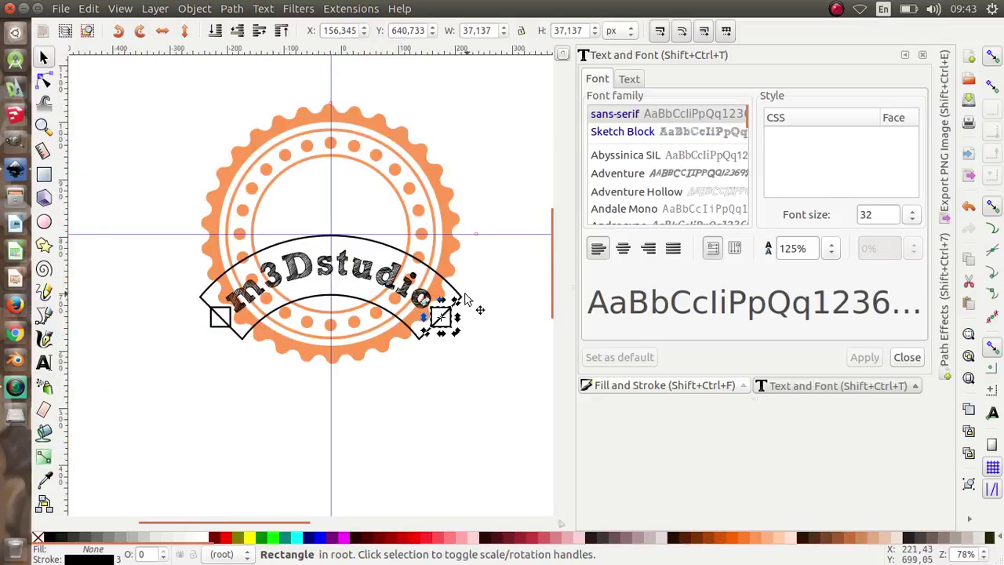
- Merge the curved band and the two small squares into one ribbon shape with Union
{"action": "key", "text": "shift"}
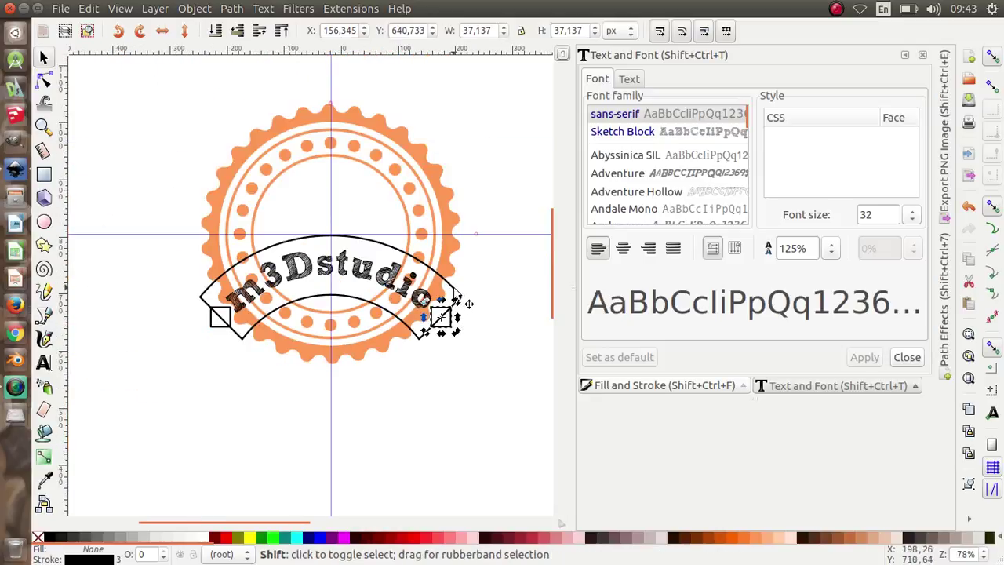
{"action": "left_click", "coordinate": [453, 290], "text": "shift"}
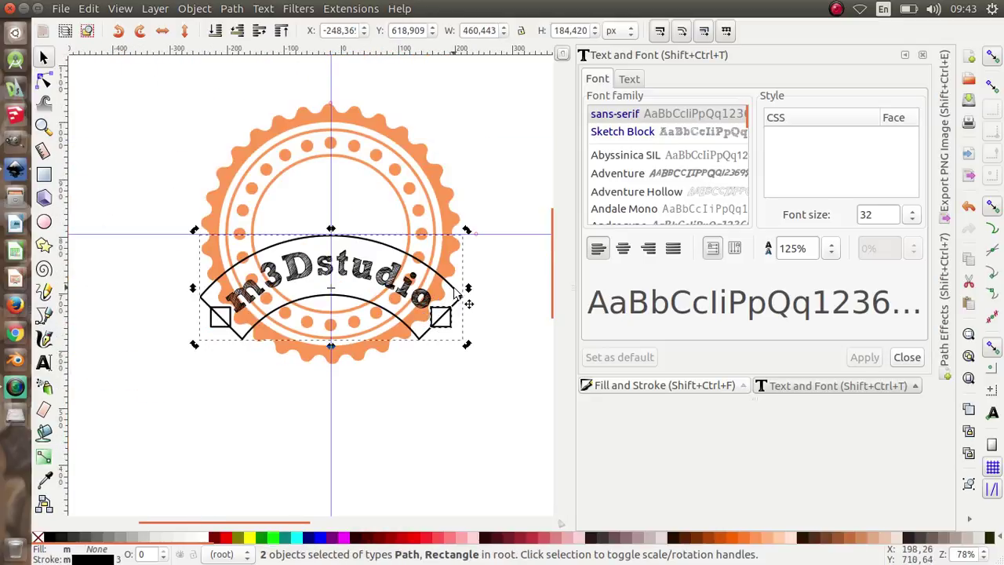
{"action": "left_click", "coordinate": [219, 328], "text": "shift"}
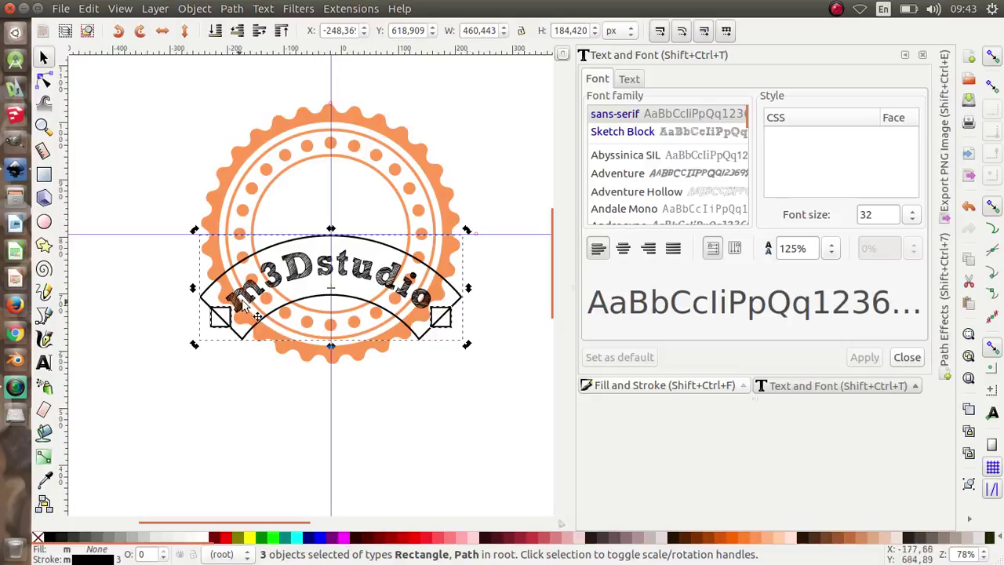
{"action": "left_click", "coordinate": [232, 9]}
{"action": "left_click", "coordinate": [243, 98]}
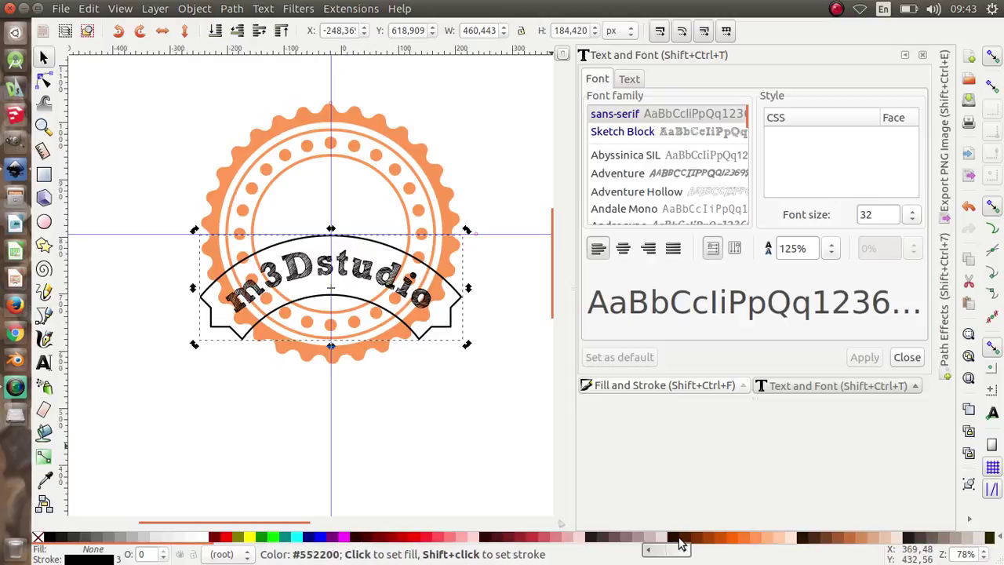
- Fill the ribbon with a medium brown and give it a flat white stroke, RGBA ffffffff
{"action": "left_click", "coordinate": [684, 539]}
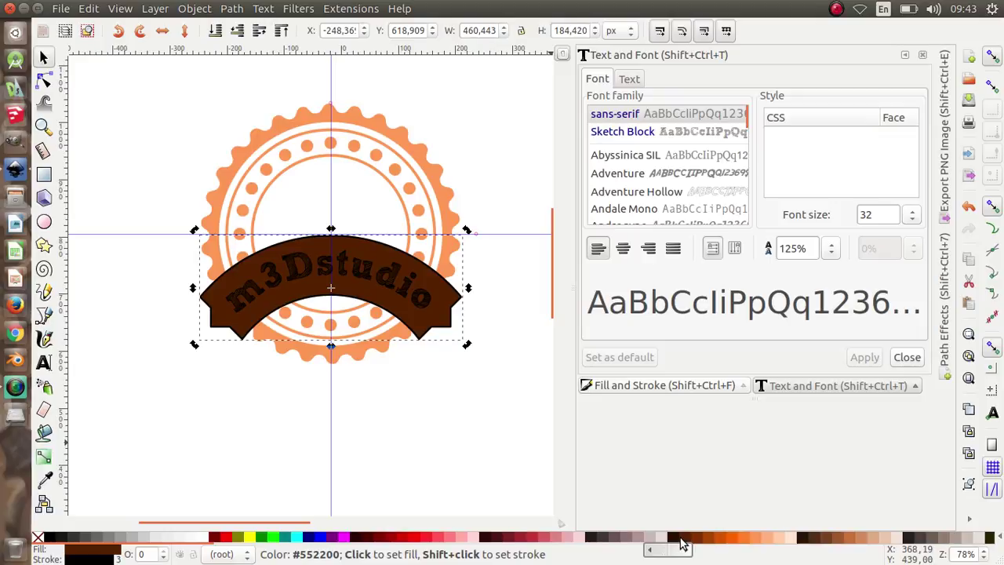
{"action": "left_click", "coordinate": [695, 539]}
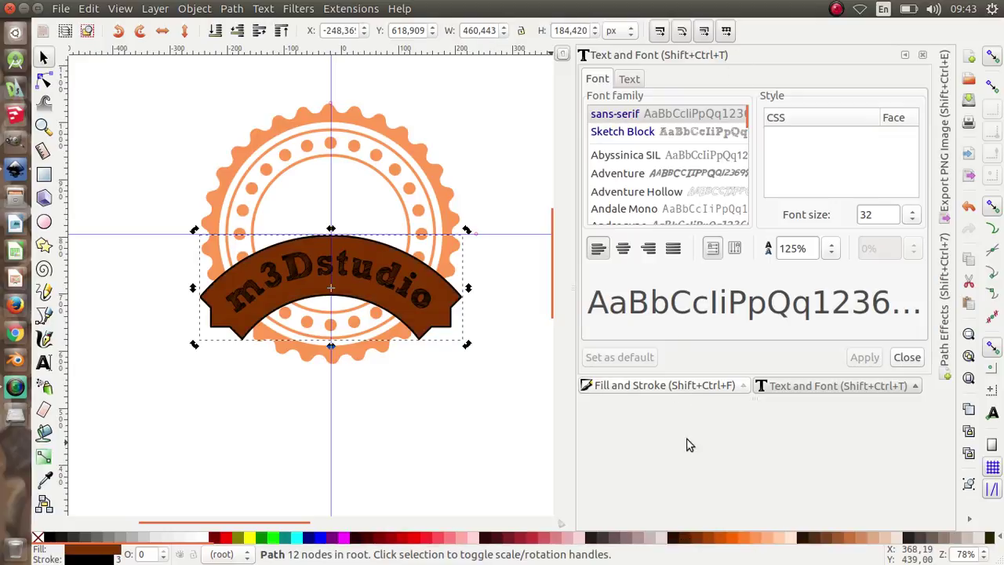
{"action": "left_click", "coordinate": [704, 388]}
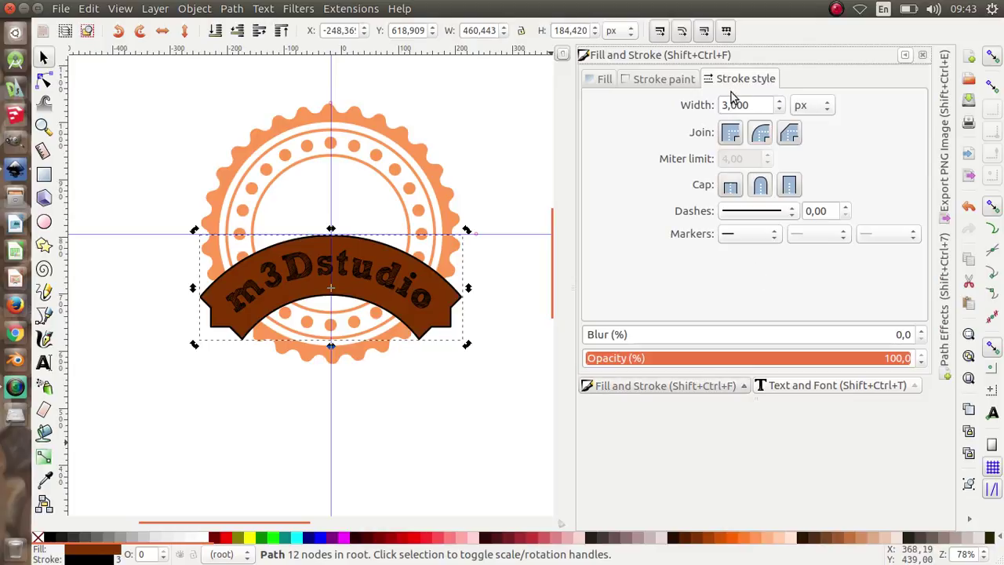
{"action": "left_click", "coordinate": [666, 81]}
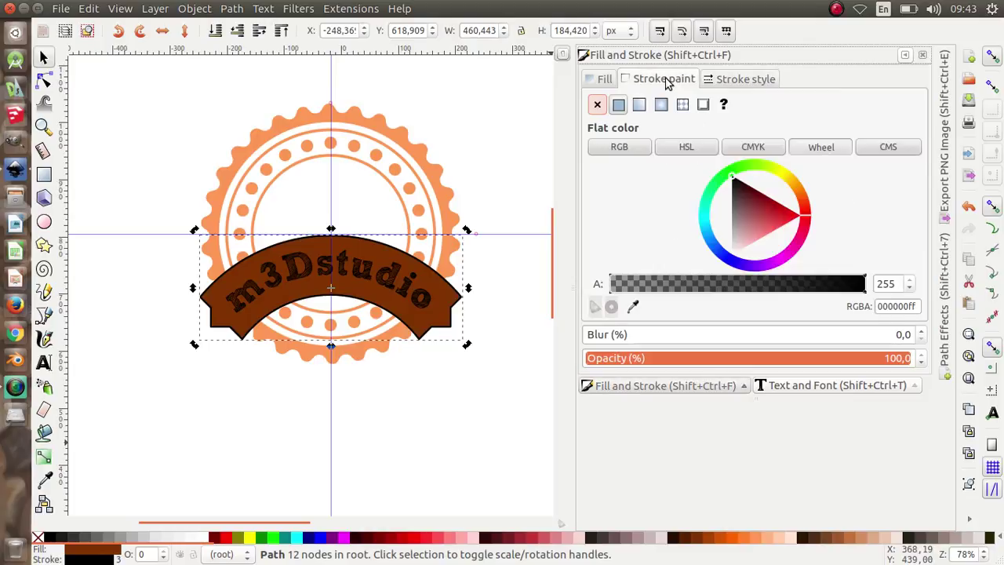
{"action": "left_click", "coordinate": [618, 106]}
{"action": "mouse_move", "coordinate": [760, 215]}
{"action": "left_mouse_down"}
{"action": "mouse_move", "coordinate": [735, 252]}
{"action": "mouse_move", "coordinate": [731, 287]}
{"action": "left_mouse_up"}
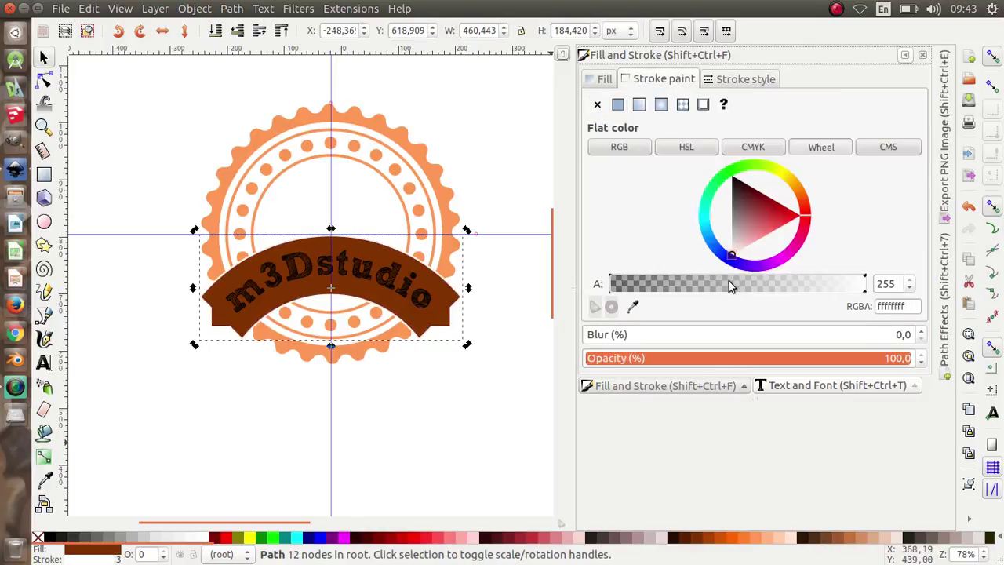
- Set the ribbon's white stroke width to 11.1 px with a round join
{"action": "left_click", "coordinate": [727, 80]}
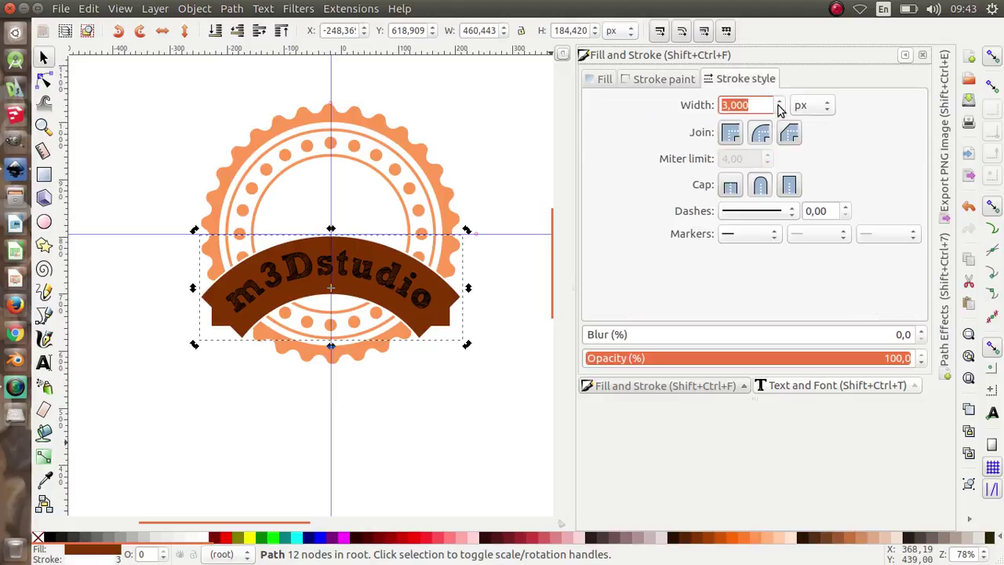
{"action": "scroll", "coordinate": [782, 106], "scroll_direction": "up", "scroll_amount": 20}
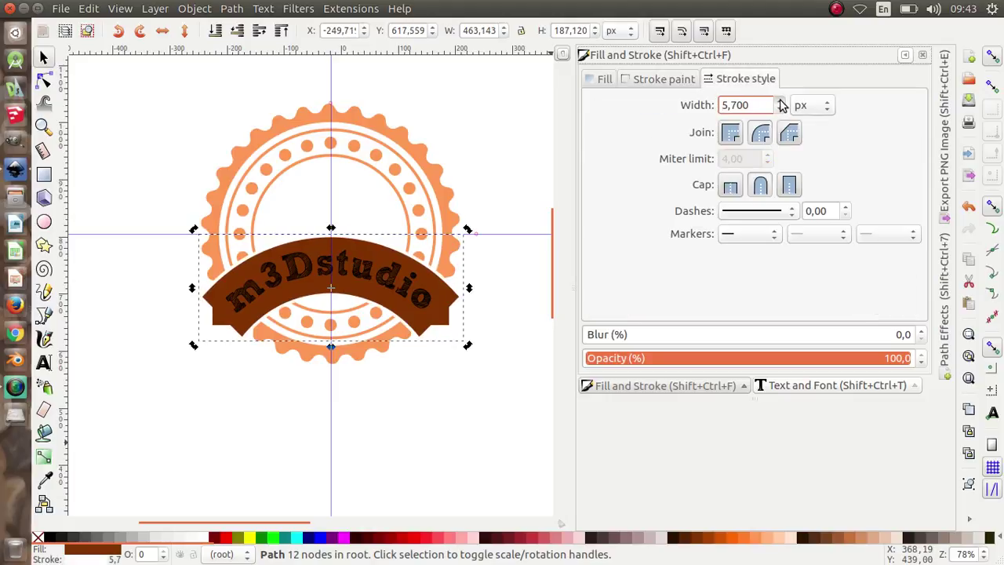
{"action": "scroll", "coordinate": [782, 106], "scroll_direction": "up", "scroll_amount": 20}
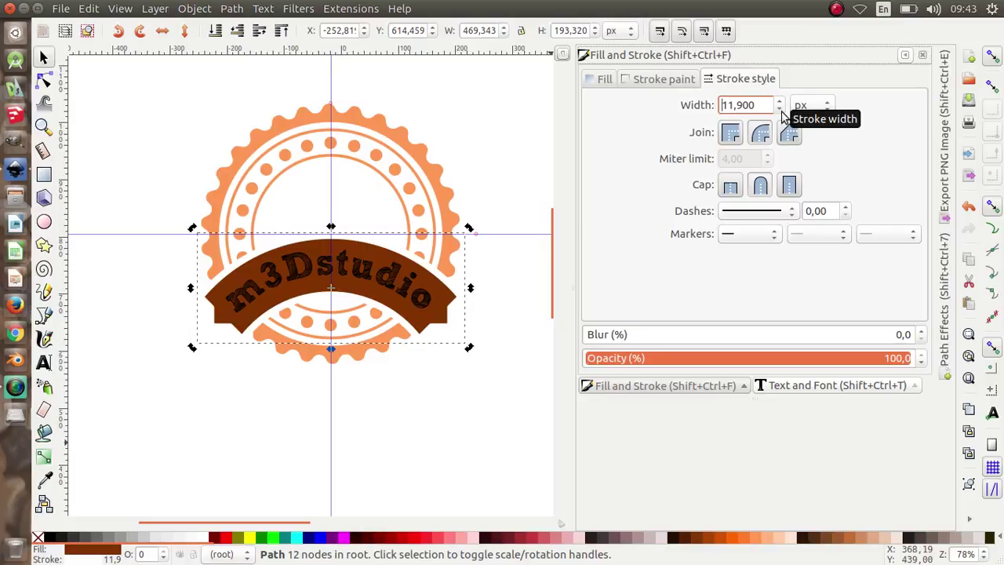
{"action": "scroll", "coordinate": [780, 112], "scroll_direction": "down", "scroll_amount": 8}
{"action": "left_click", "coordinate": [761, 132]}
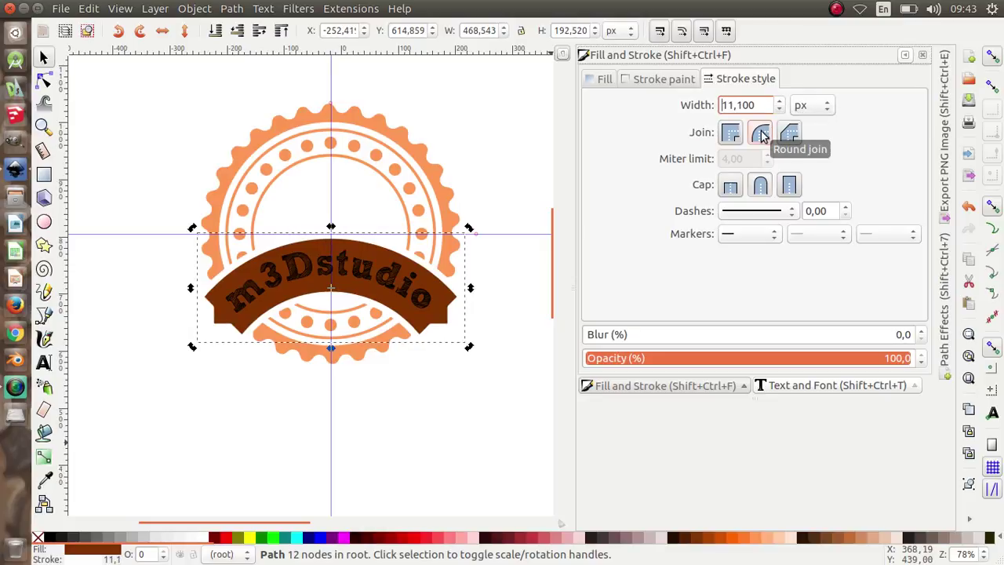
{"action": "scroll", "coordinate": [475, 337], "scroll_direction": "up", "scroll_amount": 5}
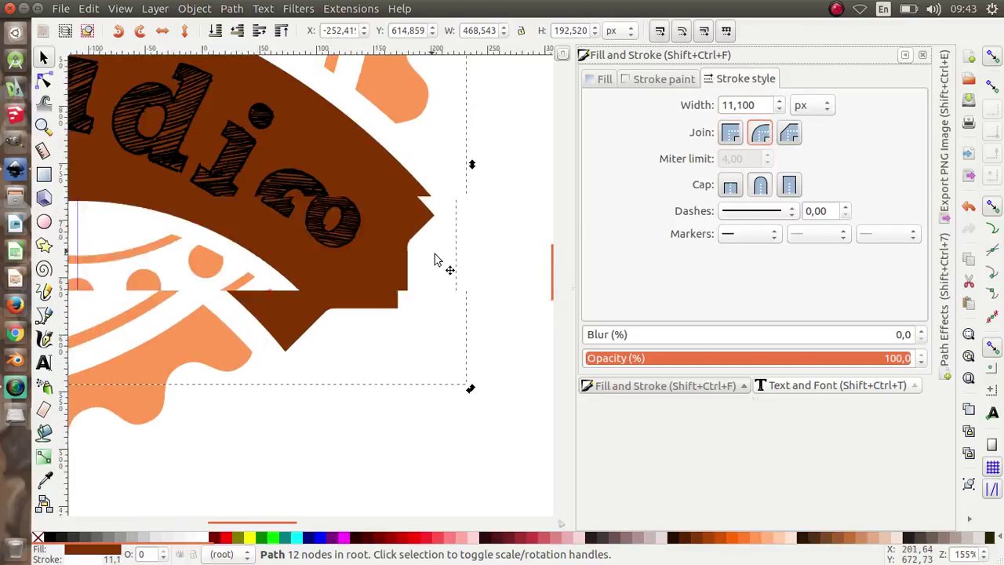
{"action": "scroll", "coordinate": [447, 274], "scroll_direction": "down", "scroll_amount": 4}
{"action": "left_click", "coordinate": [475, 296]}
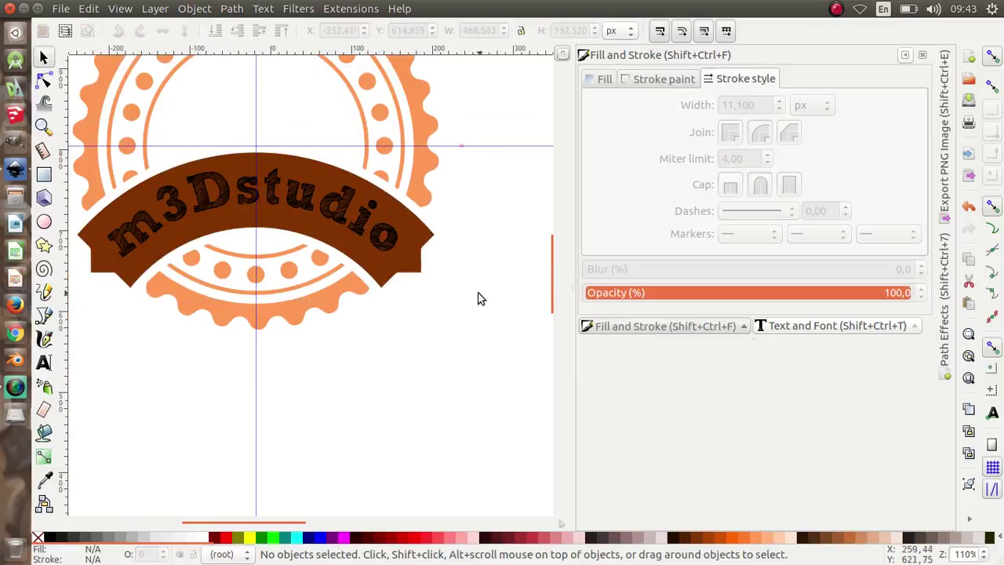
- Fill the m3Dstudio text group with white, RGBA ffffffff, and give it a flat colour stroke
{"action": "left_click", "coordinate": [392, 245]}
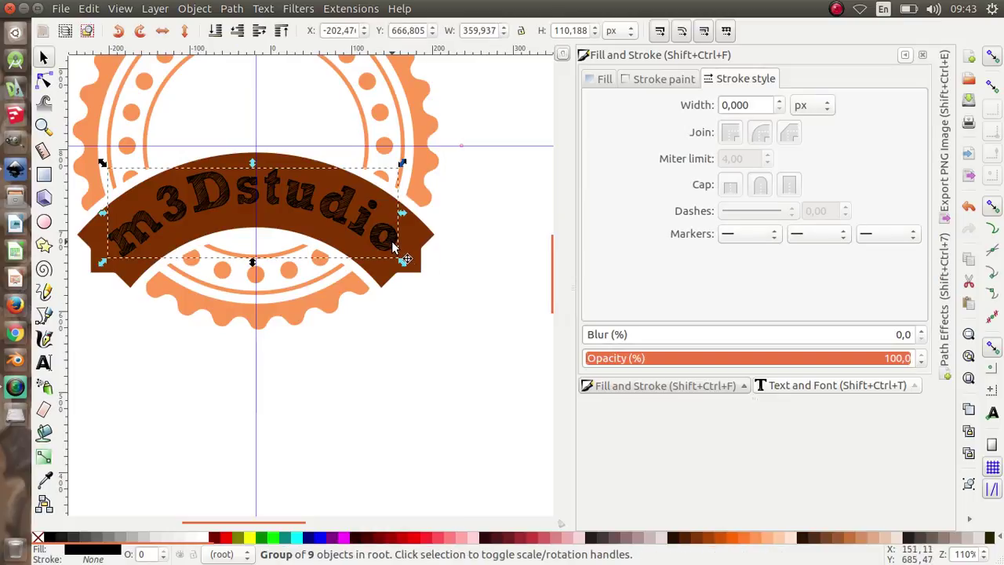
{"action": "left_click", "coordinate": [604, 80]}
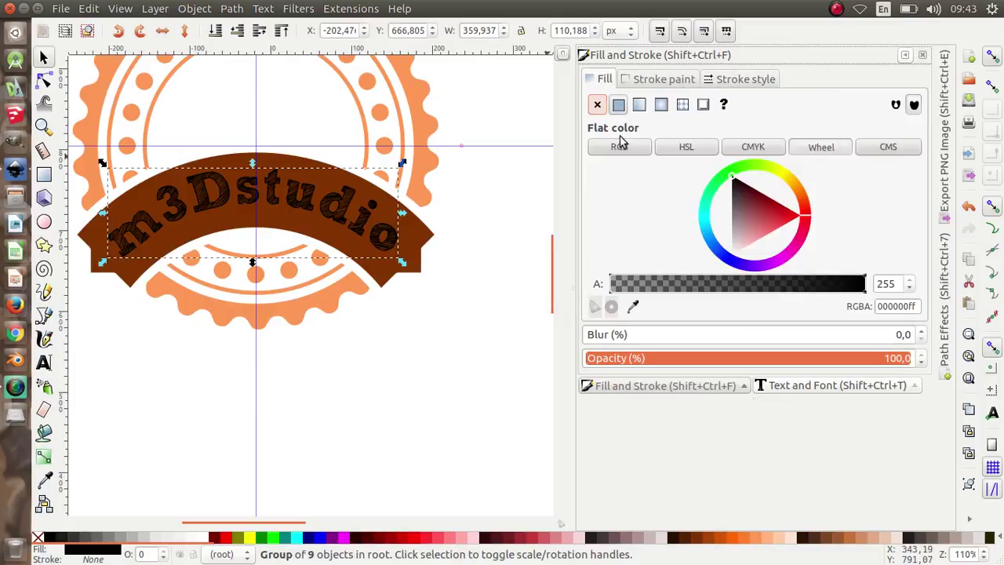
{"action": "left_click", "coordinate": [205, 538]}
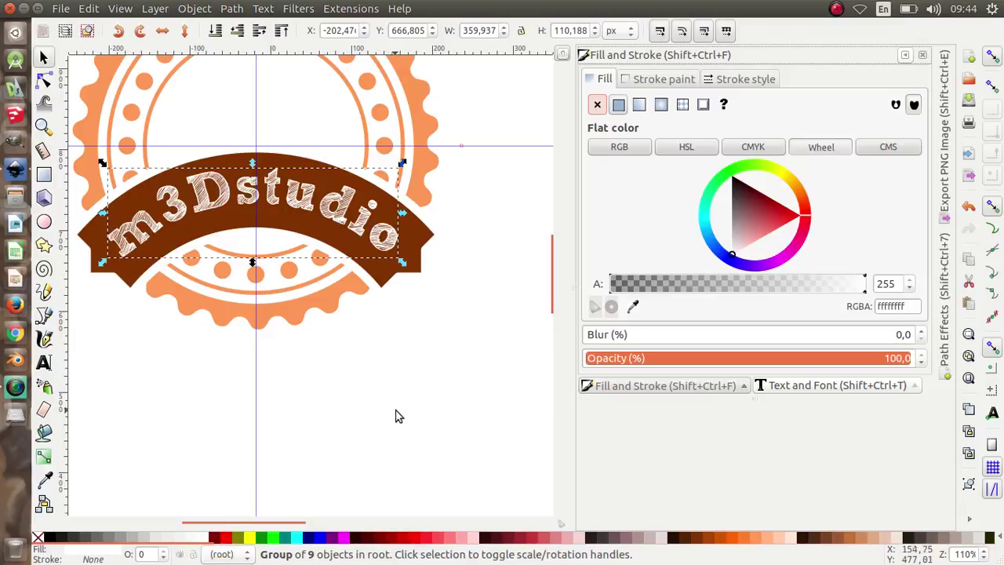
{"action": "left_click", "coordinate": [673, 80]}
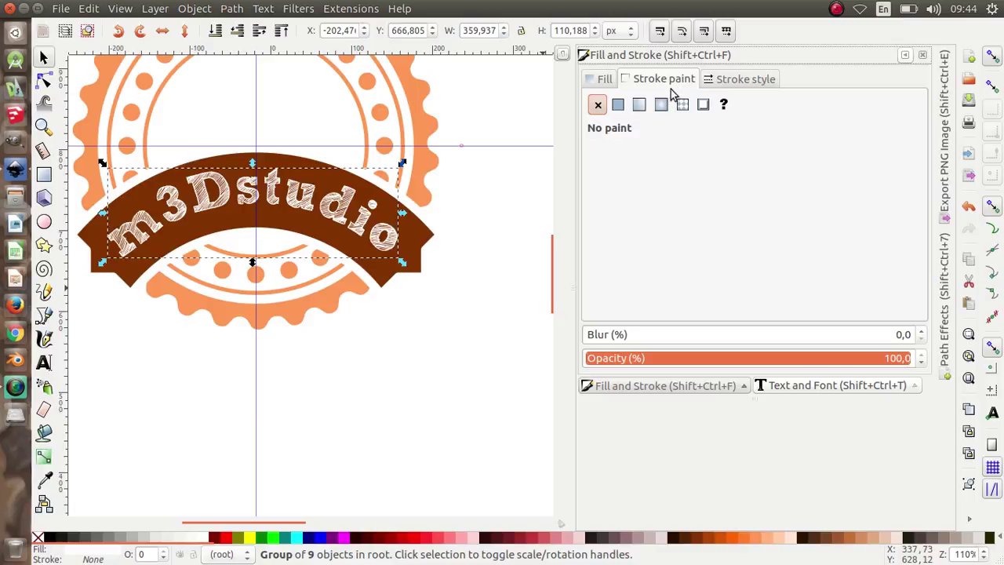
{"action": "left_click", "coordinate": [618, 106]}
- Set the stroke width of the m3Dstudio text group to 0.1 px
{"action": "left_click", "coordinate": [722, 79]}
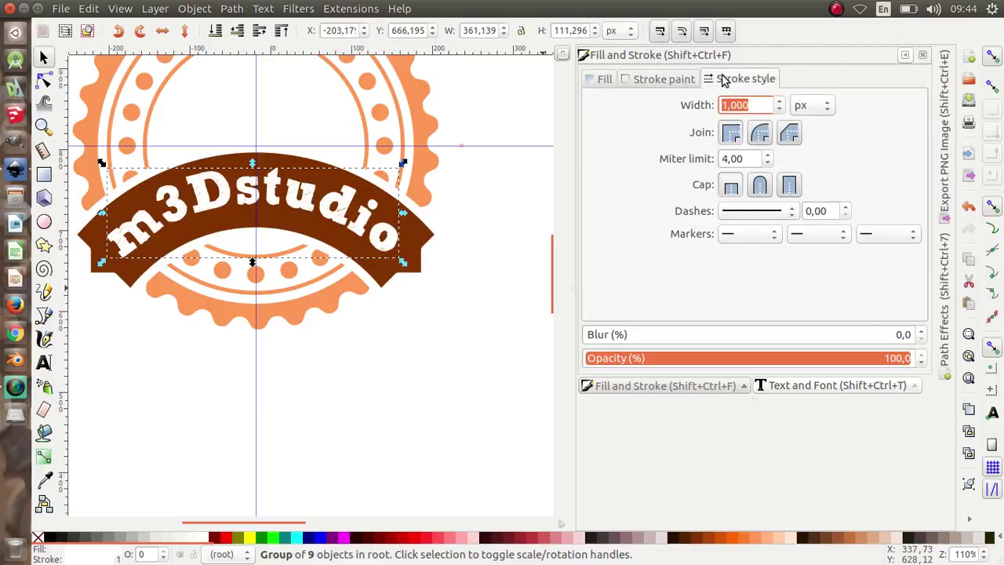
{"action": "left_click", "coordinate": [781, 110]}
{"action": "left_click", "coordinate": [781, 110]}
{"action": "left_click", "coordinate": [781, 109]}
{"action": "left_click", "coordinate": [781, 110]}
{"action": "left_click", "coordinate": [781, 109]}
{"action": "left_click", "coordinate": [781, 110]}
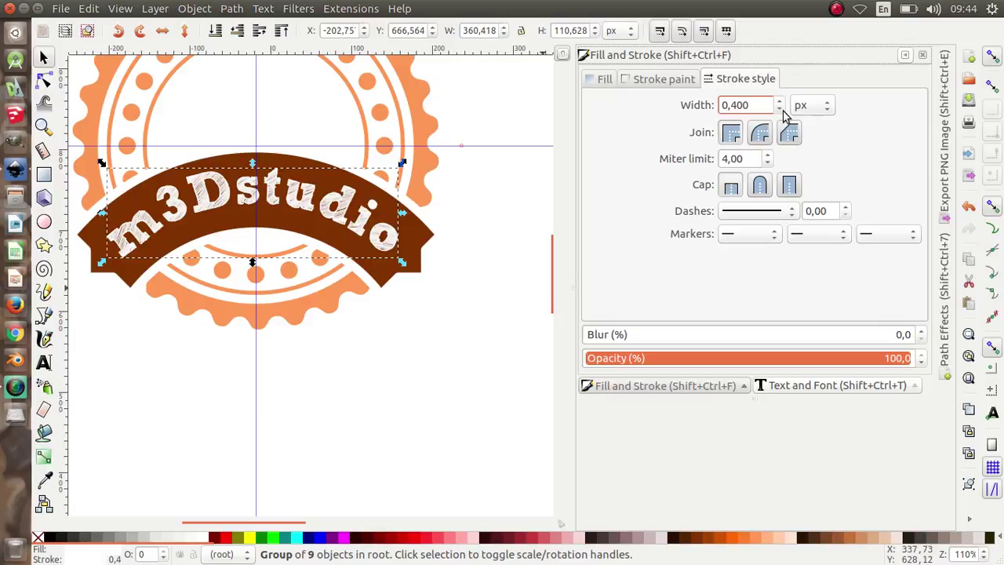
{"action": "left_click", "coordinate": [781, 110]}
{"action": "left_click", "coordinate": [781, 109]}
{"action": "left_click", "coordinate": [781, 110]}
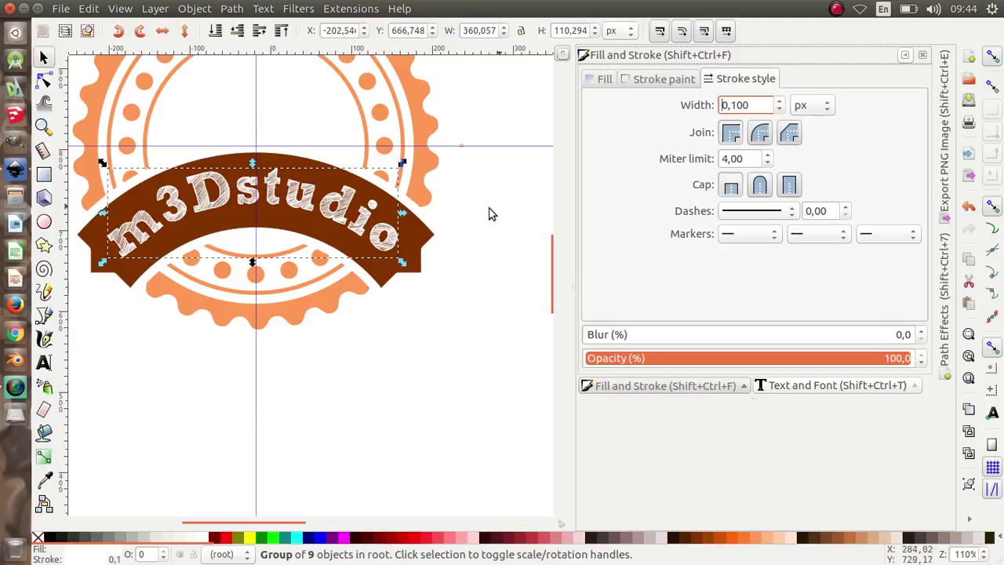
{"action": "left_click", "coordinate": [527, 205]}
{"action": "scroll", "coordinate": [493, 228], "scroll_direction": "down", "scroll_amount": 2}
{"action": "scroll", "coordinate": [425, 175], "scroll_direction": "up", "scroll_amount": 3}
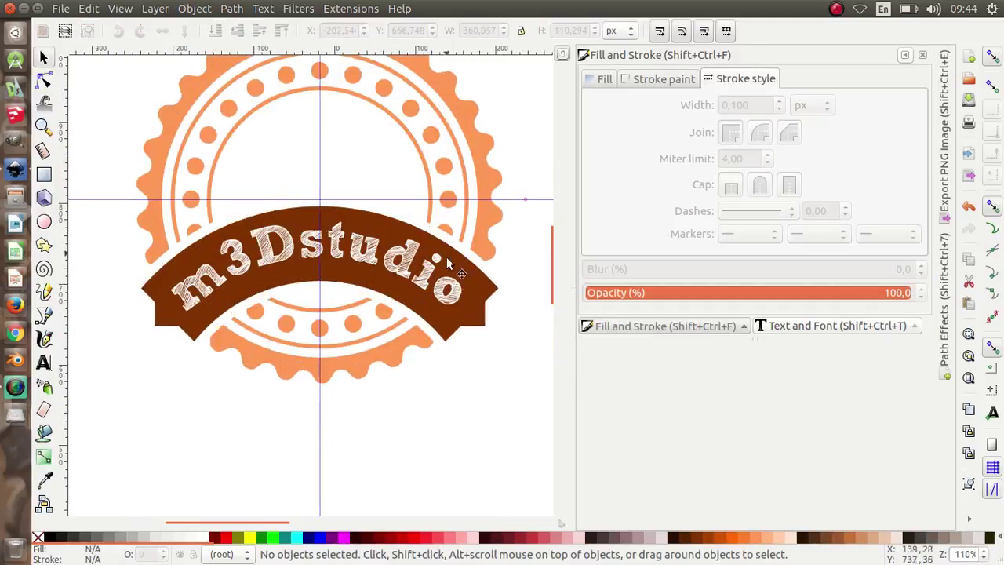
{"action": "scroll", "coordinate": [449, 293], "scroll_direction": "down", "scroll_amount": 1}
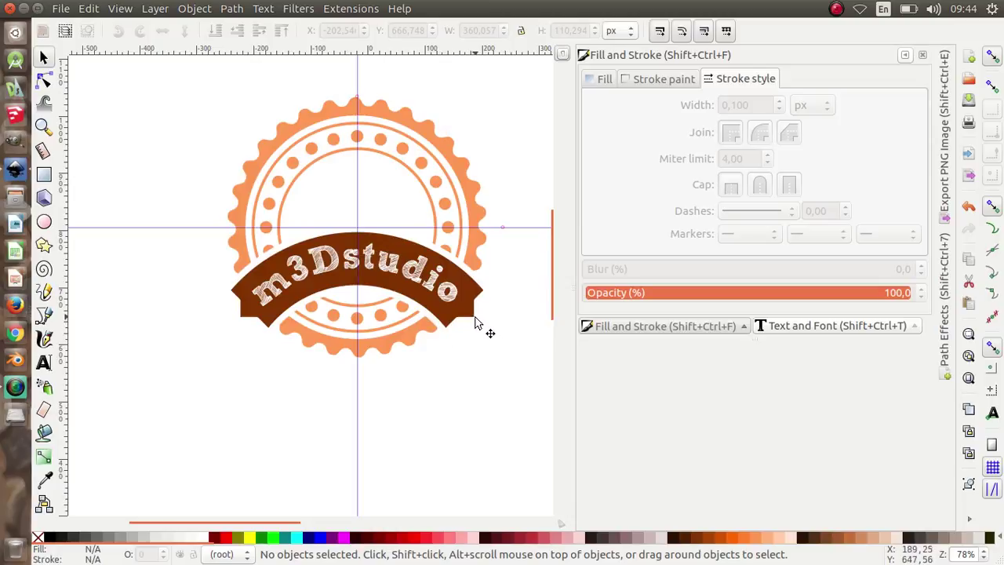
- Select the ribbon together with its text and move both straight down slightly, to about Y 609 px
{"action": "left_click", "coordinate": [380, 316]}
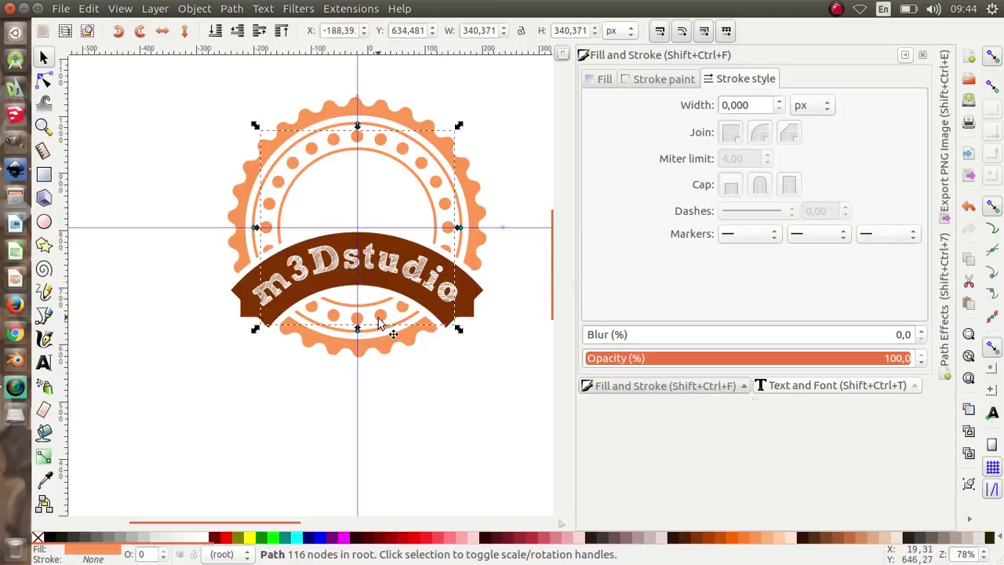
{"action": "left_click", "coordinate": [490, 352]}
{"action": "left_click_drag", "start_coordinate": [502, 345], "coordinate": [169, 267]}
{"action": "scroll", "coordinate": [275, 247], "scroll_direction": "down", "scroll_amount": 1}
{"action": "scroll", "coordinate": [369, 263], "scroll_direction": "up", "scroll_amount": 2}
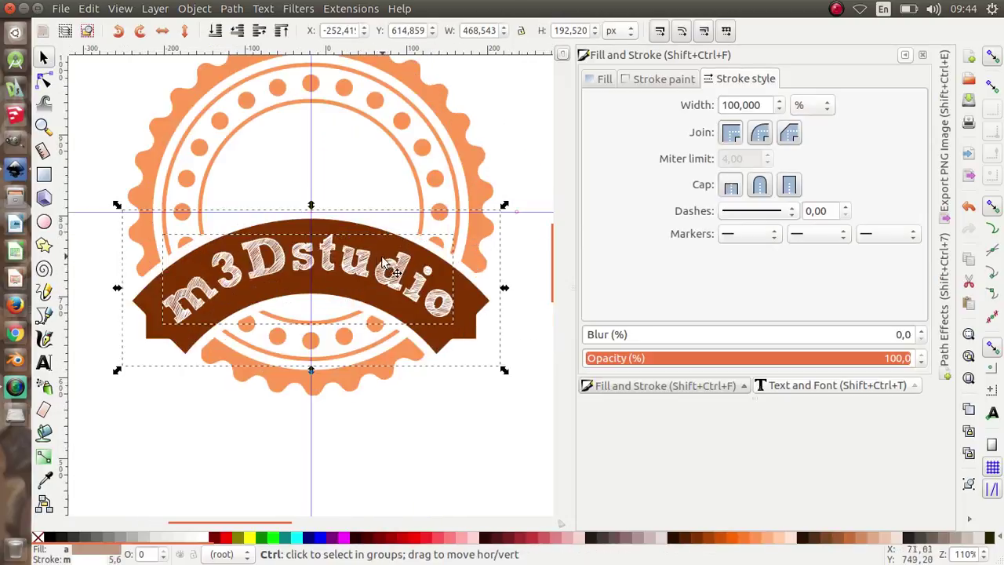
{"action": "left_click_drag", "start_coordinate": [350, 269], "coordinate": [440, 421]}
{"action": "left_click", "coordinate": [440, 425]}
{"action": "scroll", "coordinate": [440, 425], "scroll_direction": "down", "scroll_amount": 2}
{"action": "scroll", "coordinate": [364, 287], "scroll_direction": "up", "scroll_amount": 2}
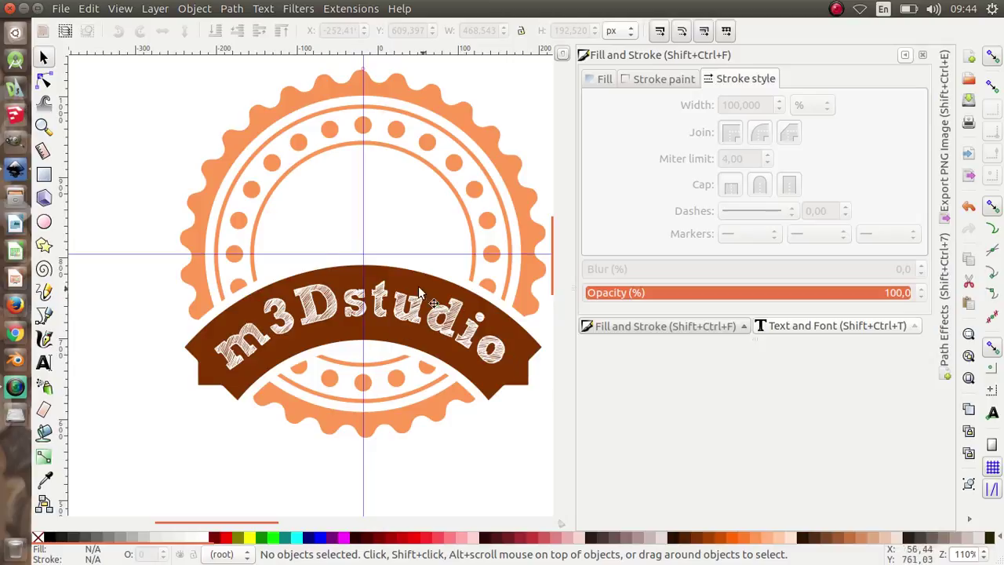
- Draw a circle about 142 px wide centred on the guide intersection and fill it with grey, RGBA 666666ff
{"action": "scroll", "coordinate": [363, 255], "scroll_direction": "up", "scroll_amount": 1, "text": "ctrl"}
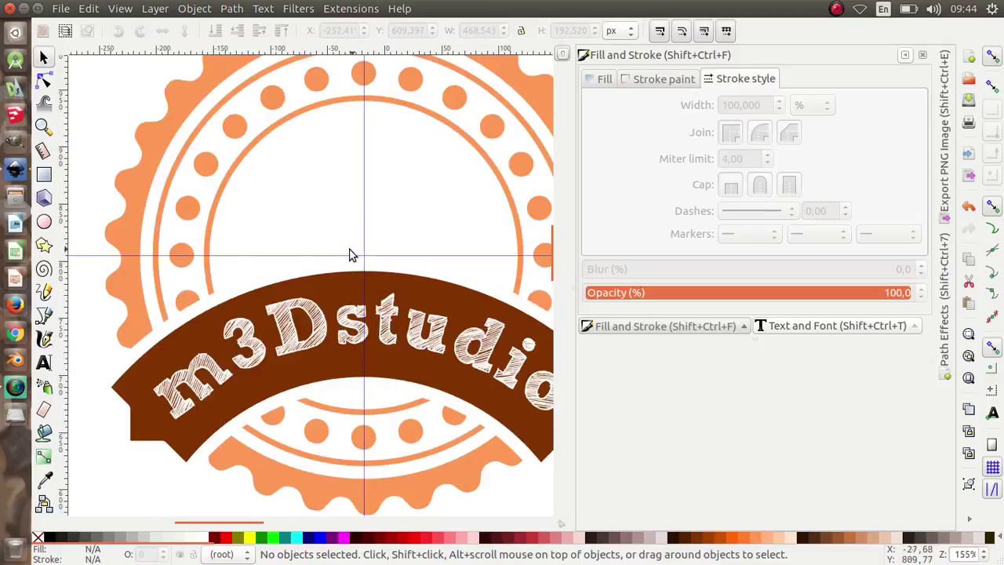
{"action": "left_click", "coordinate": [44, 220]}
{"action": "mouse_move", "coordinate": [363, 254]}
{"action": "left_mouse_down"}
{"action": "mouse_move", "coordinate": [408, 235]}
{"action": "mouse_move", "coordinate": [444, 190]}
{"action": "mouse_move", "coordinate": [434, 168]}
{"action": "mouse_move", "coordinate": [444, 166]}
{"action": "left_mouse_up"}
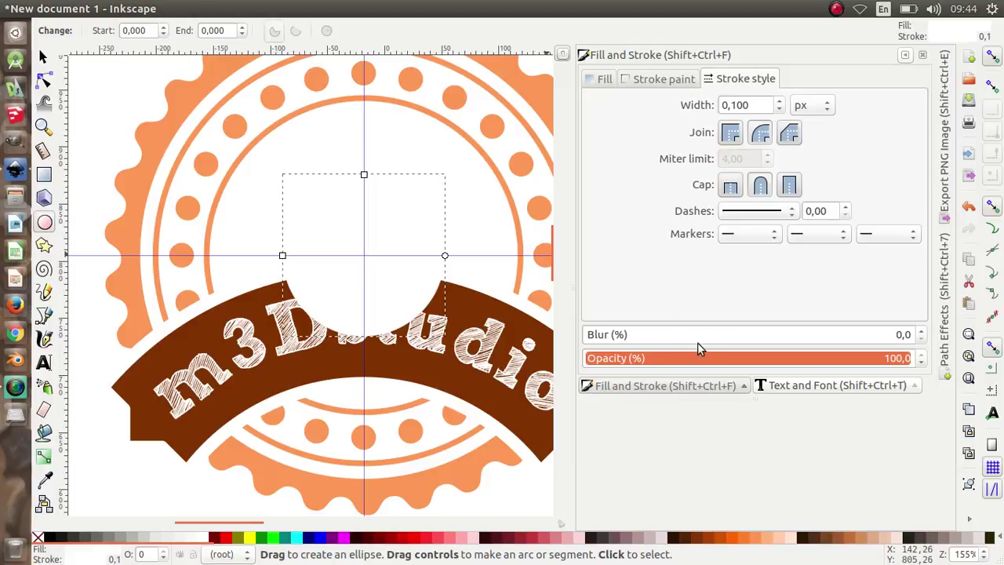
{"action": "left_click", "coordinate": [602, 80]}
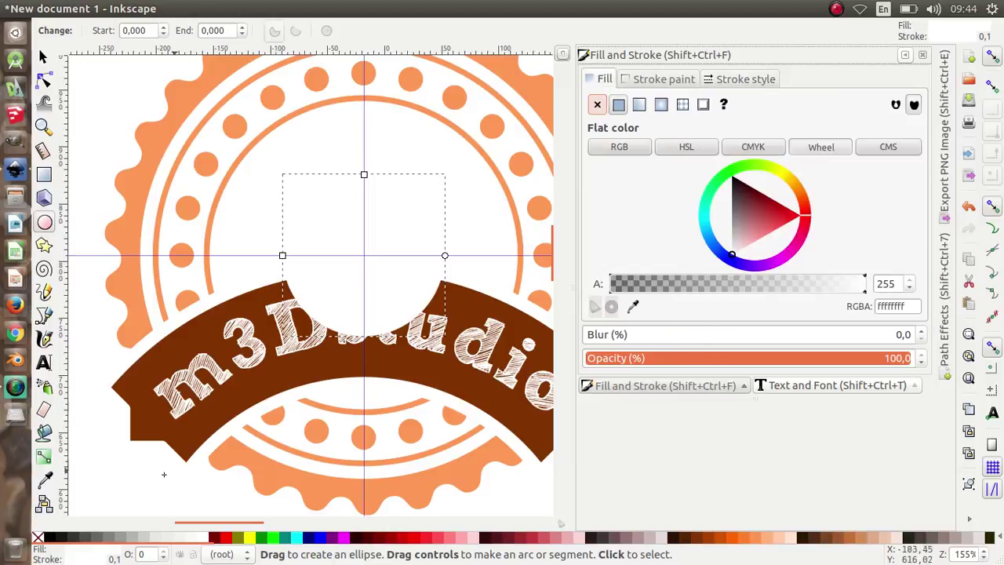
{"action": "left_click", "coordinate": [100, 535]}
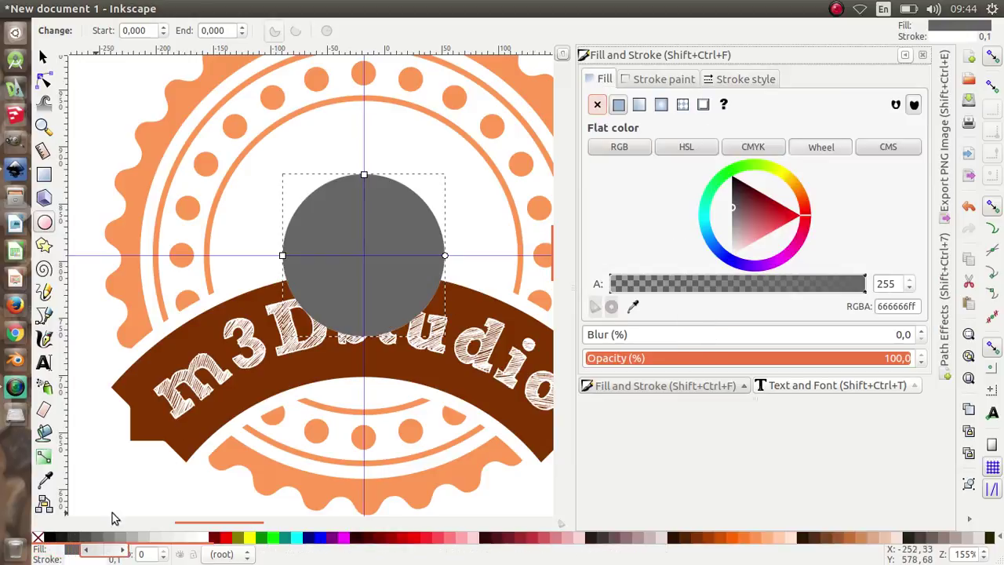
- Lower the grey circle in the stacking order until it lies behind both the text and the ribbon
{"action": "left_click", "coordinate": [41, 59]}
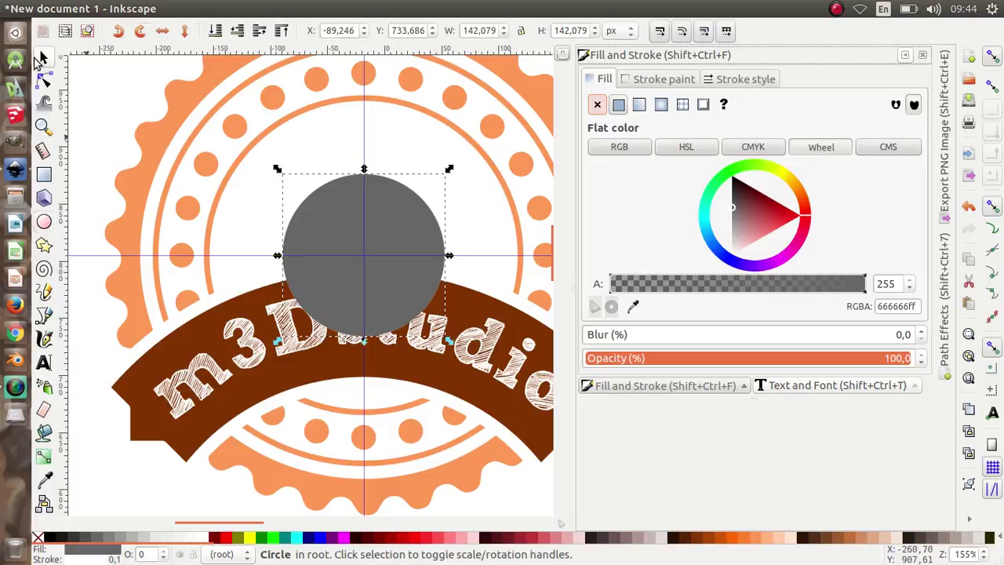
{"action": "left_click", "coordinate": [237, 31]}
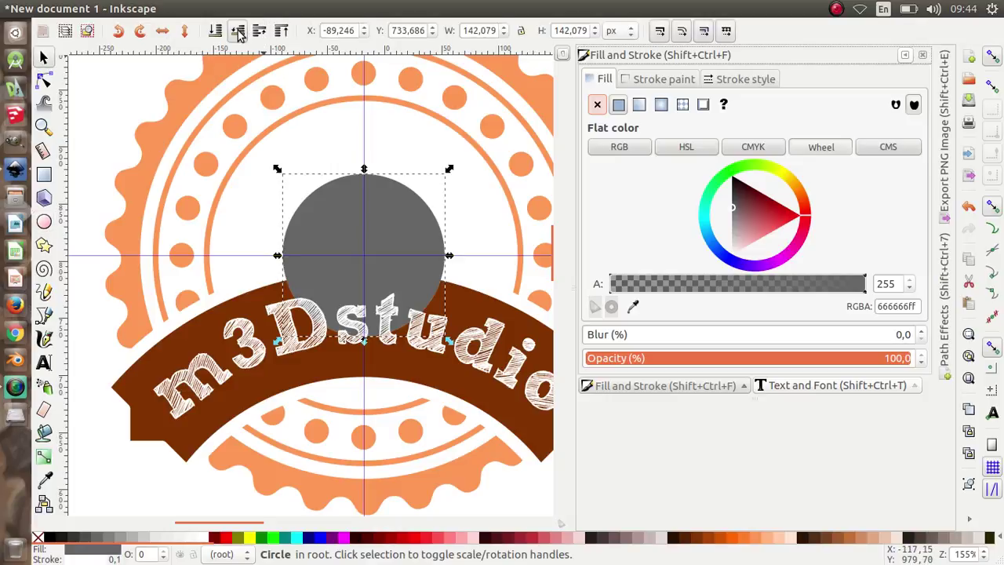
{"action": "left_click", "coordinate": [238, 31]}
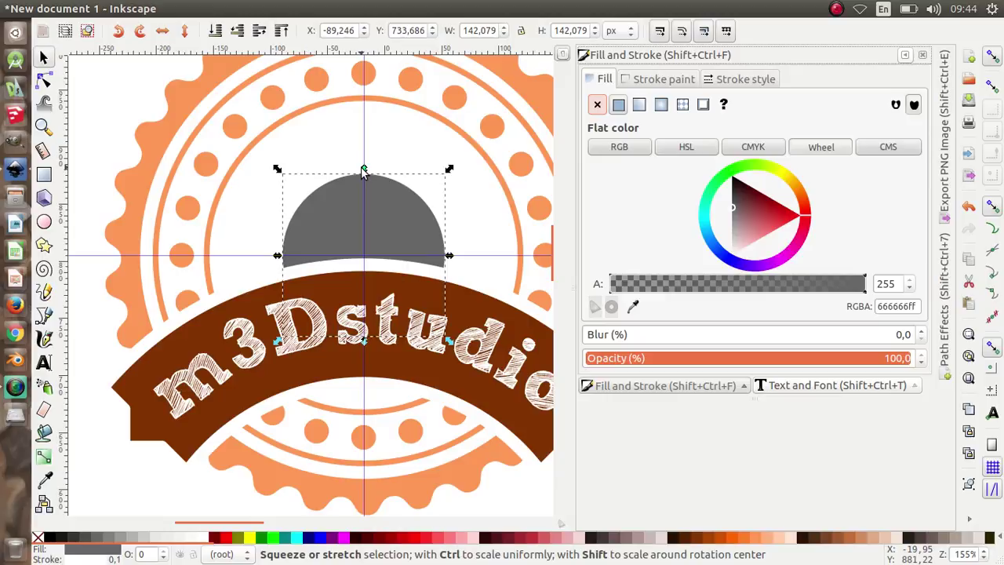
- Flatten and widen the grey circle into an ellipse about 208 by 70 px, leaving a thin arc above the ribbon
{"action": "left_click_drag", "start_coordinate": [364, 168], "coordinate": [363, 197]}
{"action": "left_click_drag", "start_coordinate": [364, 244], "coordinate": [366, 248]}
{"action": "left_click_drag", "start_coordinate": [447, 292], "coordinate": [484, 309]}
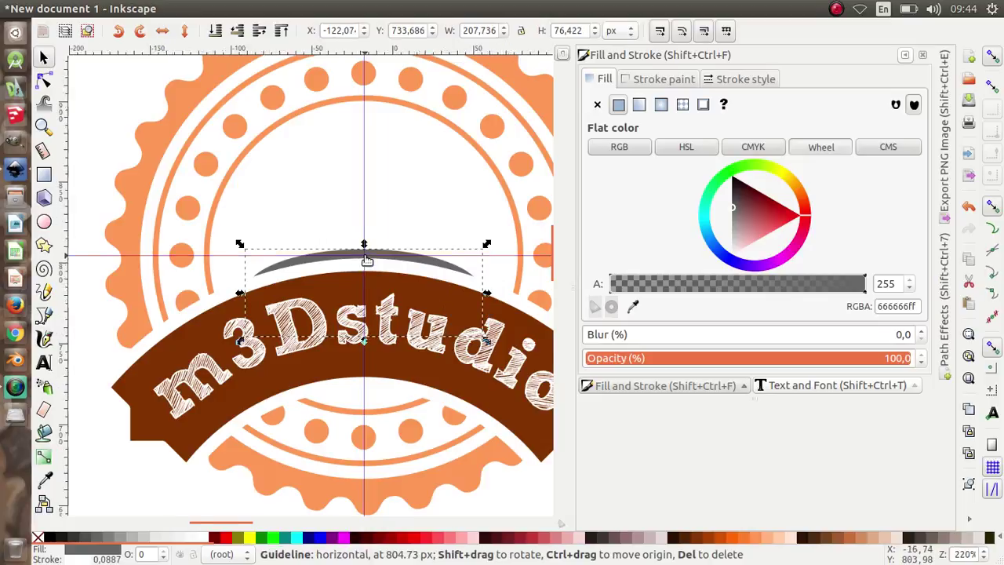
{"action": "scroll", "coordinate": [364, 251], "scroll_direction": "up", "scroll_amount": 3}
{"action": "left_click_drag", "start_coordinate": [360, 231], "coordinate": [366, 249]}
{"action": "scroll", "coordinate": [354, 290], "scroll_direction": "down", "scroll_amount": 3}
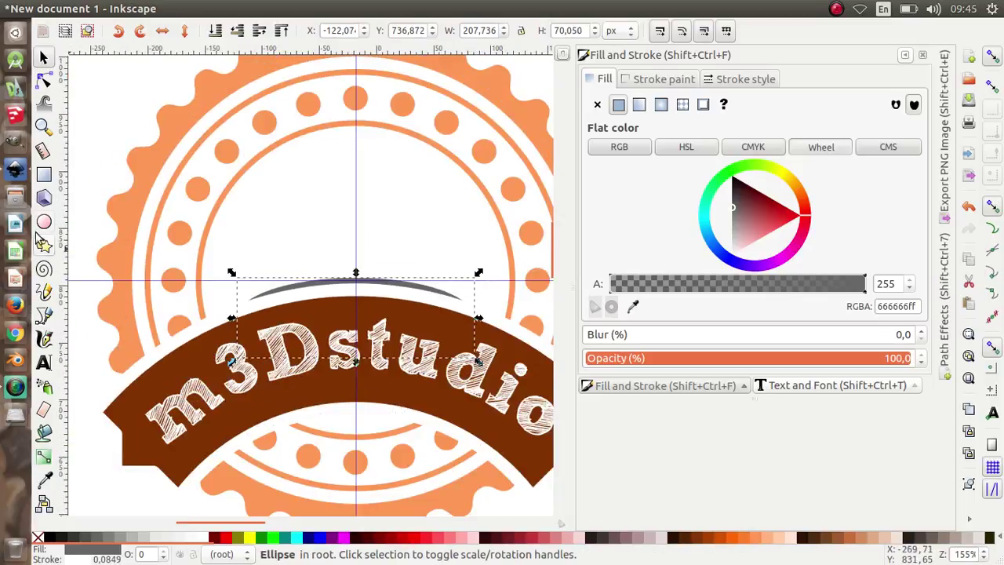
- Draw a grey rectangle about 81 by 19 px just above the thin arc, across the vertical guide
{"action": "left_click", "coordinate": [44, 178]}
{"action": "left_click_drag", "start_coordinate": [320, 241], "coordinate": [406, 261]}
{"action": "left_click", "coordinate": [43, 59]}
{"action": "scroll", "coordinate": [343, 275], "scroll_direction": "up", "scroll_amount": 3}
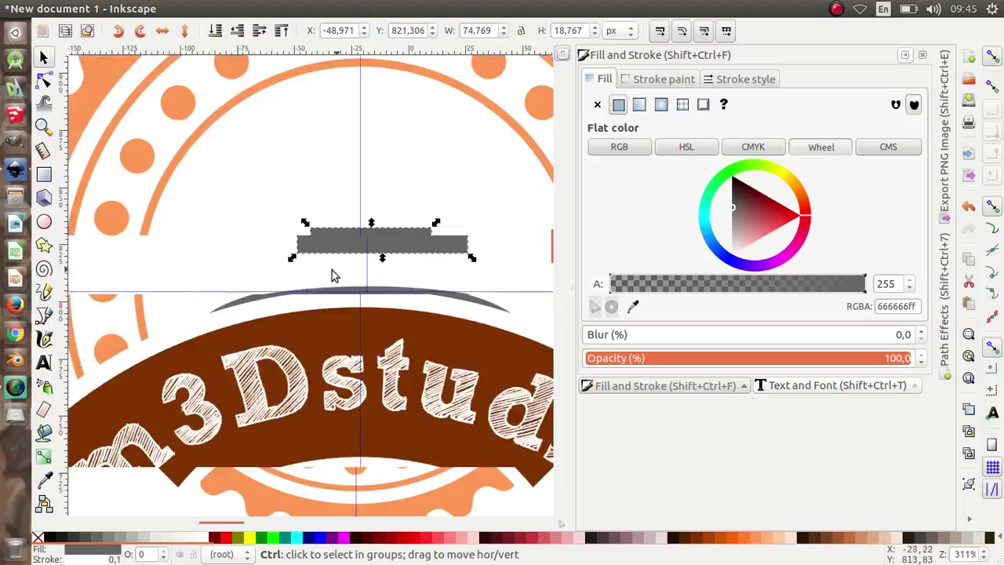
{"action": "left_click_drag", "start_coordinate": [293, 233], "coordinate": [279, 241]}
{"action": "left_click_drag", "start_coordinate": [370, 240], "coordinate": [365, 240]}
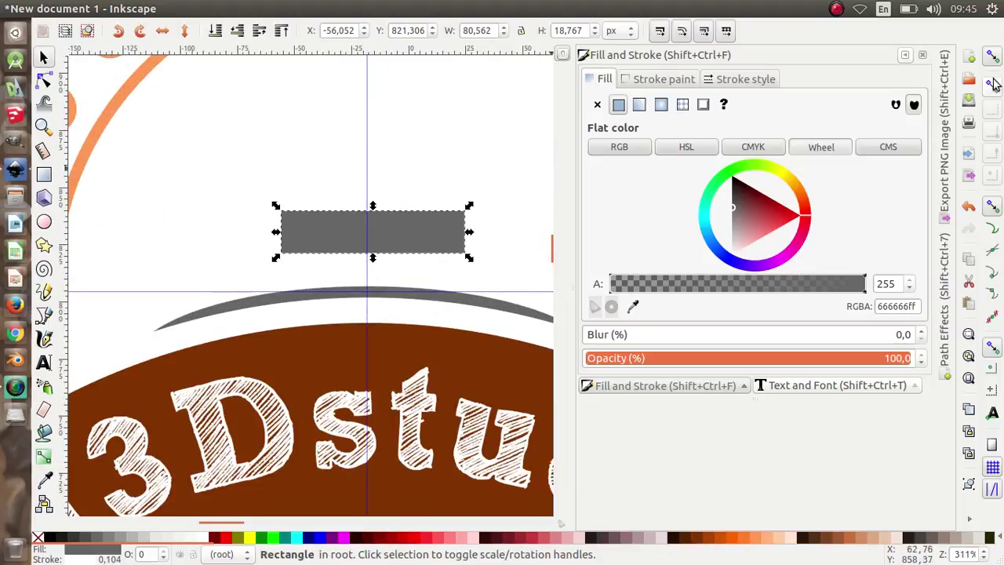
- Enable bounding box snapping and centre the grey rectangle on the vertical guide, at about X -58.5 px, Y 819.9 px
{"action": "scroll", "coordinate": [367, 313], "scroll_direction": "up", "scroll_amount": 4}
{"action": "scroll", "coordinate": [371, 325], "scroll_direction": "down", "scroll_amount": 2}
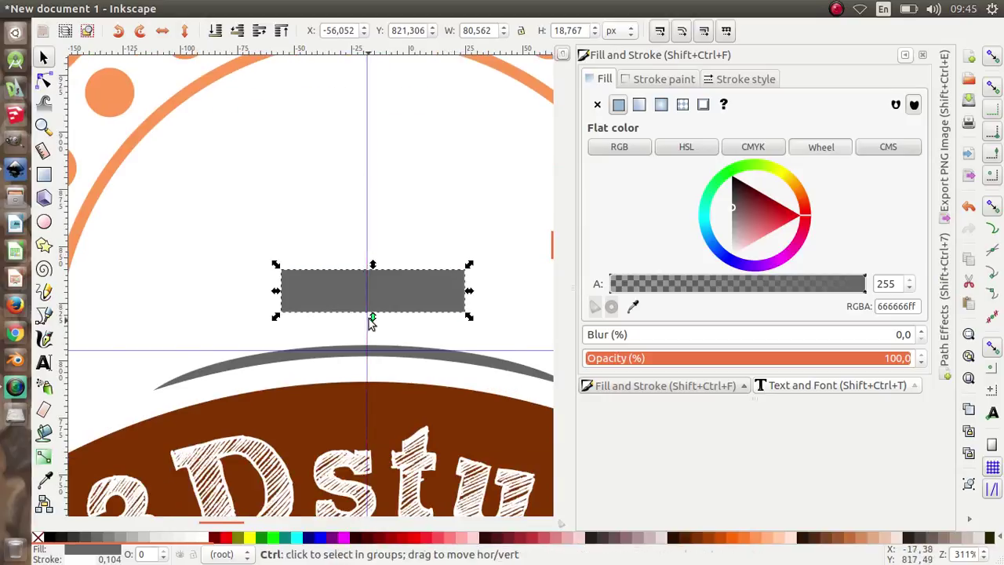
{"action": "scroll", "coordinate": [371, 325], "scroll_direction": "up", "scroll_amount": 4}
{"action": "mouse_move", "coordinate": [385, 291]}
{"action": "left_mouse_down"}
{"action": "mouse_move", "coordinate": [358, 306]}
{"action": "mouse_move", "coordinate": [396, 300]}
{"action": "left_mouse_up"}
{"action": "scroll", "coordinate": [394, 299], "scroll_direction": "down", "scroll_amount": 2}
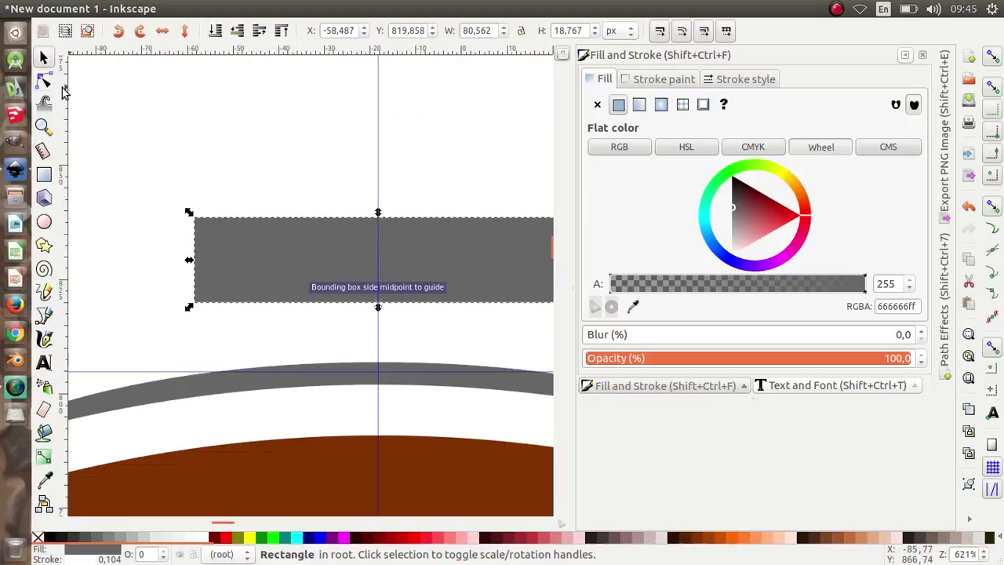
- Round the grey rectangle's corners fully so that both ends become semicircles
{"action": "left_click", "coordinate": [44, 80]}
{"action": "scroll", "coordinate": [149, 274], "scroll_direction": "down", "scroll_amount": 1}
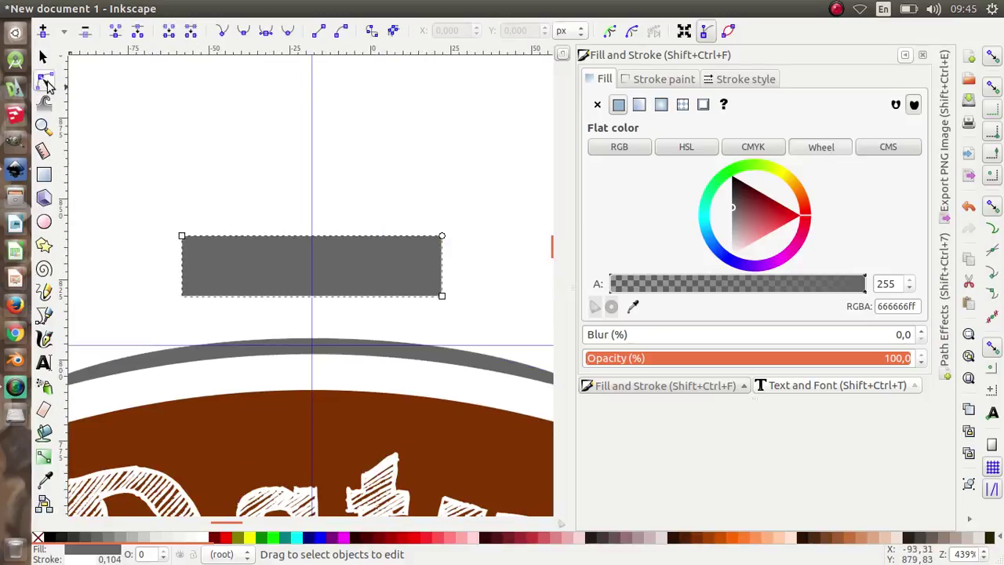
{"action": "scroll", "coordinate": [443, 250], "scroll_direction": "up", "scroll_amount": 1}
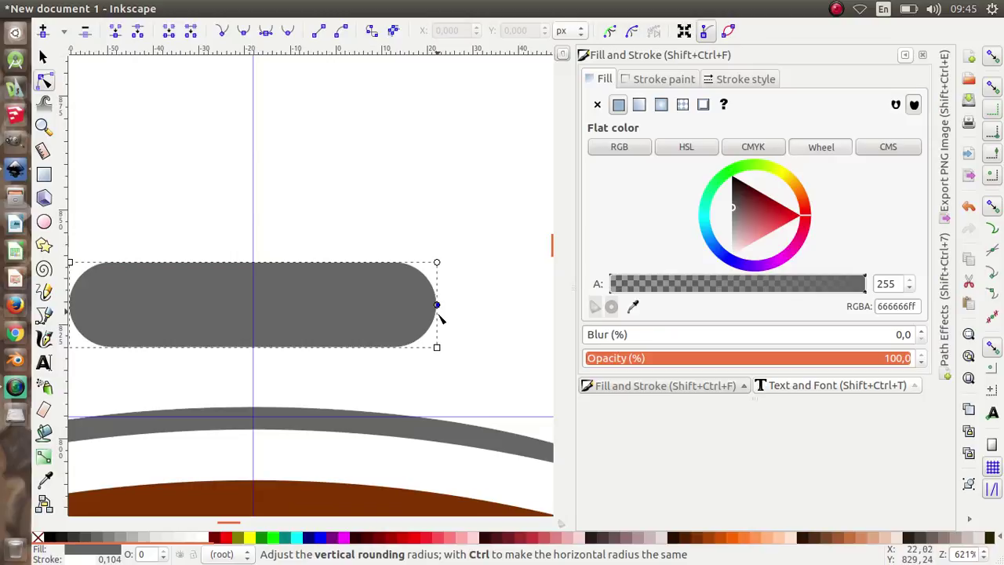
{"action": "scroll", "coordinate": [445, 312], "scroll_direction": "down", "scroll_amount": 1}
- Draw a larger square-cornered rectangle about 112 by 26 px and move it over the upper part of the rounded bar
{"action": "left_click", "coordinate": [44, 174]}
{"action": "left_click_drag", "start_coordinate": [139, 171], "coordinate": [500, 253]}
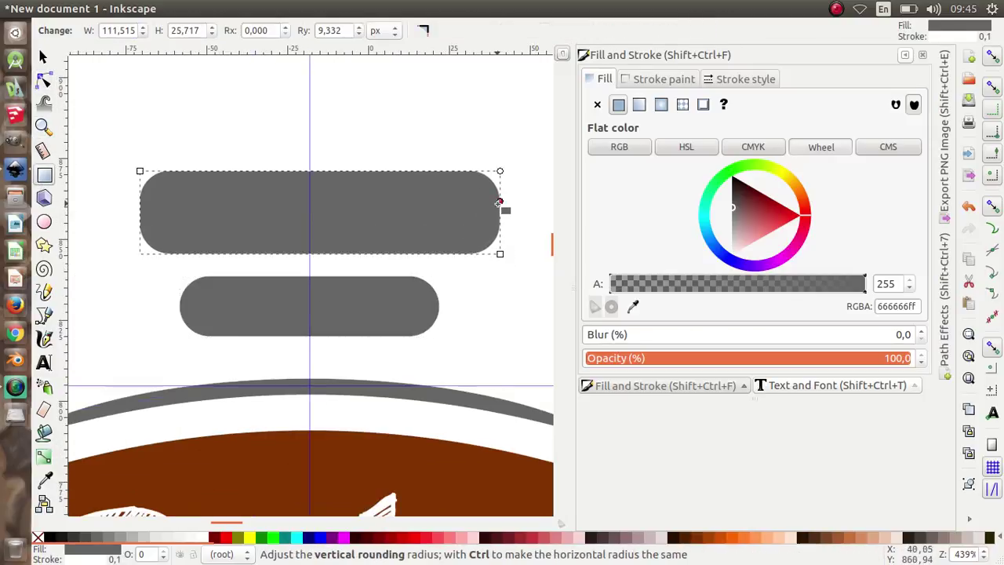
{"action": "left_click_drag", "start_coordinate": [500, 170], "coordinate": [436, 145]}
{"action": "left_click", "coordinate": [44, 57]}
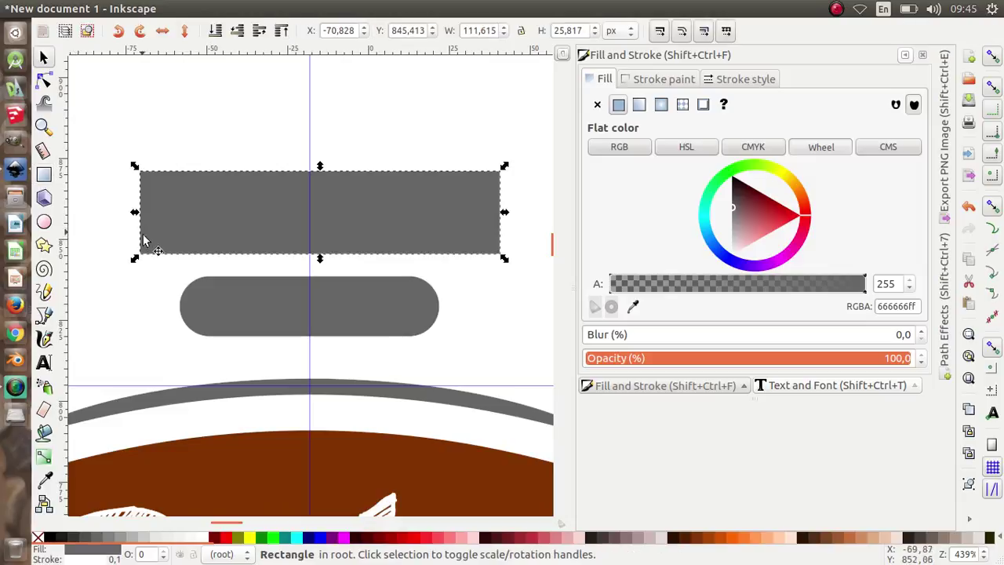
{"action": "left_click_drag", "start_coordinate": [381, 242], "coordinate": [376, 291]}
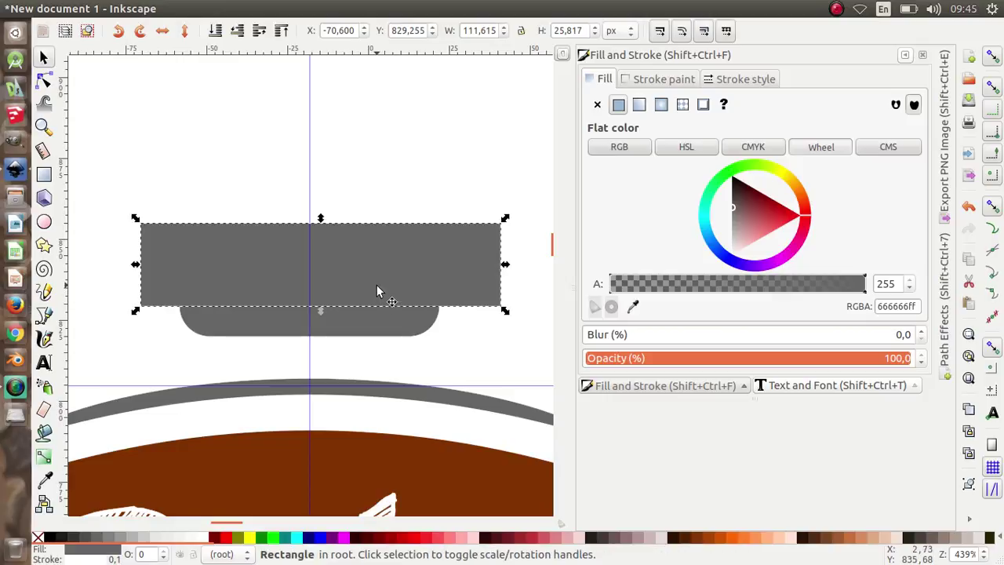
- Subtract the larger rectangle from the rounded bar with Difference, keeping only the bar's lower part
{"action": "left_click", "coordinate": [228, 329], "text": "shift"}
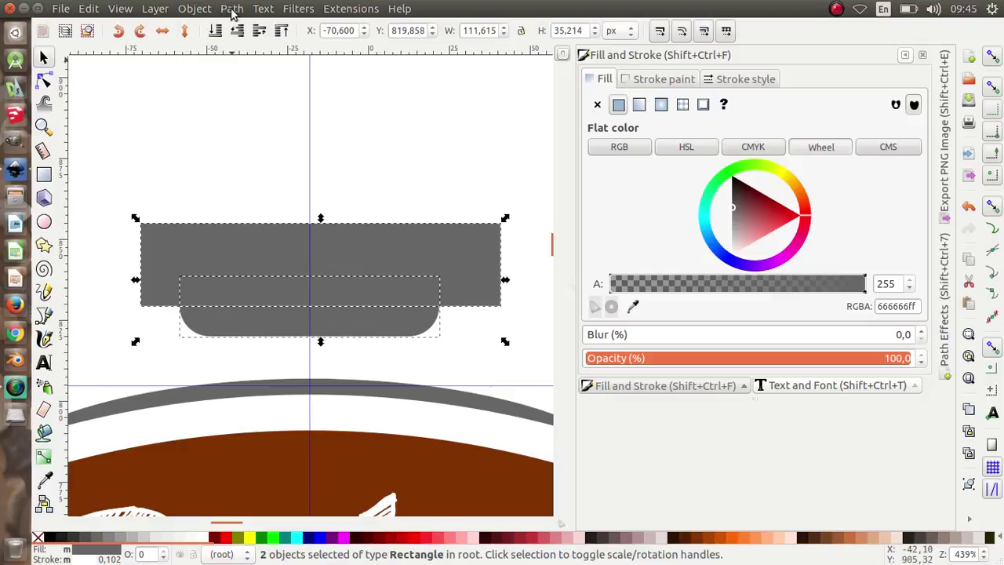
{"action": "left_click", "coordinate": [232, 8]}
{"action": "left_click", "coordinate": [266, 115]}
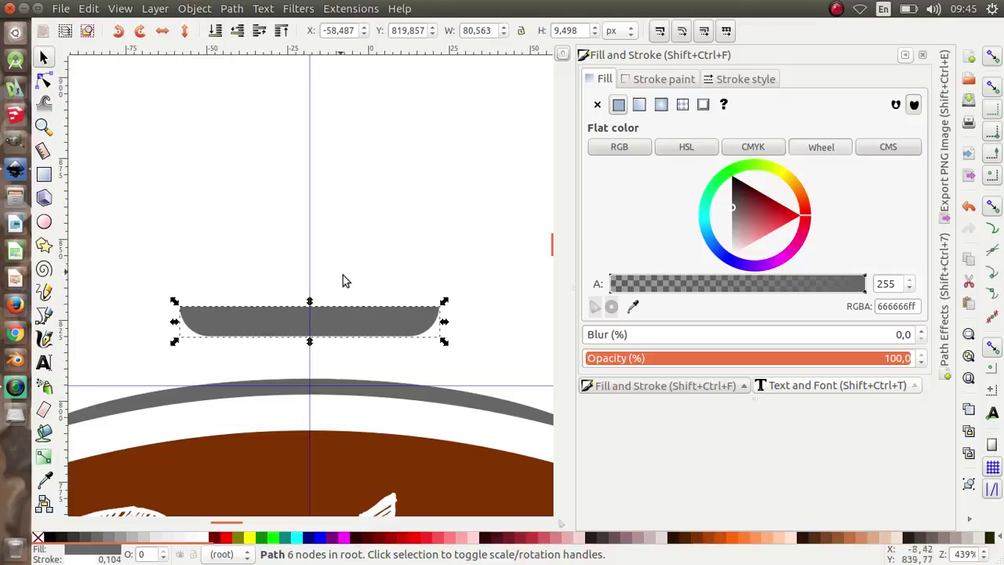
- Move the cut bar down onto the thin arc, centred on the vertical guide, at about Y 804.7 px
{"action": "scroll", "coordinate": [339, 275], "scroll_direction": "down", "scroll_amount": 1}
{"action": "mouse_move", "coordinate": [337, 329]}
{"action": "left_mouse_down"}
{"action": "mouse_move", "coordinate": [336, 357]}
{"action": "mouse_move", "coordinate": [342, 332]}
{"action": "left_mouse_up"}
{"action": "scroll", "coordinate": [337, 359], "scroll_direction": "up", "scroll_amount": 3}
{"action": "scroll", "coordinate": [342, 332], "scroll_direction": "down", "scroll_amount": 5}
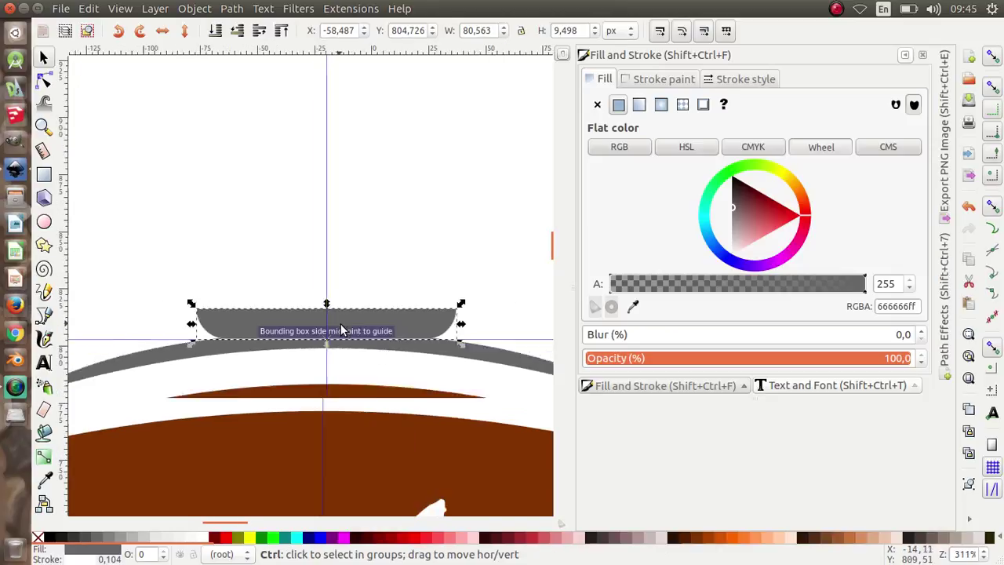
{"action": "left_click", "coordinate": [385, 266]}
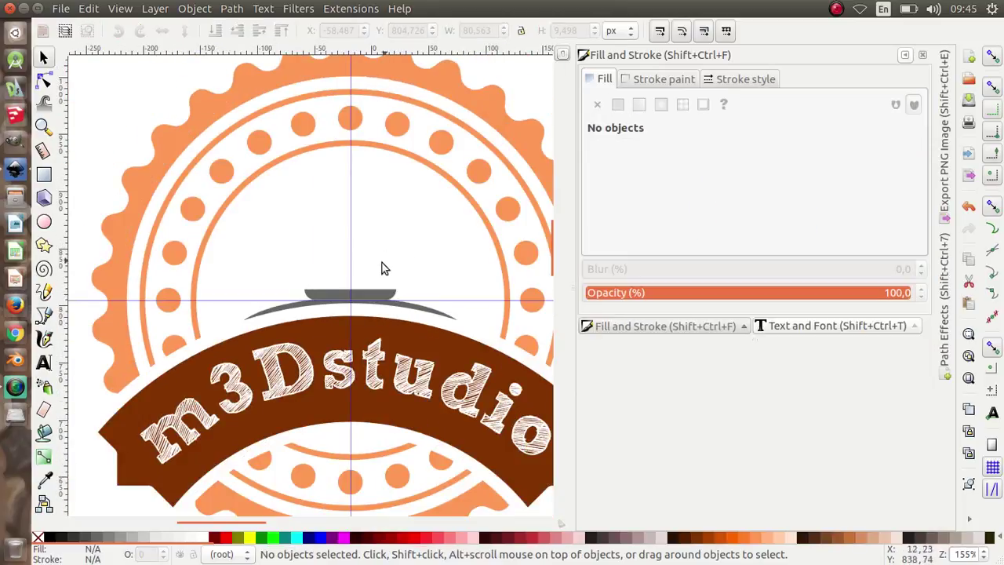
- Draw a grey rectangle above the cut bar and centre it on the vertical guide
{"action": "left_click", "coordinate": [45, 178]}
{"action": "scroll", "coordinate": [356, 251], "scroll_direction": "up", "scroll_amount": 1, "text": "ctrl"}
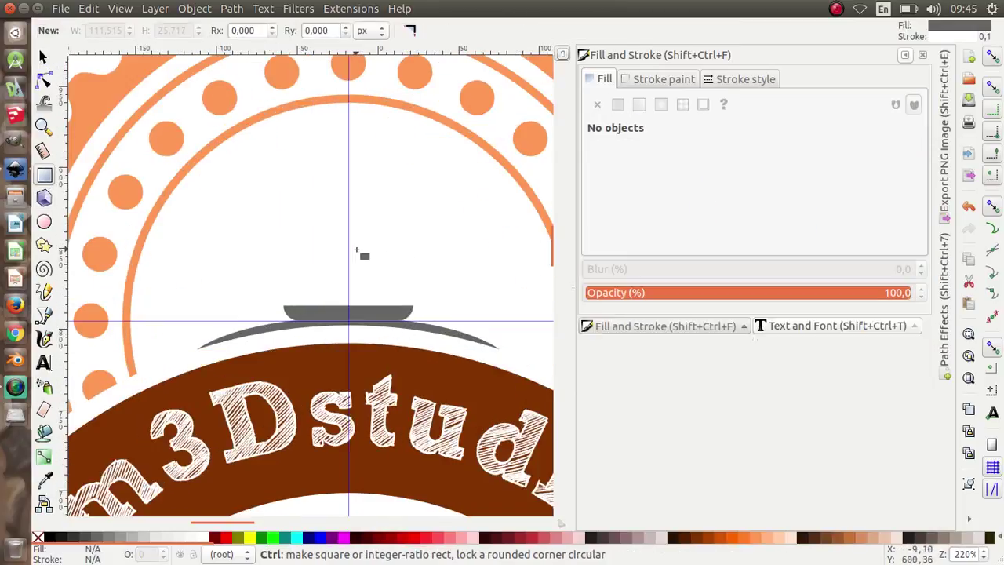
{"action": "left_click_drag", "start_coordinate": [393, 294], "coordinate": [294, 203]}
{"action": "left_click", "coordinate": [44, 58]}
{"action": "mouse_move", "coordinate": [317, 255]}
{"action": "left_mouse_down"}
{"action": "mouse_move", "coordinate": [328, 259]}
{"action": "mouse_move", "coordinate": [332, 235]}
{"action": "left_mouse_up"}
{"action": "scroll", "coordinate": [333, 260], "scroll_direction": "up", "scroll_amount": 2}
- Stretch the rectangle upward to about 64 px high and round its corners with a radius of about 17 px
{"action": "left_click", "coordinate": [44, 81]}
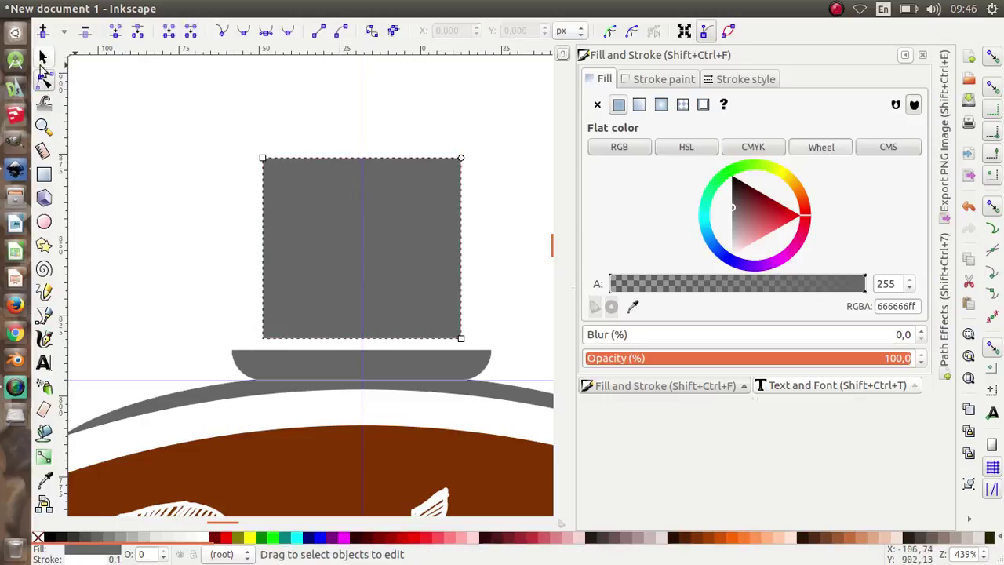
{"action": "left_click", "coordinate": [43, 61]}
{"action": "left_click_drag", "start_coordinate": [363, 154], "coordinate": [365, 127]}
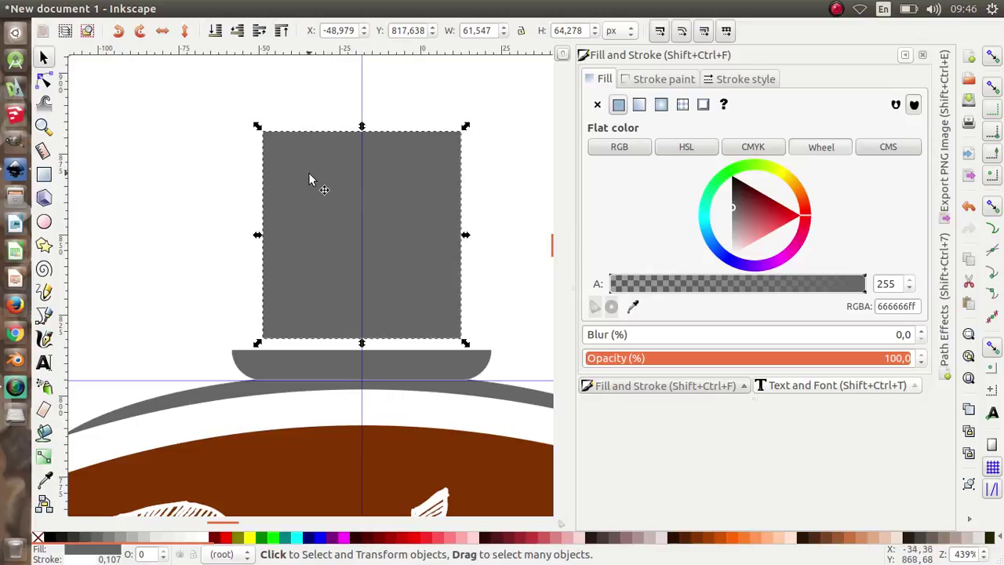
{"action": "left_click", "coordinate": [45, 83]}
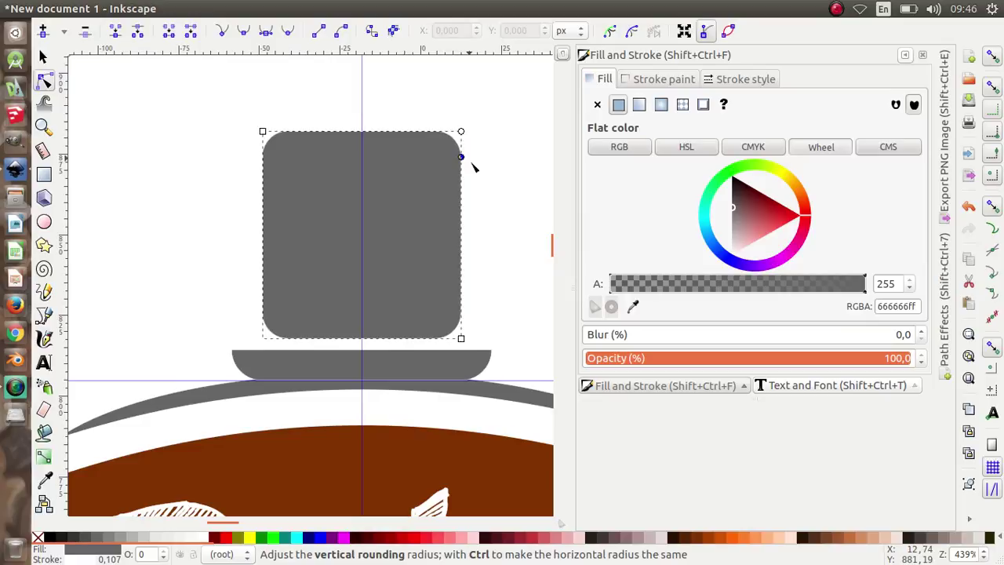
{"action": "left_click_drag", "start_coordinate": [482, 181], "coordinate": [484, 185]}
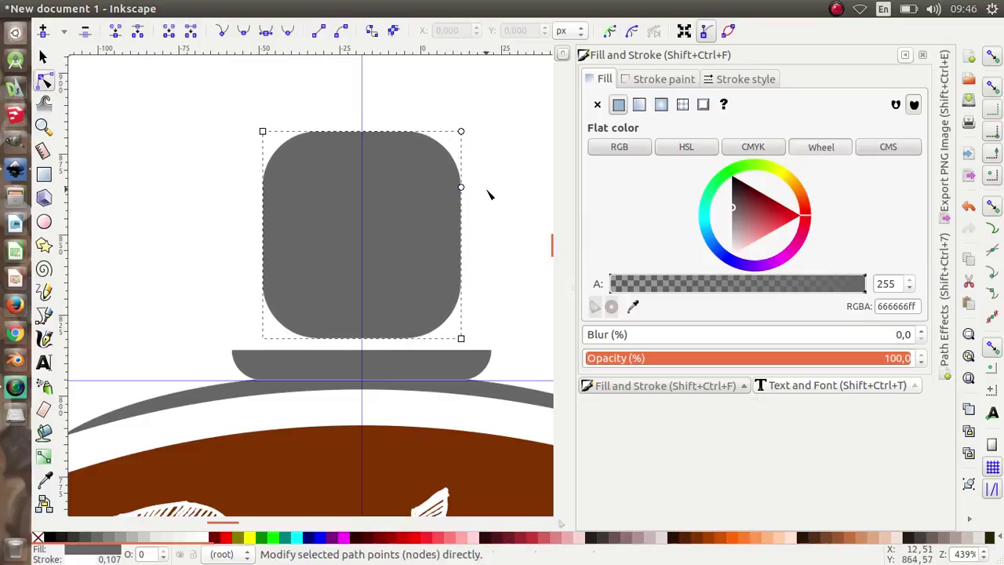
- Draw a wide rounded bar about 108 by 26 px and centre it over the upper part of the rounded rectangle
{"action": "left_click", "coordinate": [44, 175]}
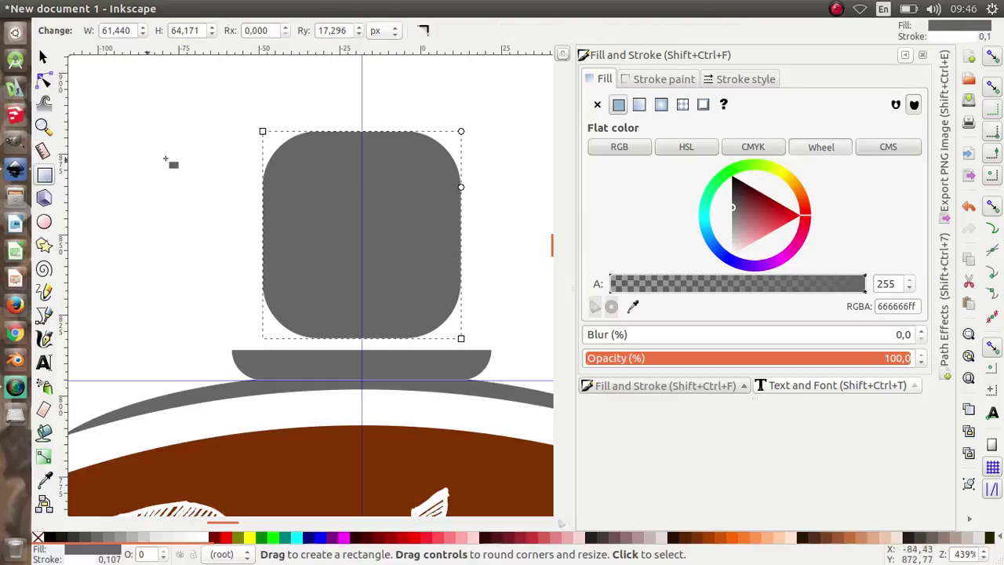
{"action": "left_click_drag", "start_coordinate": [180, 176], "coordinate": [529, 92]}
{"action": "left_click", "coordinate": [45, 60]}
{"action": "left_click_drag", "start_coordinate": [232, 126], "coordinate": [238, 132]}
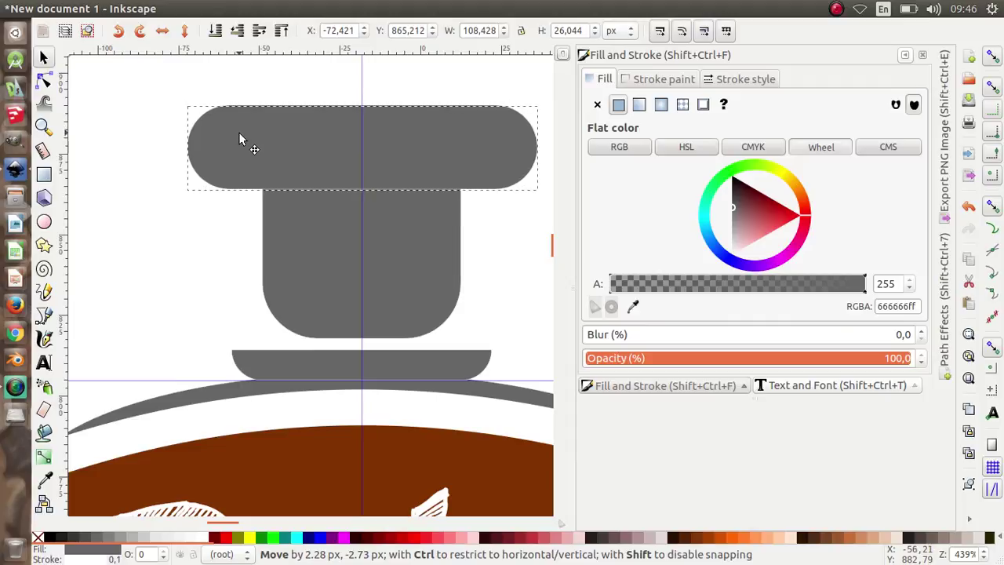
- Subtract the wide bar from the rounded rectangle with Difference, leaving a flat-topped cup body
{"action": "left_click", "coordinate": [368, 247], "text": "shift"}
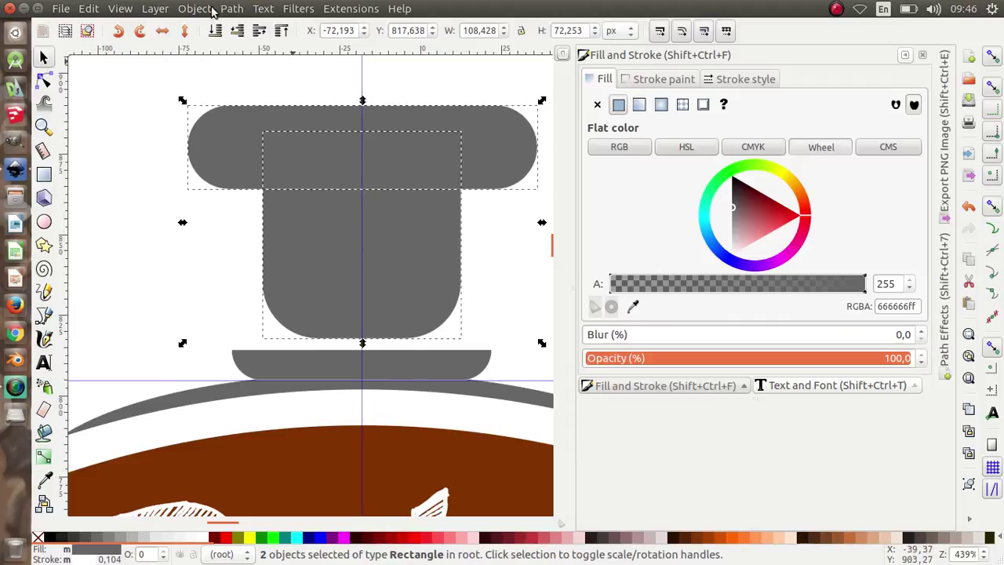
{"action": "left_click", "coordinate": [231, 9]}
{"action": "left_click", "coordinate": [262, 118]}
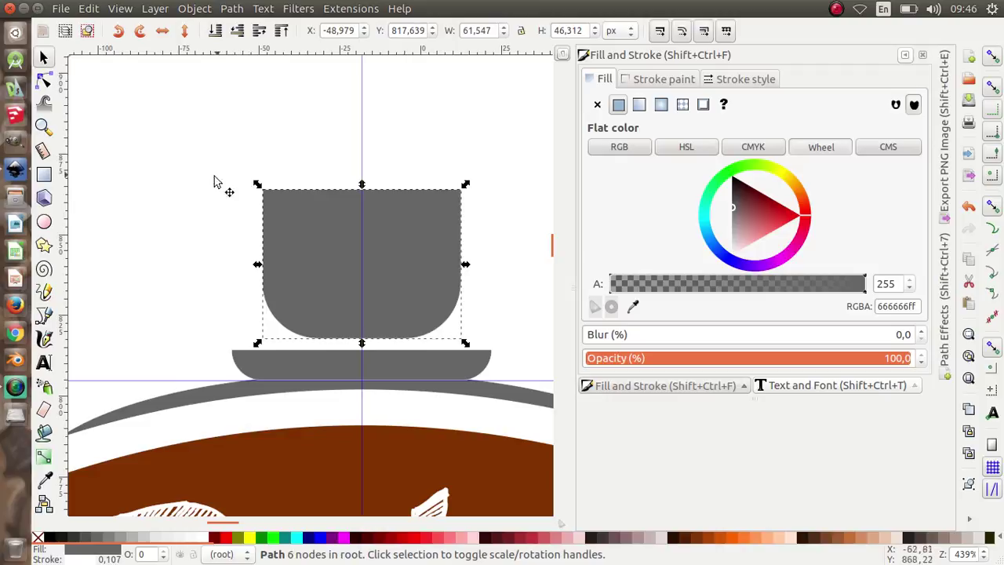
- Draw a square about 23 px wide above the cup body and reduce its corner rounding to a soft rounded square
{"action": "left_click", "coordinate": [44, 176]}
{"action": "left_click_drag", "start_coordinate": [293, 111], "coordinate": [366, 184]}
{"action": "scroll", "coordinate": [365, 177], "scroll_direction": "up", "scroll_amount": 1}
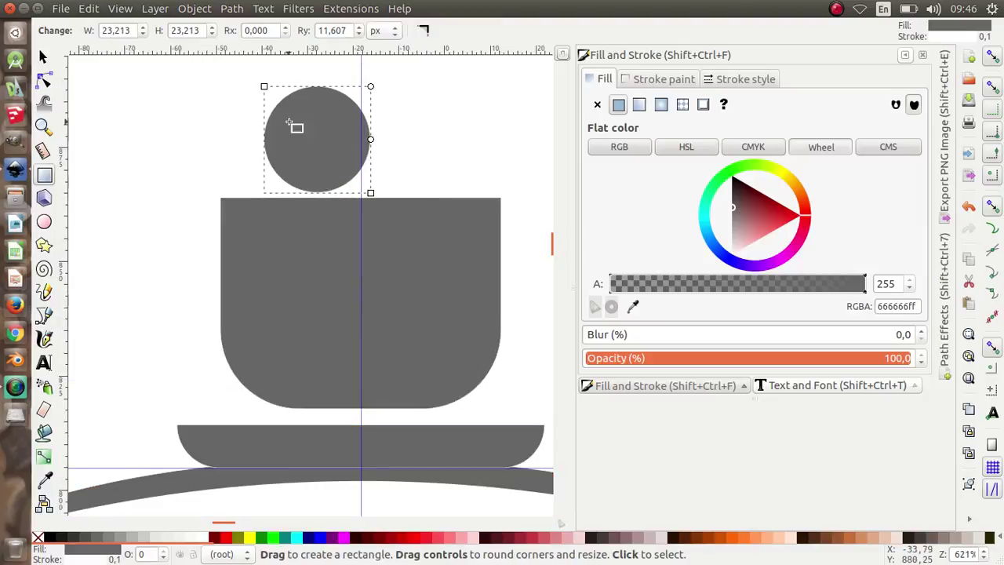
{"action": "mouse_move", "coordinate": [369, 139]}
{"action": "left_mouse_down"}
{"action": "mouse_move", "coordinate": [371, 124]}
{"action": "mouse_move", "coordinate": [361, 123]}
{"action": "left_mouse_up"}
{"action": "left_click", "coordinate": [42, 59]}
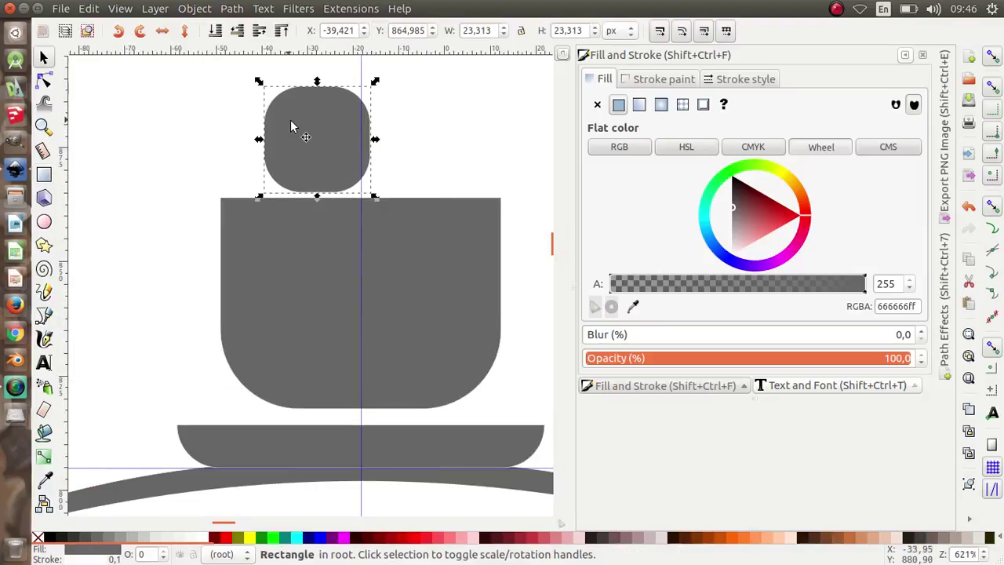
- Duplicate the rounded square, fill the copy with light grey b3b3b3 and shrink it about its centre to about 15.4 px
{"action": "right_click", "coordinate": [298, 127]}
{"action": "left_click", "coordinate": [314, 227]}
{"action": "left_click", "coordinate": [120, 538]}
{"action": "mouse_move", "coordinate": [374, 83]}
{"action": "left_mouse_down"}
{"action": "mouse_move", "coordinate": [354, 86]}
{"action": "mouse_move", "coordinate": [378, 92]}
{"action": "left_mouse_up"}
{"action": "scroll", "coordinate": [347, 99], "scroll_direction": "up", "scroll_amount": 3}
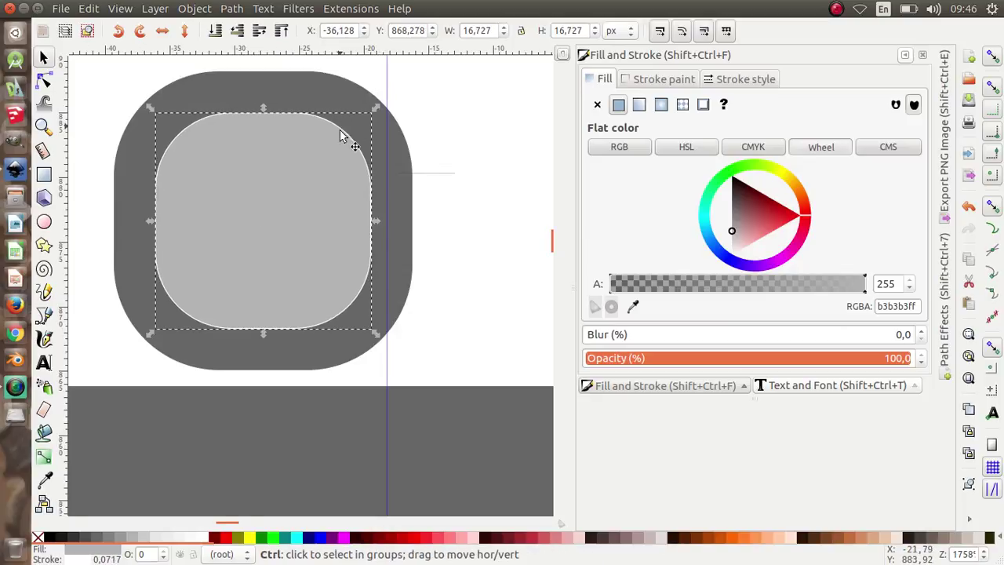
{"action": "scroll", "coordinate": [342, 130], "scroll_direction": "down", "scroll_amount": 3}
{"action": "left_click_drag", "start_coordinate": [352, 128], "coordinate": [351, 129]}
- Draw a light grey rectangle about 25 by 47 px covering the left half of the two rounded squares
{"action": "left_click", "coordinate": [46, 174]}
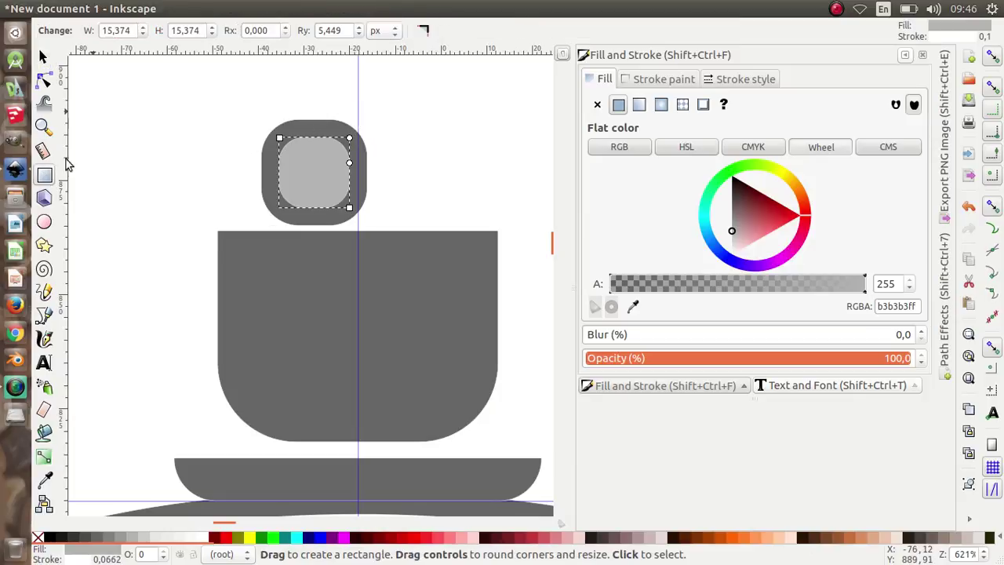
{"action": "left_click_drag", "start_coordinate": [194, 83], "coordinate": [310, 296]}
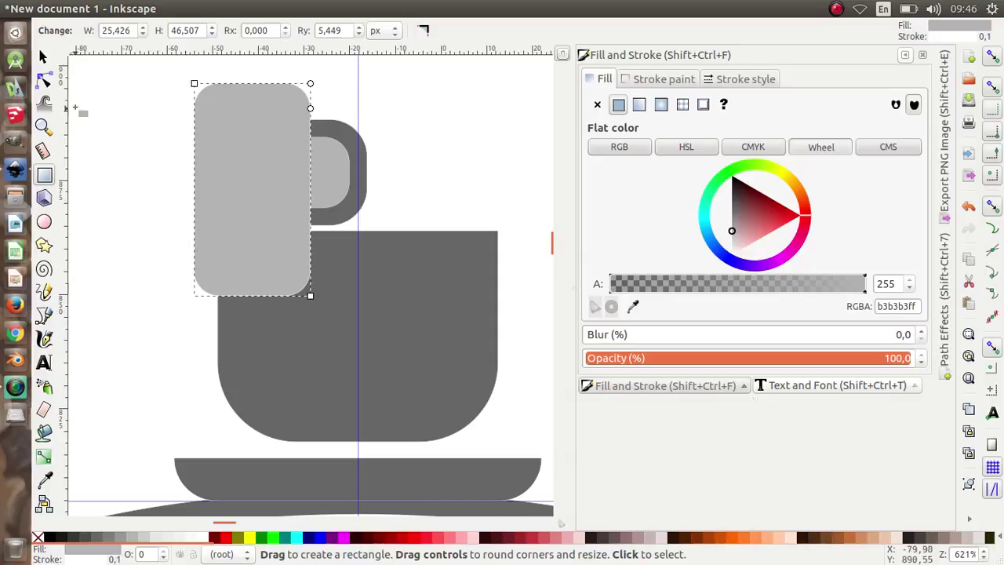
{"action": "left_click", "coordinate": [43, 58]}
- Subtract the small light square from the dark rounded square with Difference to form a ring
{"action": "scroll", "coordinate": [300, 164], "scroll_direction": "up", "scroll_amount": 1}
{"action": "left_click", "coordinate": [336, 171]}
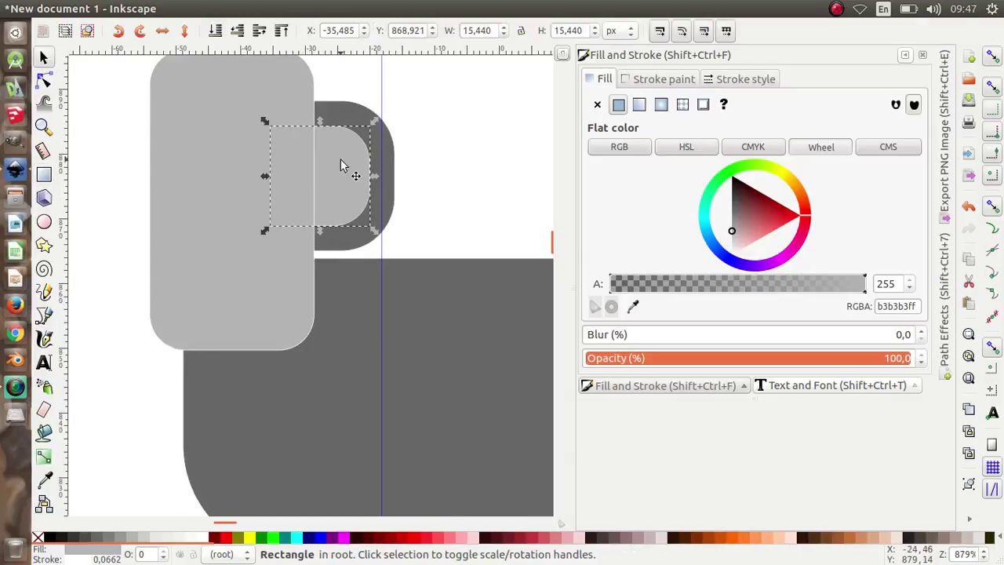
{"action": "left_click", "coordinate": [348, 118], "text": "shift"}
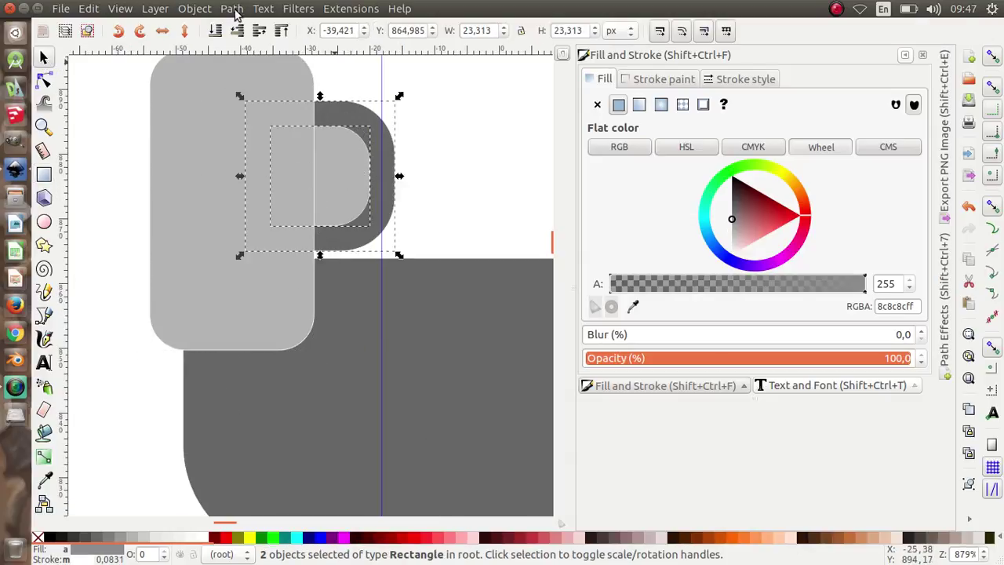
{"action": "left_click", "coordinate": [232, 8]}
{"action": "left_click", "coordinate": [263, 120]}
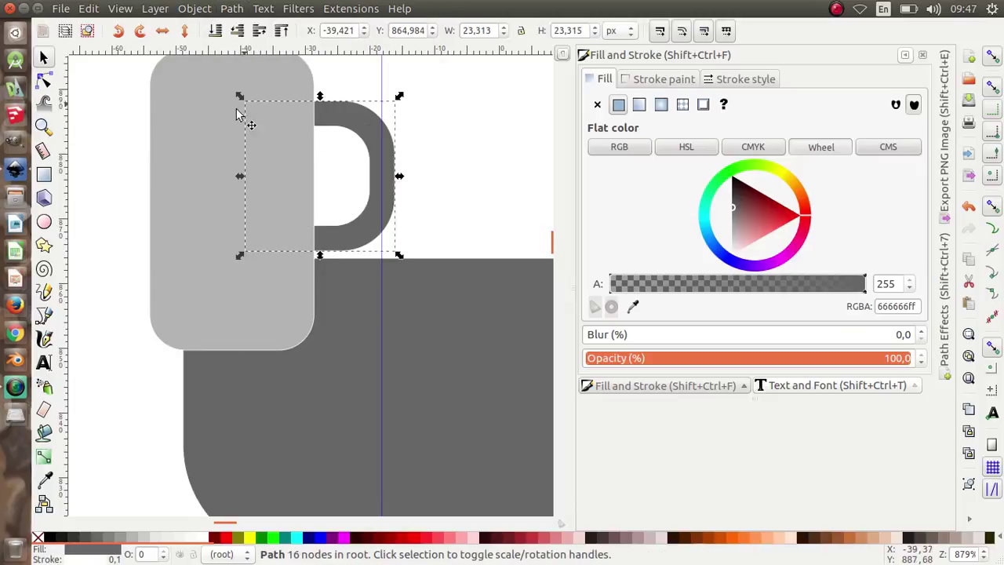
- Subtract the tall light rectangle from the ring with Difference, keeping only the right half as a cup handle
{"action": "left_click", "coordinate": [183, 174], "text": "shift"}
{"action": "left_click", "coordinate": [195, 8]}
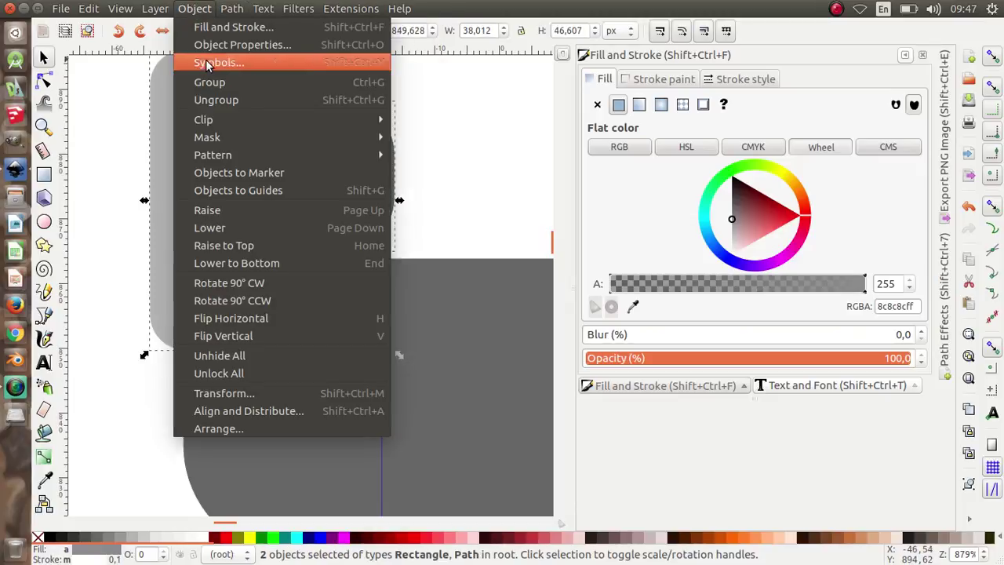
{"action": "mouse_move", "coordinate": [232, 9]}
{"action": "left_click", "coordinate": [243, 118]}
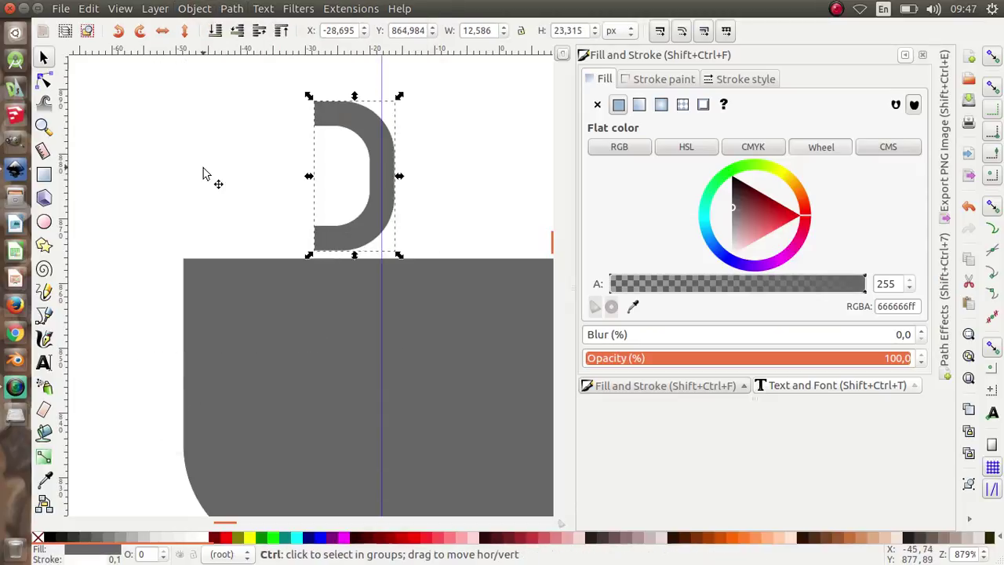
- Move the handle against the cup body's right edge, at about X 11.9 and Y 837 px
{"action": "scroll", "coordinate": [202, 173], "scroll_direction": "down", "scroll_amount": 2, "text": "ctrl"}
{"action": "left_click_drag", "start_coordinate": [268, 148], "coordinate": [389, 217]}
{"action": "scroll", "coordinate": [395, 255], "scroll_direction": "up", "scroll_amount": 2, "text": "ctrl"}
{"action": "scroll", "coordinate": [403, 210], "scroll_direction": "up", "scroll_amount": 3, "text": "ctrl"}
{"action": "scroll", "coordinate": [389, 212], "scroll_direction": "down", "scroll_amount": 4, "text": "ctrl"}
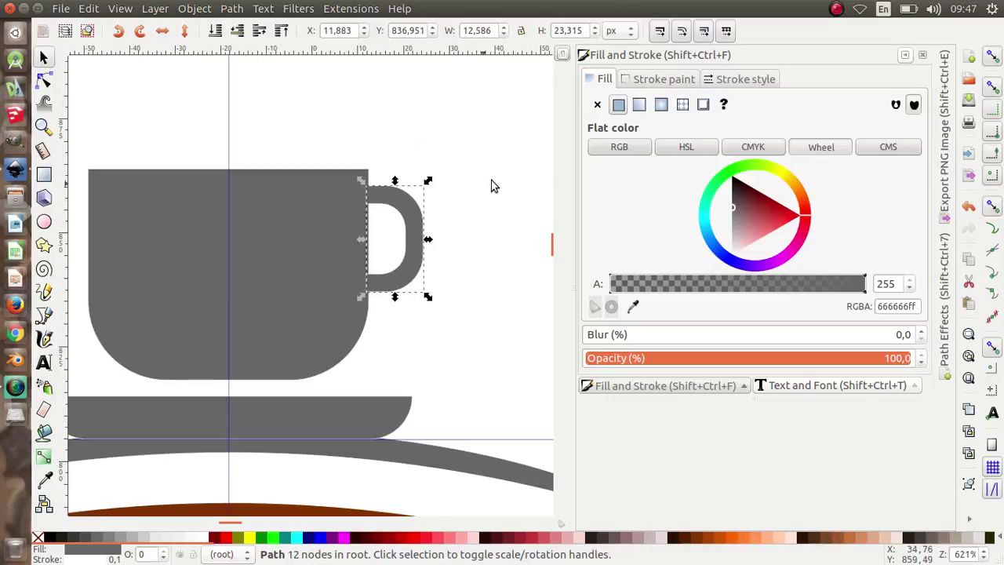
{"action": "scroll", "coordinate": [492, 173], "scroll_direction": "down", "scroll_amount": 1, "text": "ctrl"}
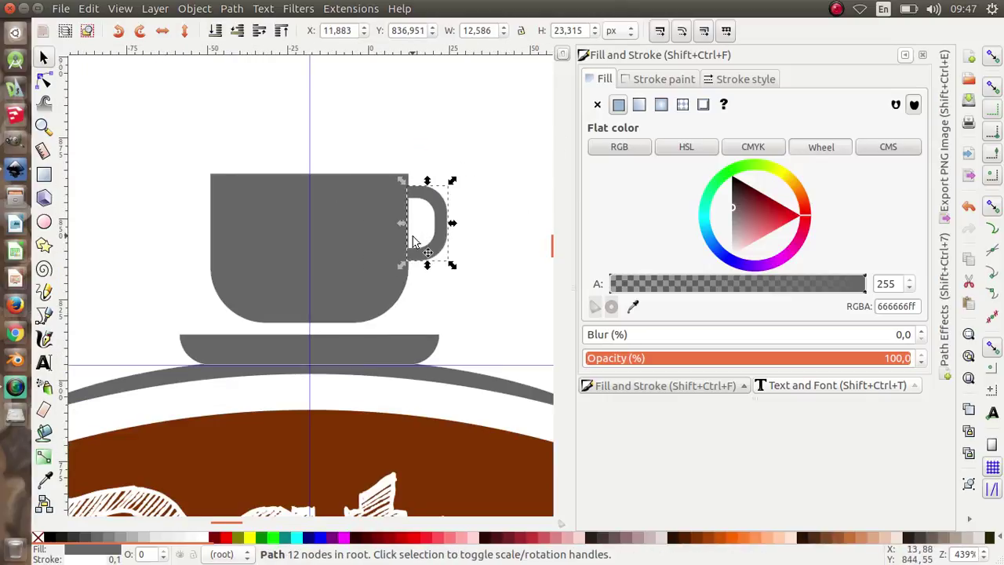
- Remove the stroke from both the handle and the cup body
{"action": "left_click", "coordinate": [362, 237], "text": "shift"}
{"action": "left_click", "coordinate": [667, 80]}
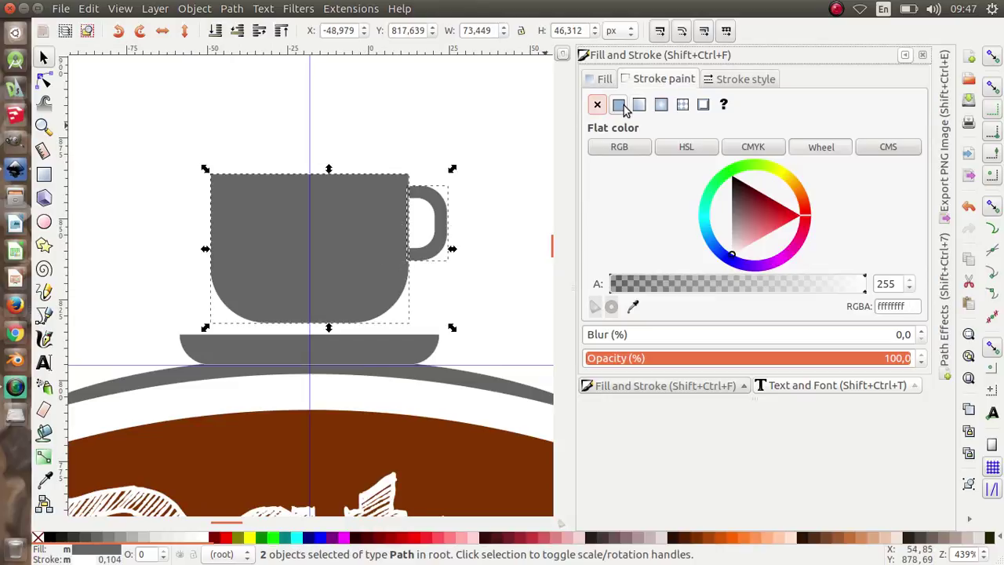
{"action": "left_click", "coordinate": [597, 106]}
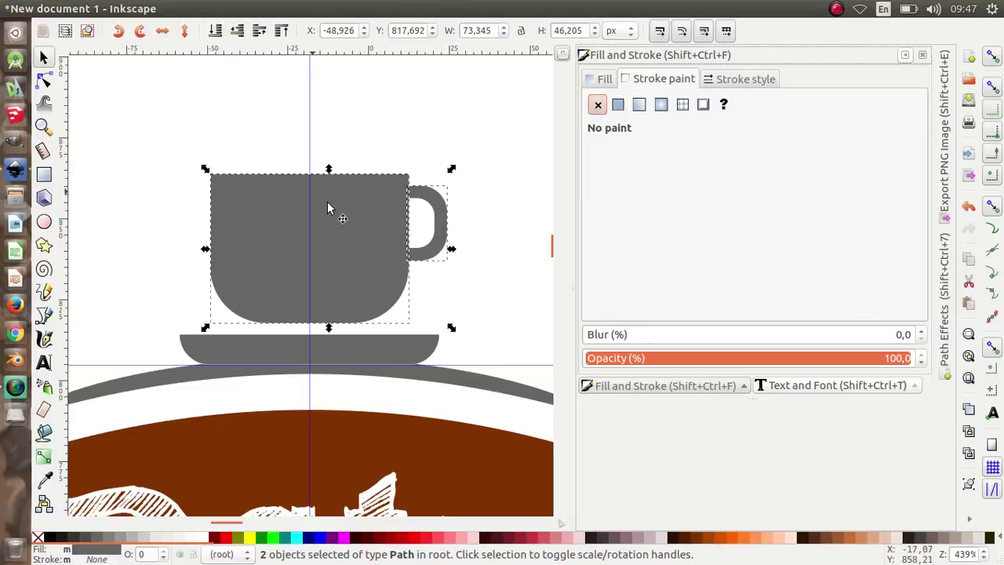
{"action": "left_click", "coordinate": [233, 9]}
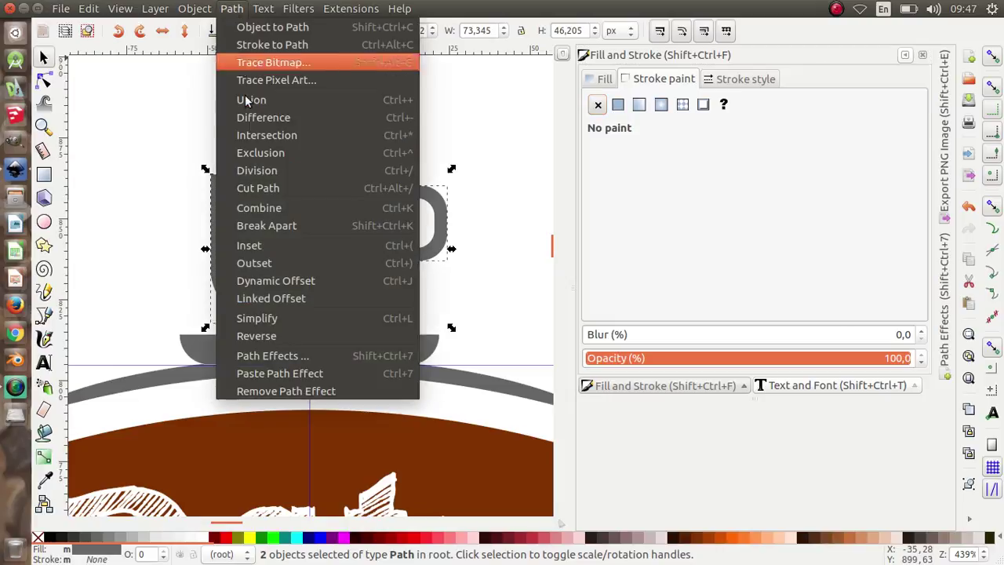
{"action": "left_click", "coordinate": [447, 98]}
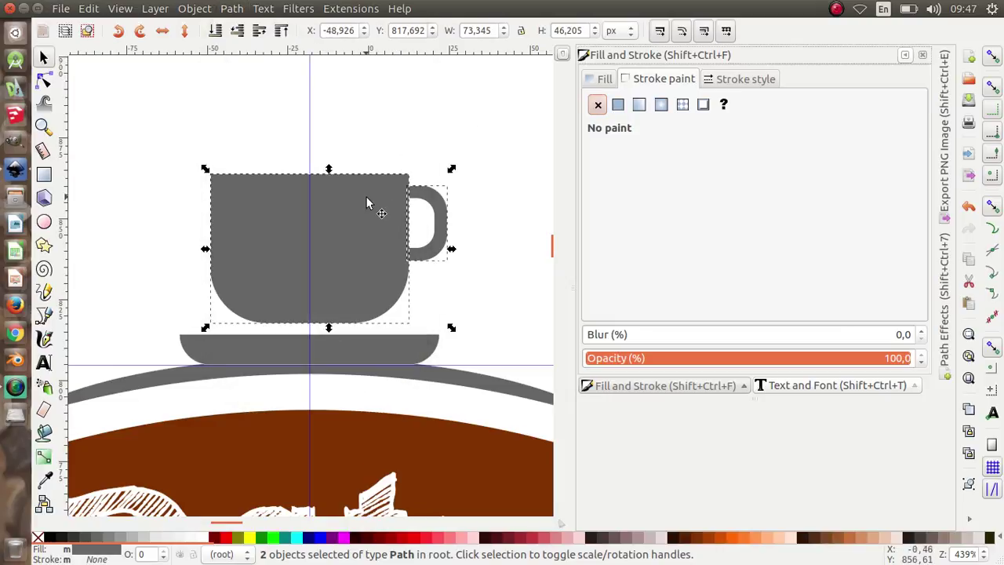
{"action": "left_click", "coordinate": [400, 120]}
- Duplicate the cup body, fill the copy with a lighter grey and offset it up and right to about X -45.1, Y 820.8 px
{"action": "left_click", "coordinate": [352, 226]}
{"action": "right_click", "coordinate": [352, 233]}
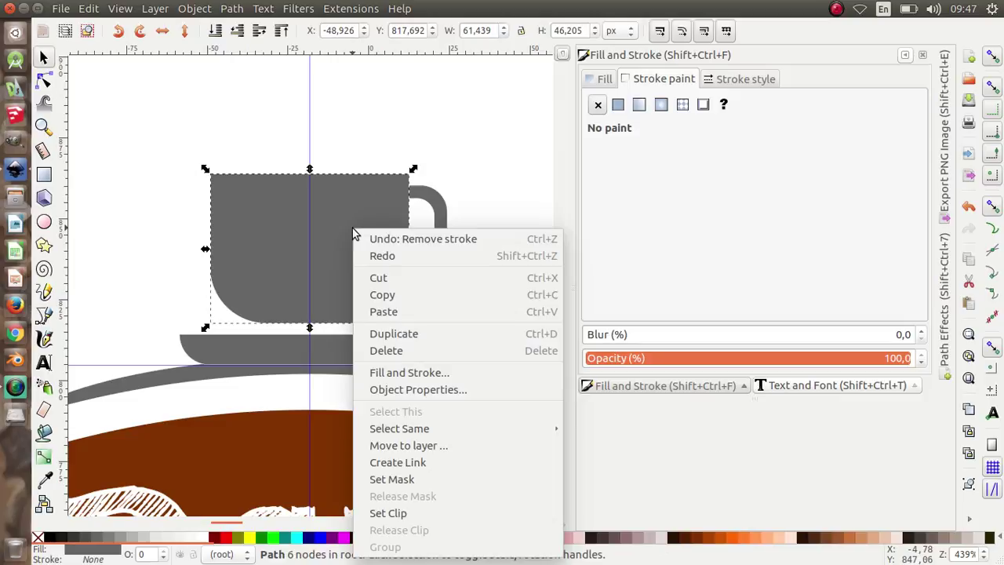
{"action": "left_click", "coordinate": [407, 334]}
{"action": "left_click_drag", "start_coordinate": [232, 276], "coordinate": [253, 261]}
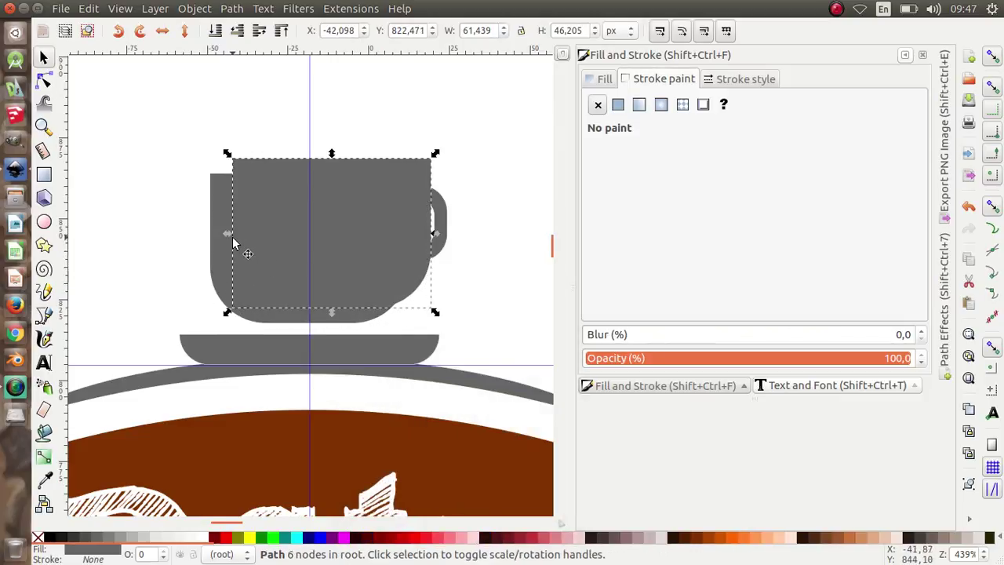
{"action": "left_click", "coordinate": [125, 540]}
{"action": "scroll", "coordinate": [278, 271], "scroll_direction": "up", "scroll_amount": 2}
{"action": "left_click_drag", "start_coordinate": [278, 267], "coordinate": [256, 280]}
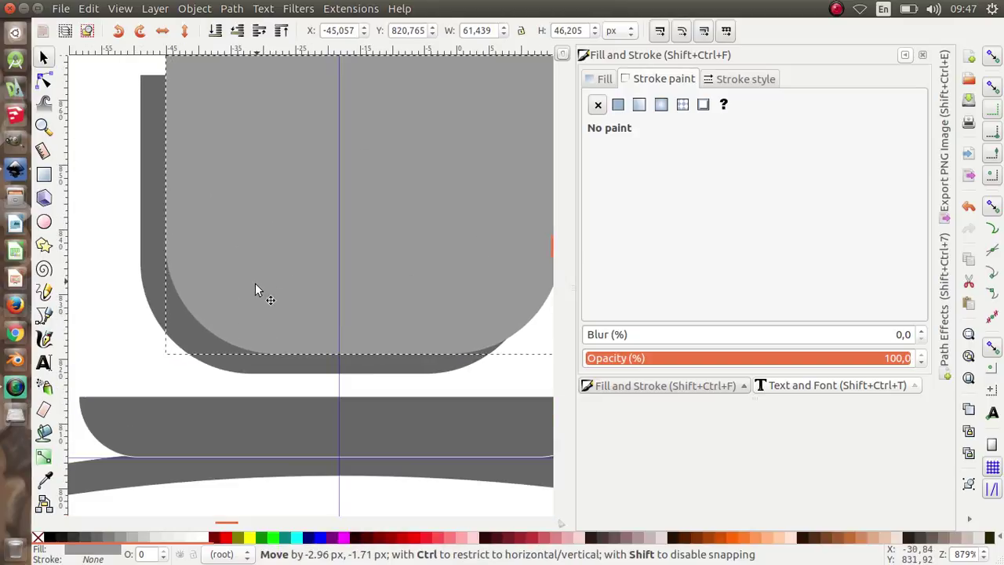
- Duplicate the light grey cup copy, shift the new copy further right and down, and fill it with a medium grey
{"action": "scroll", "coordinate": [254, 317], "scroll_direction": "down", "scroll_amount": 2}
{"action": "scroll", "coordinate": [248, 264], "scroll_direction": "up", "scroll_amount": 1}
{"action": "right_click", "coordinate": [249, 264]}
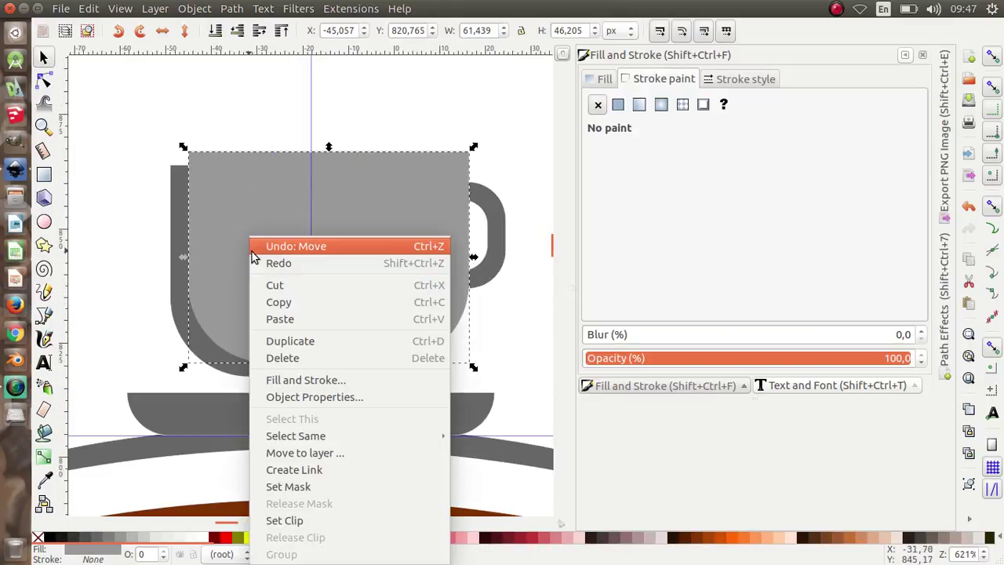
{"action": "left_click", "coordinate": [271, 336]}
{"action": "left_click_drag", "start_coordinate": [271, 323], "coordinate": [294, 310]}
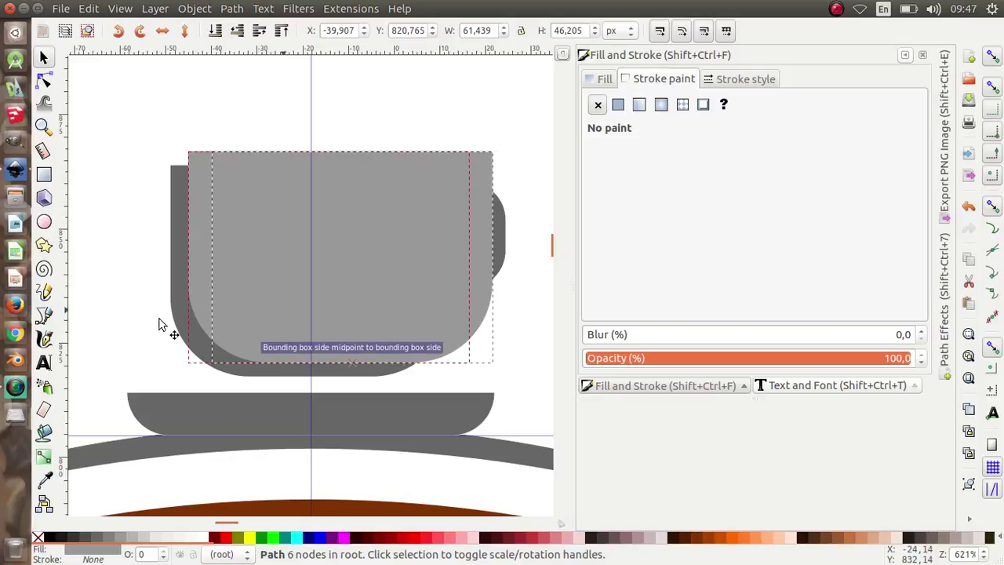
{"action": "left_click", "coordinate": [109, 538]}
{"action": "left_click_drag", "start_coordinate": [288, 216], "coordinate": [292, 237]}
- Stretch the medium grey copy to about 49.3 px high and move it to about X -39.7, Y 819.7 px
{"action": "left_click_drag", "start_coordinate": [353, 164], "coordinate": [359, 149]}
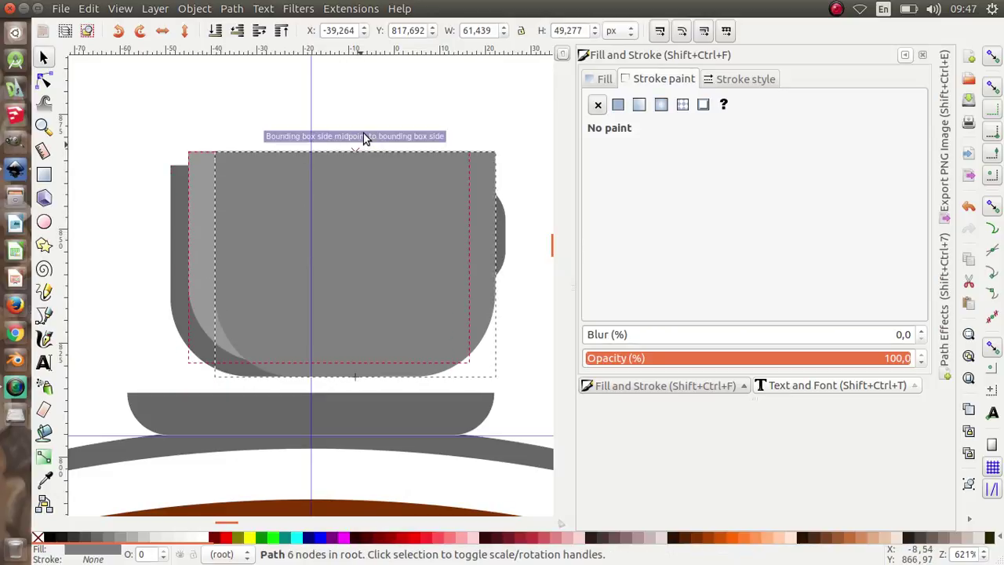
{"action": "left_click_drag", "start_coordinate": [275, 235], "coordinate": [280, 201]}
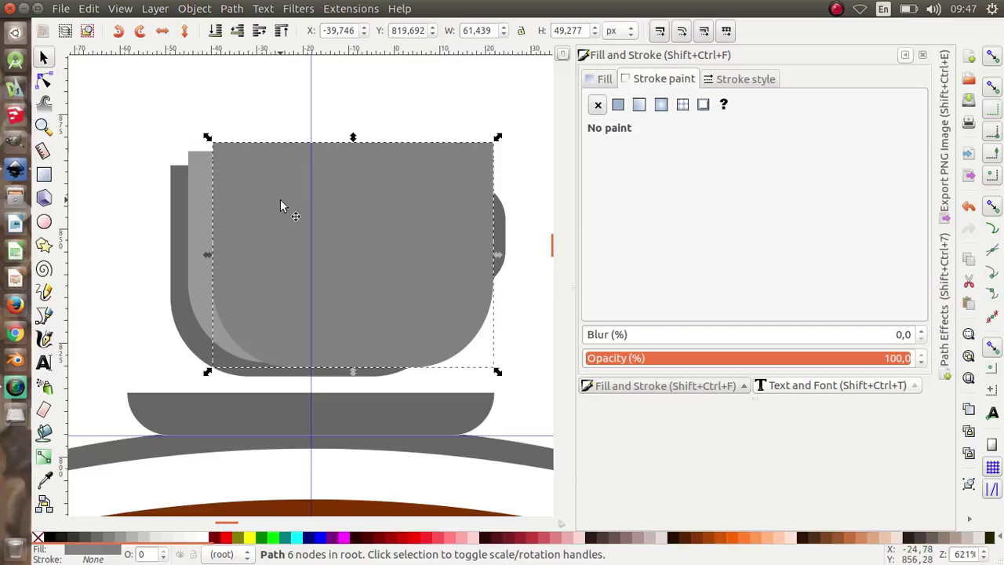
{"action": "key", "text": "Left"}
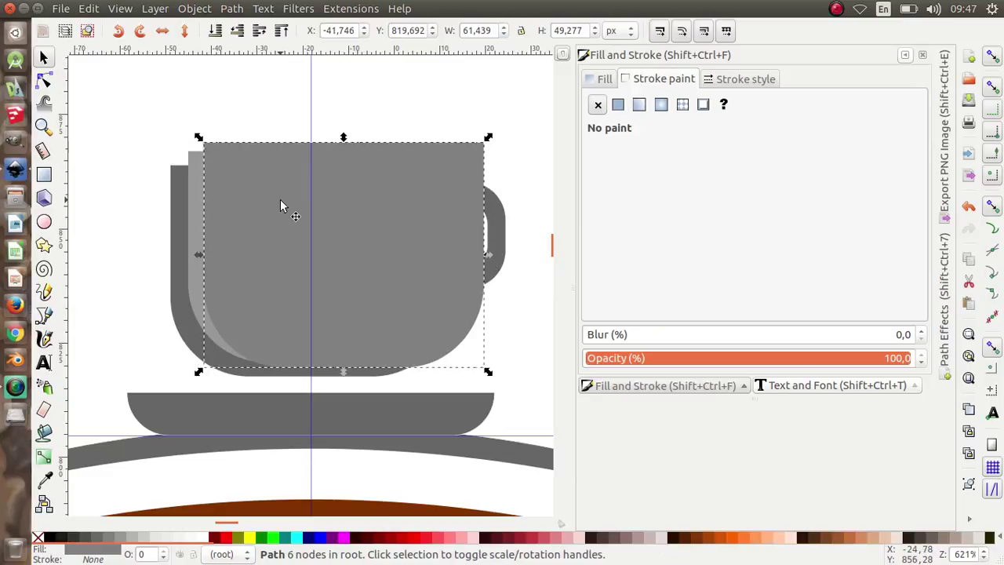
{"action": "key", "text": "Right"}
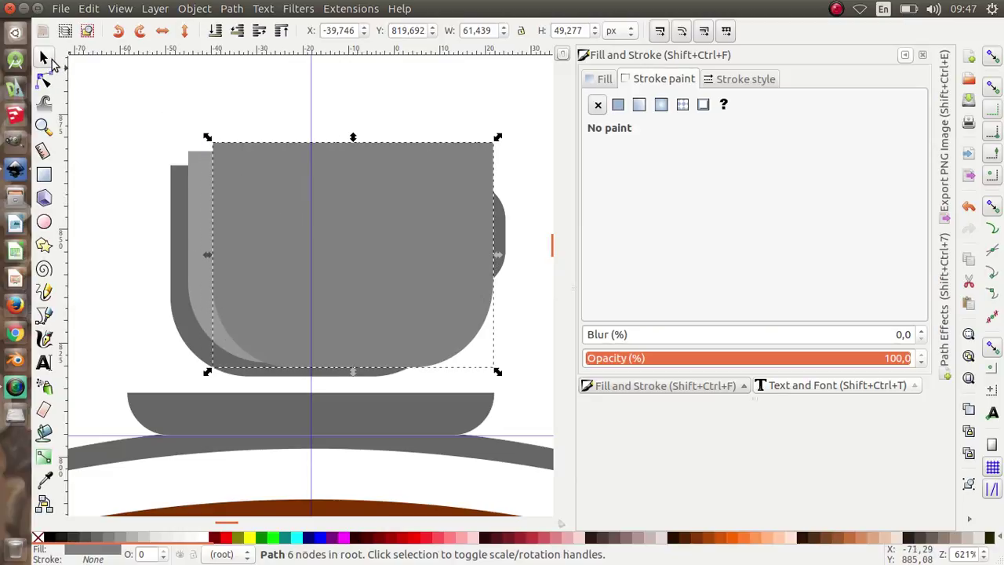
- Subtract the medium grey copy from the light grey one with Difference to form a curved highlight strip on the cup
{"action": "left_click", "coordinate": [197, 184], "text": "shift"}
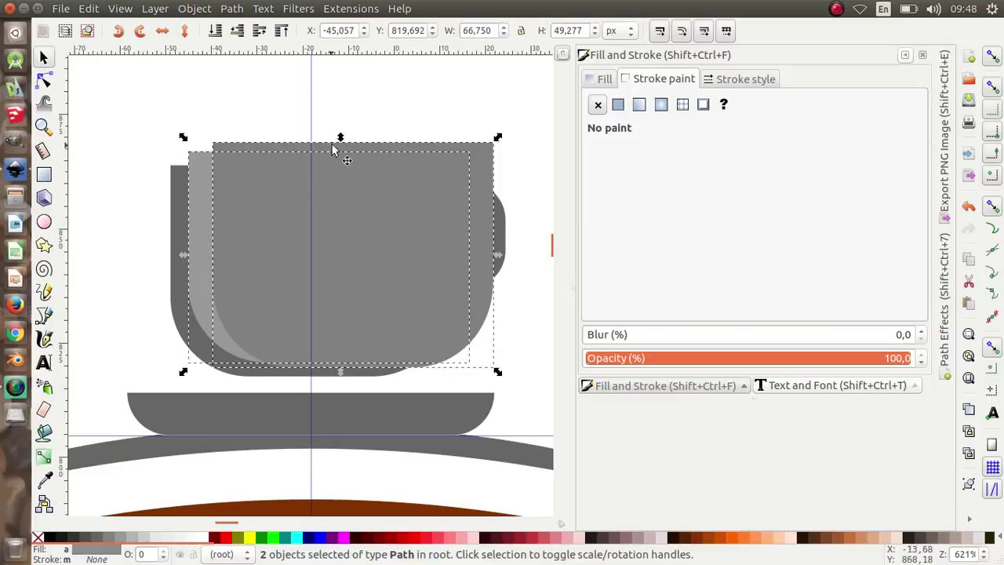
{"action": "left_click", "coordinate": [236, 9]}
{"action": "left_click", "coordinate": [272, 120]}
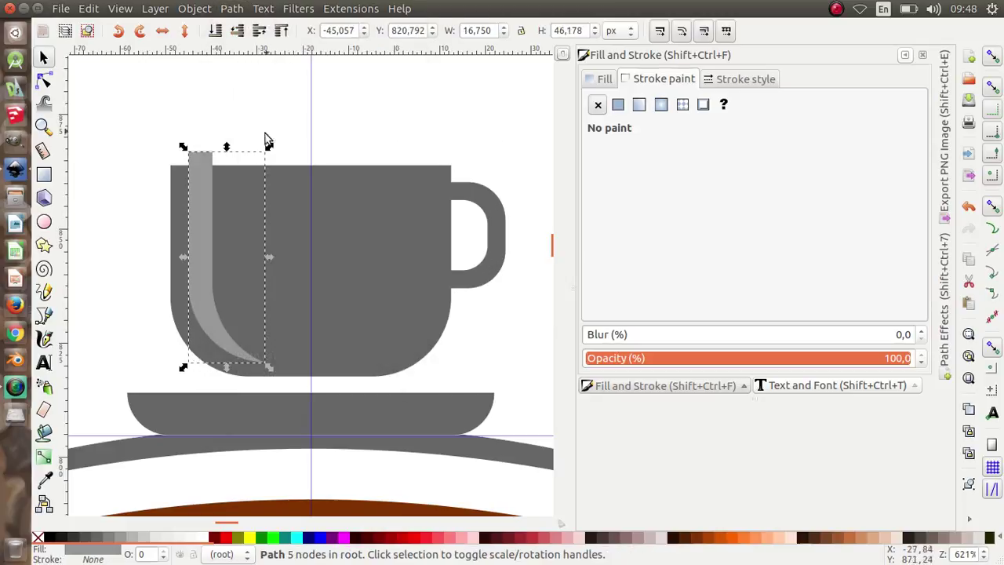
- Cut off the highlight's upper end by subtracting a rectangle about 35.9 by 14 px, and fill the remaining strip white
{"action": "left_click", "coordinate": [44, 176]}
{"action": "left_click_drag", "start_coordinate": [134, 120], "coordinate": [296, 182]}
{"action": "left_click", "coordinate": [43, 58]}
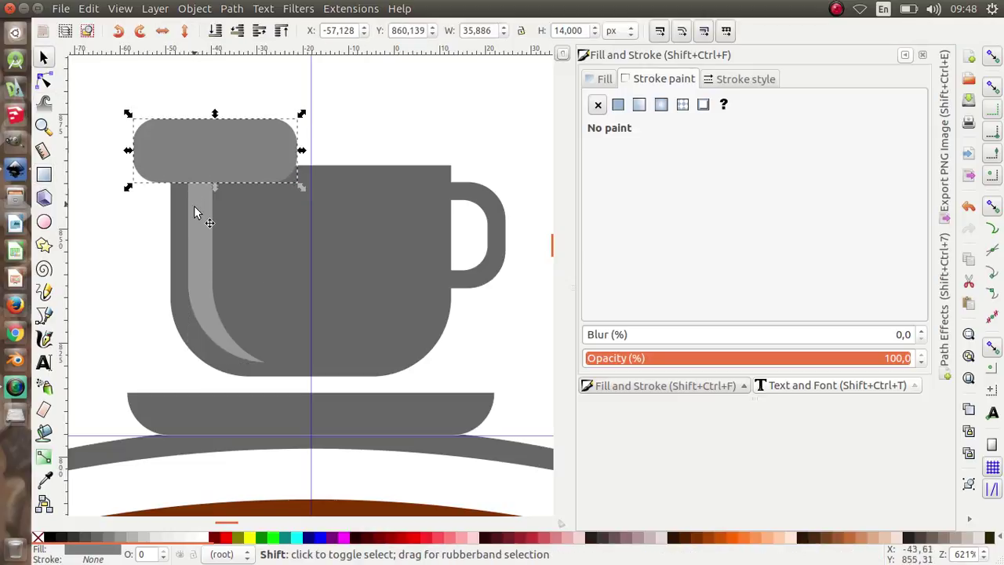
{"action": "left_click", "coordinate": [196, 215], "text": "shift"}
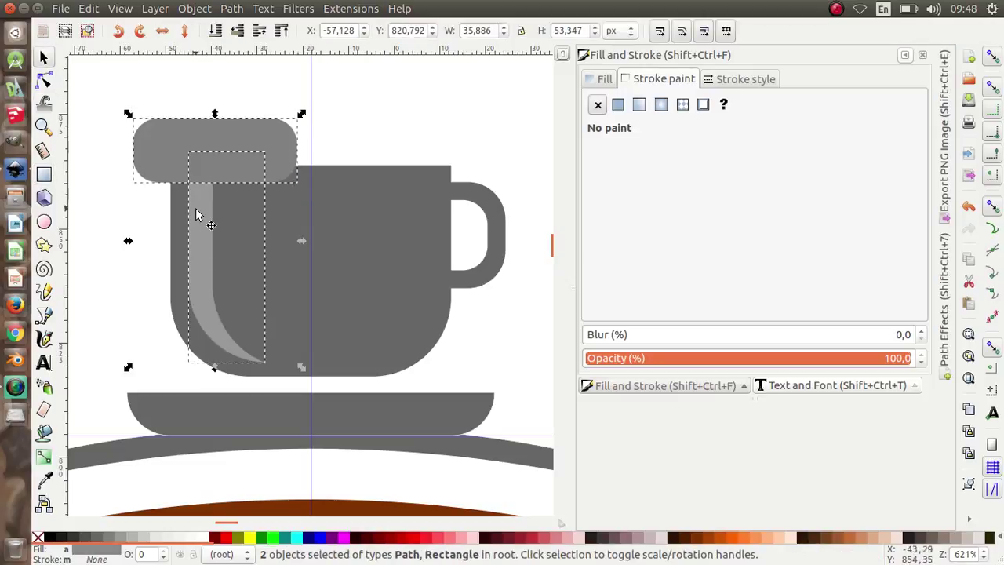
{"action": "left_click", "coordinate": [232, 8]}
{"action": "left_click", "coordinate": [263, 117]}
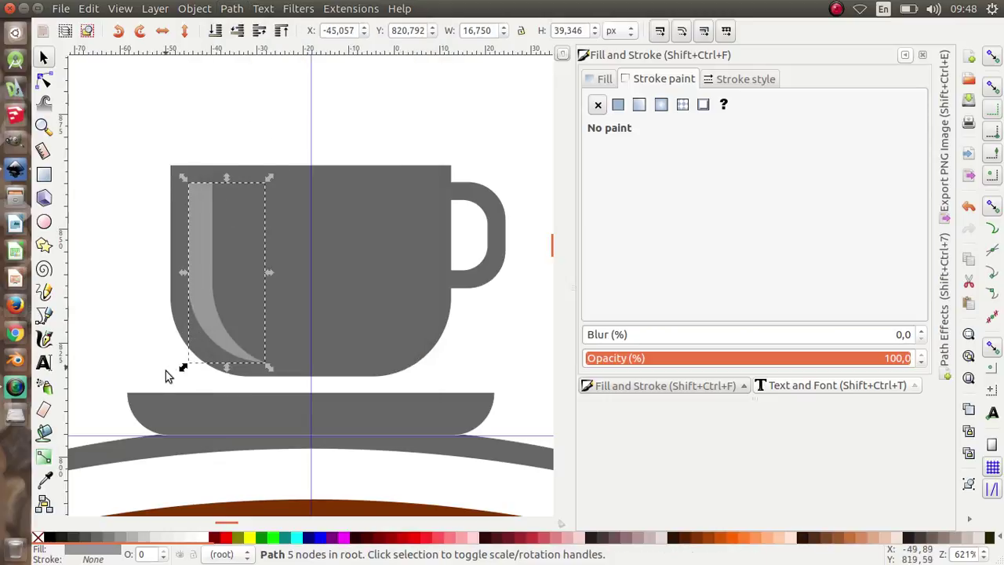
{"action": "left_click", "coordinate": [202, 537]}
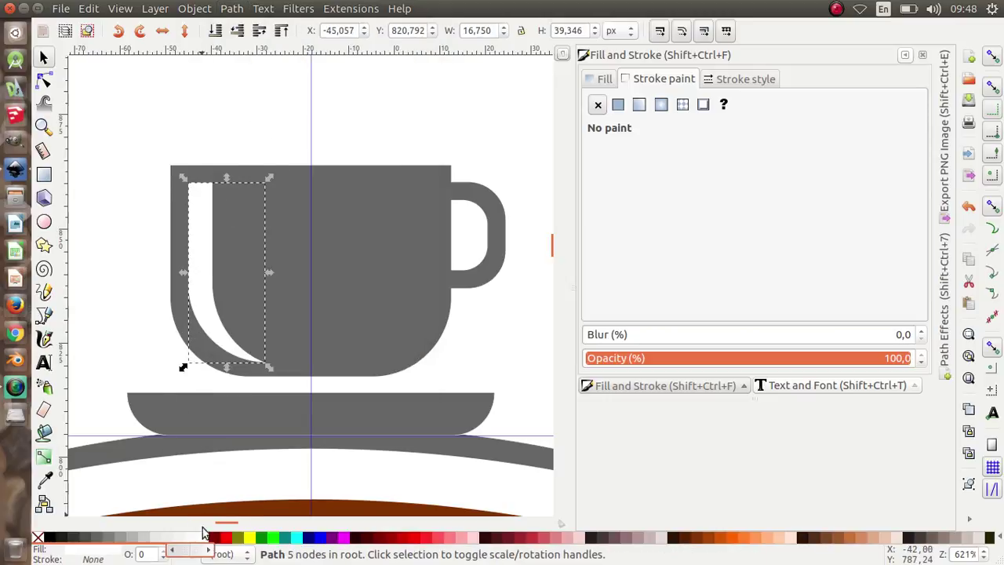
- Duplicate the white highlight, flip the copy horizontally and move it to the cup's right side as a mirror image
{"action": "right_click", "coordinate": [197, 239]}
{"action": "left_click", "coordinate": [270, 338]}
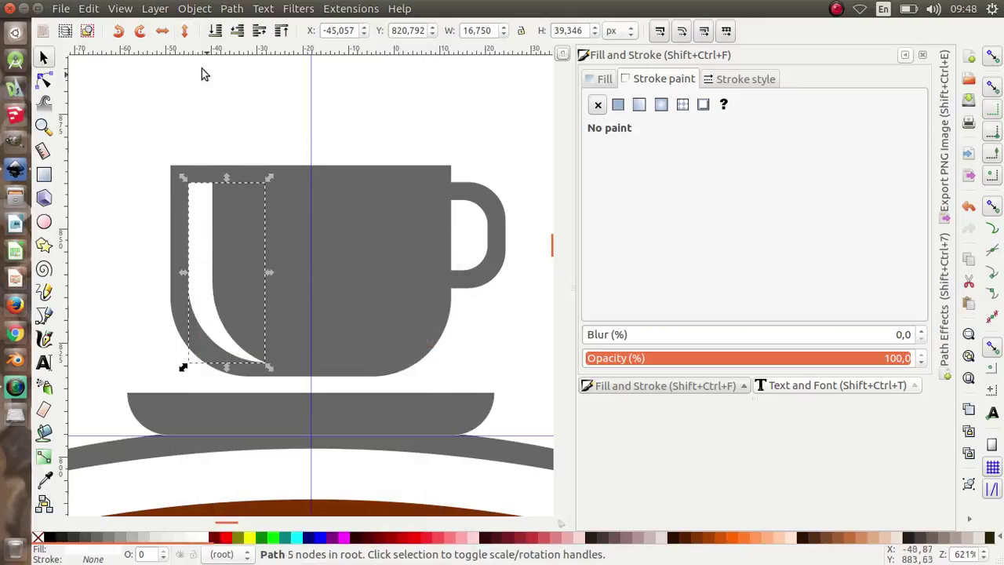
{"action": "left_click", "coordinate": [193, 9]}
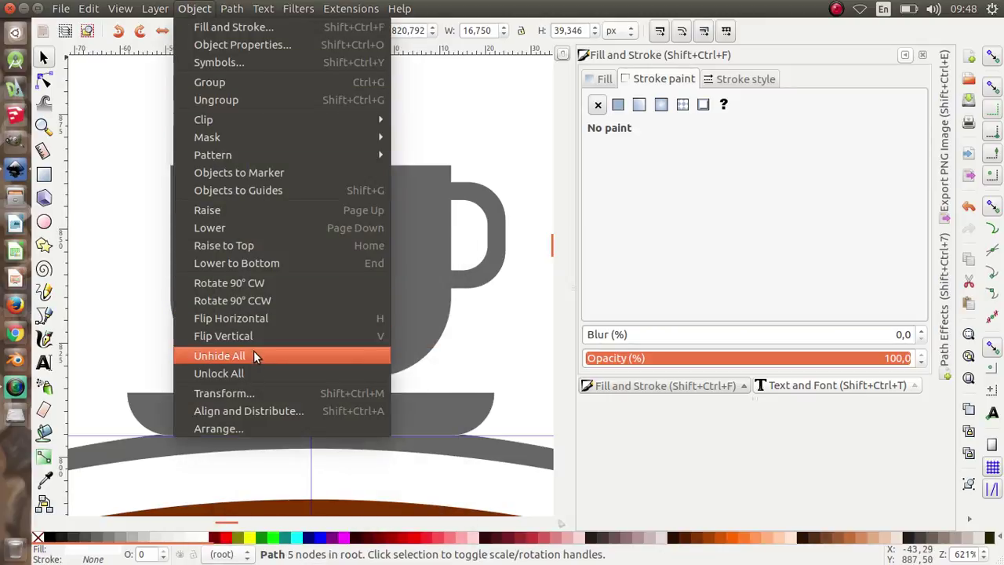
{"action": "left_click", "coordinate": [261, 318]}
{"action": "left_click_drag", "start_coordinate": [267, 281], "coordinate": [423, 271]}
- Combine the cup body and the handle into one path with Union
{"action": "left_click", "coordinate": [448, 218]}
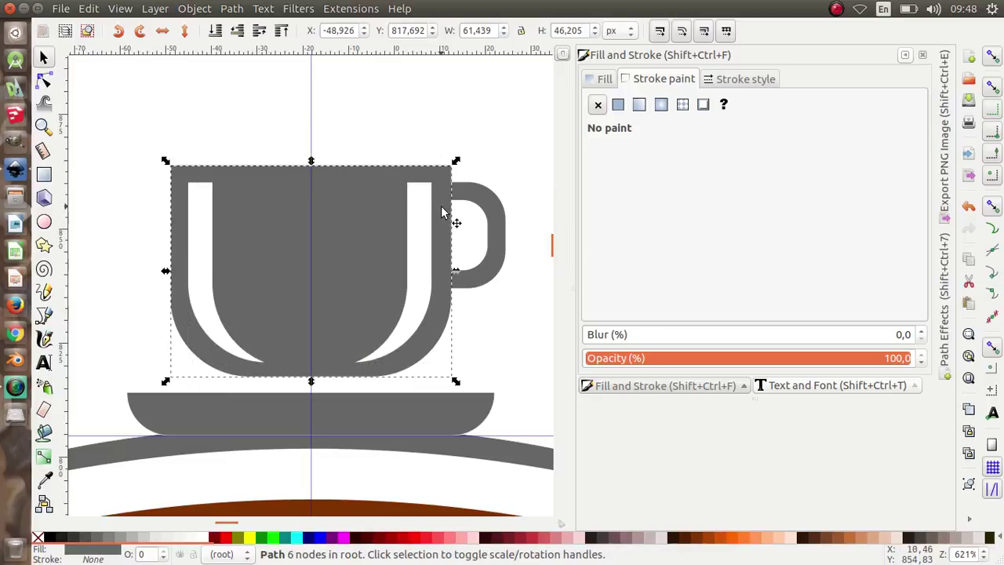
{"action": "left_click", "coordinate": [463, 204], "text": "shift"}
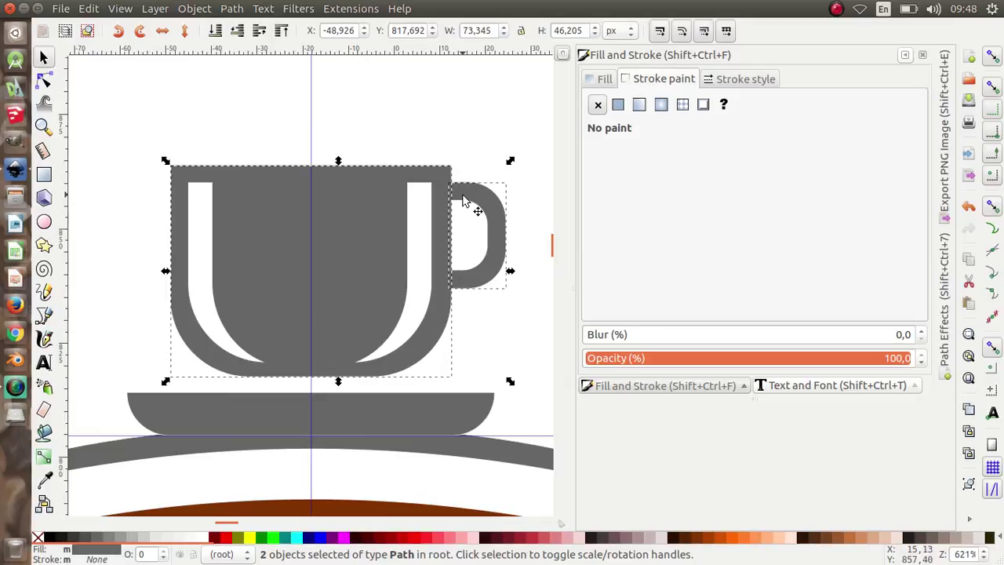
{"action": "left_click", "coordinate": [229, 10]}
{"action": "left_click", "coordinate": [258, 98]}
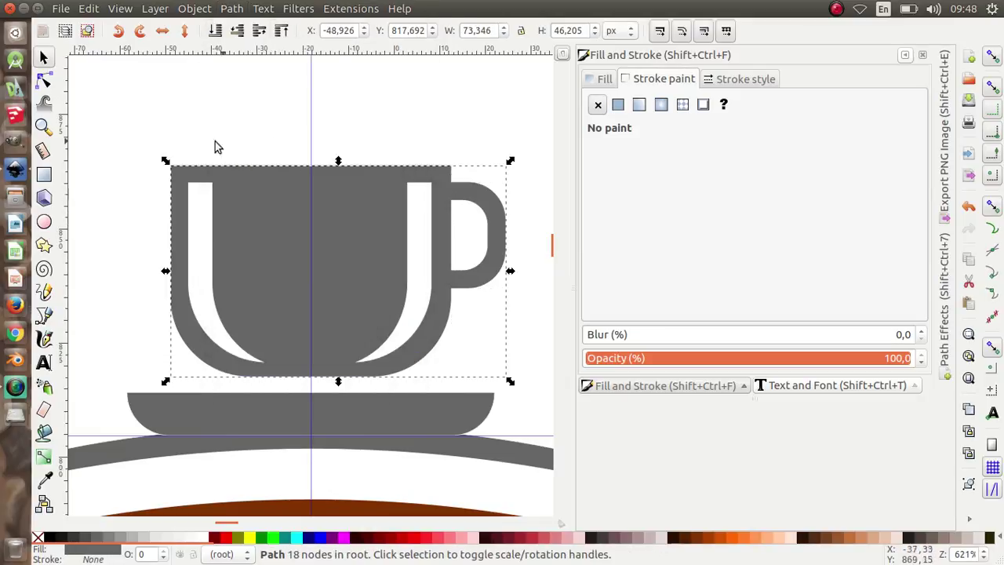
- Group the cup with its two highlights and lower the group towards the saucer, to about Y 816.2 px
{"action": "scroll", "coordinate": [213, 228], "scroll_direction": "down", "scroll_amount": 1, "text": "ctrl"}
{"action": "left_click_drag", "start_coordinate": [157, 150], "coordinate": [497, 347]}
{"action": "right_click", "coordinate": [286, 259]}
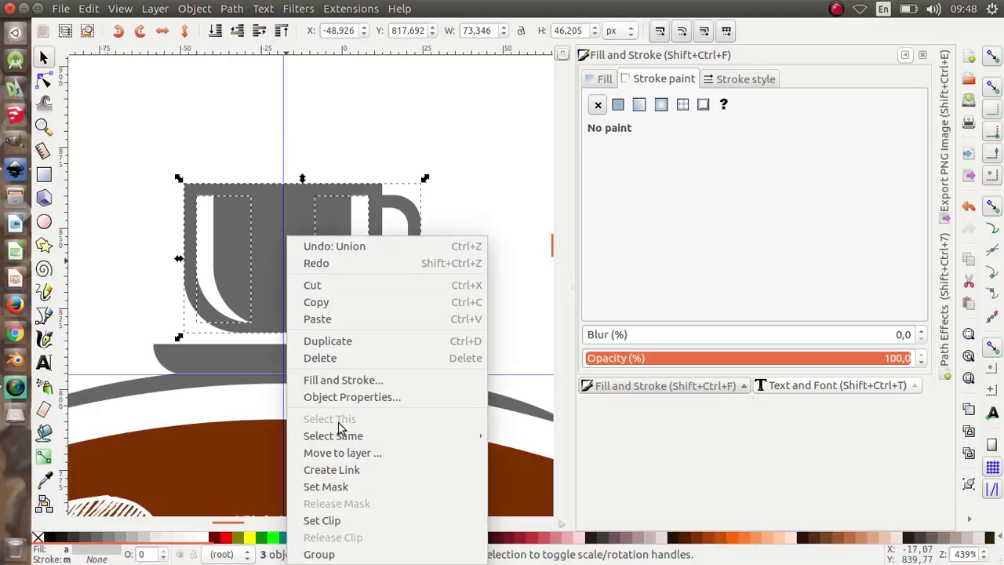
{"action": "left_click", "coordinate": [321, 554]}
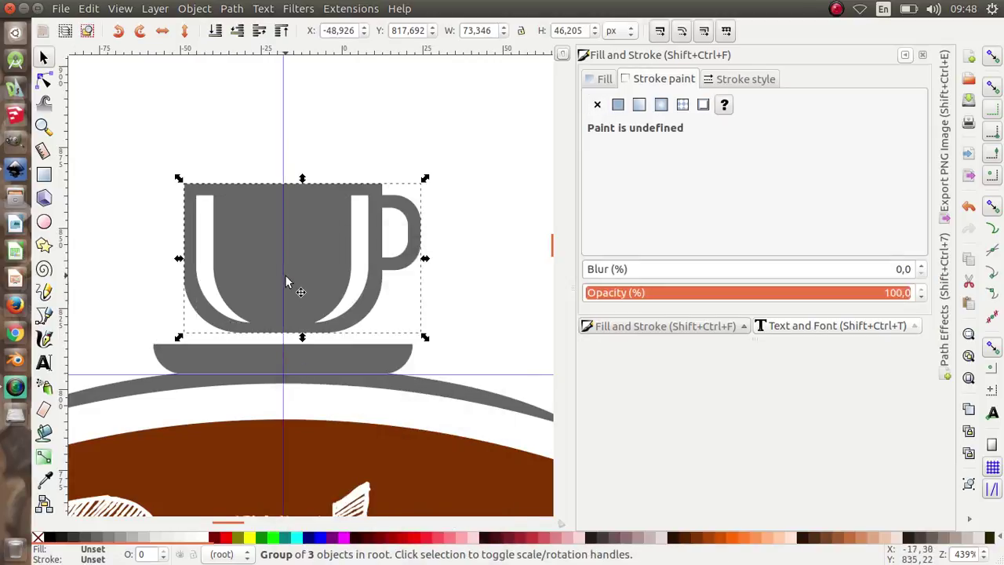
{"action": "mouse_move", "coordinate": [303, 274]}
{"action": "left_mouse_down"}
{"action": "mouse_move", "coordinate": [305, 285]}
{"action": "mouse_move", "coordinate": [312, 278]}
{"action": "left_mouse_up"}
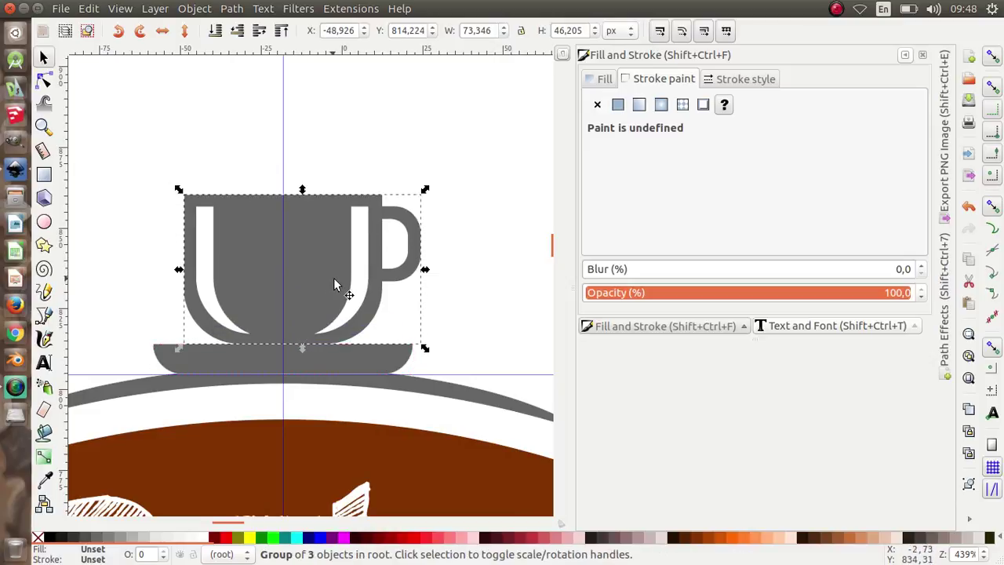
{"action": "left_click", "coordinate": [451, 290]}
{"action": "scroll", "coordinate": [432, 302], "scroll_direction": "down", "scroll_amount": 1}
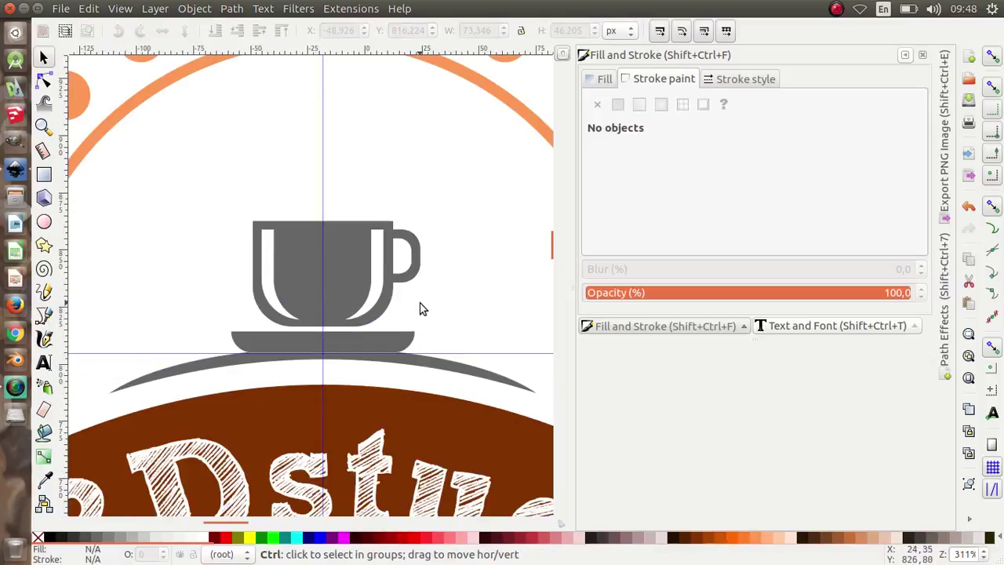
{"action": "left_click", "coordinate": [404, 346]}
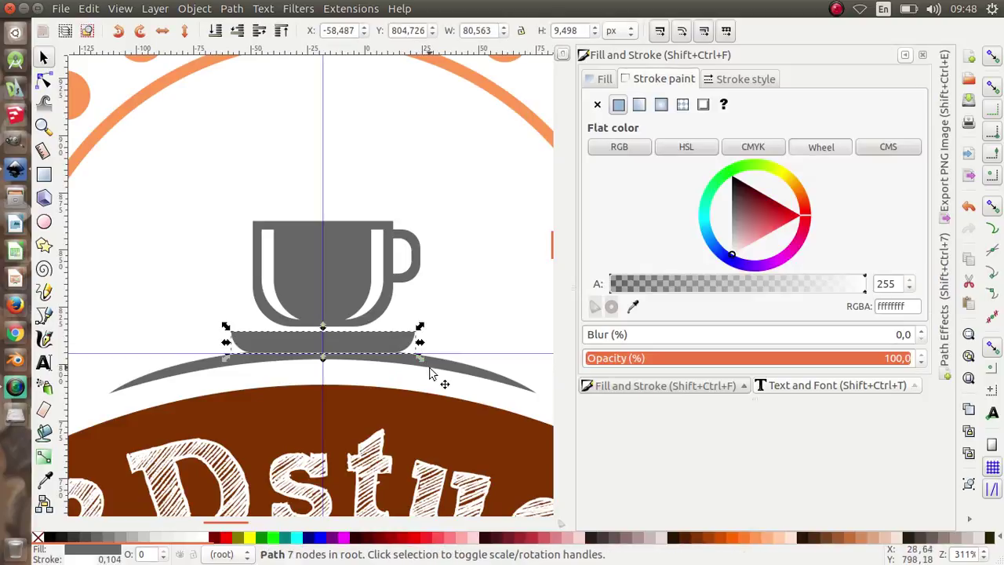
{"action": "left_click", "coordinate": [439, 367], "text": "shift"}
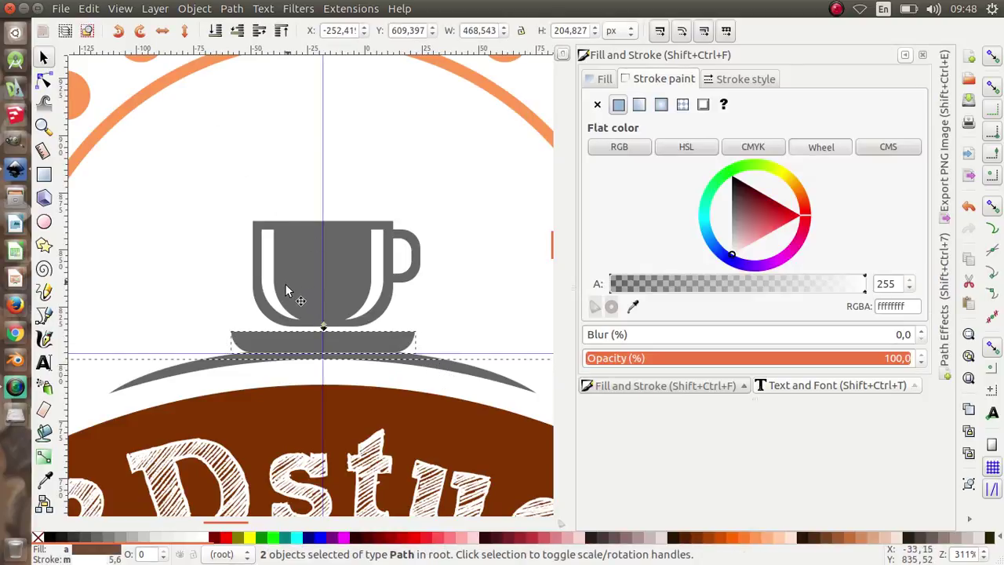
{"action": "scroll", "coordinate": [337, 328], "scroll_direction": "down", "scroll_amount": 2}
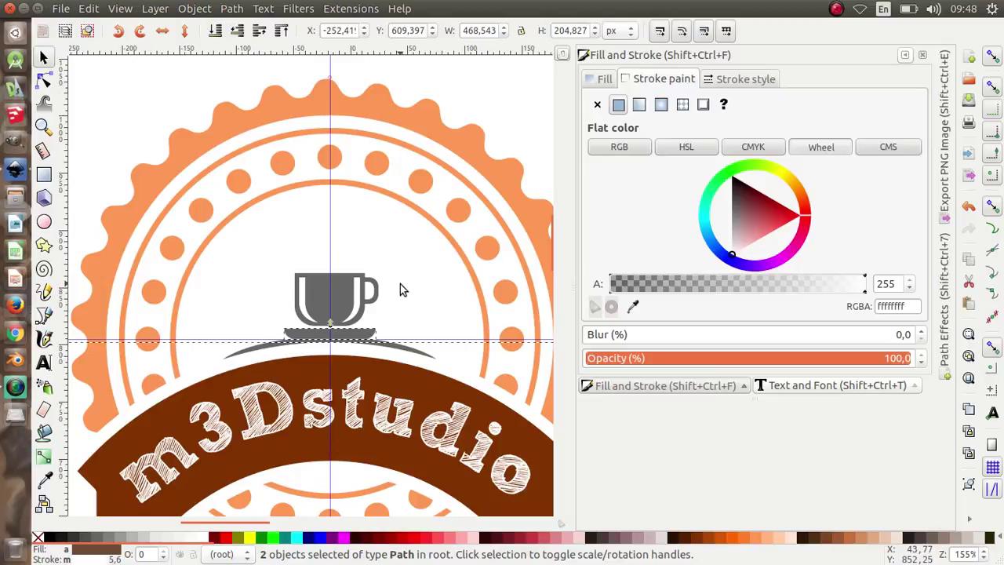
{"action": "key", "text": "Escape"}
- Unite the saucer and the grey curved ellipse beneath it into one path with Union
{"action": "scroll", "coordinate": [386, 346], "scroll_direction": "up", "scroll_amount": 3, "text": "ctrl"}
{"action": "left_click", "coordinate": [384, 313]}
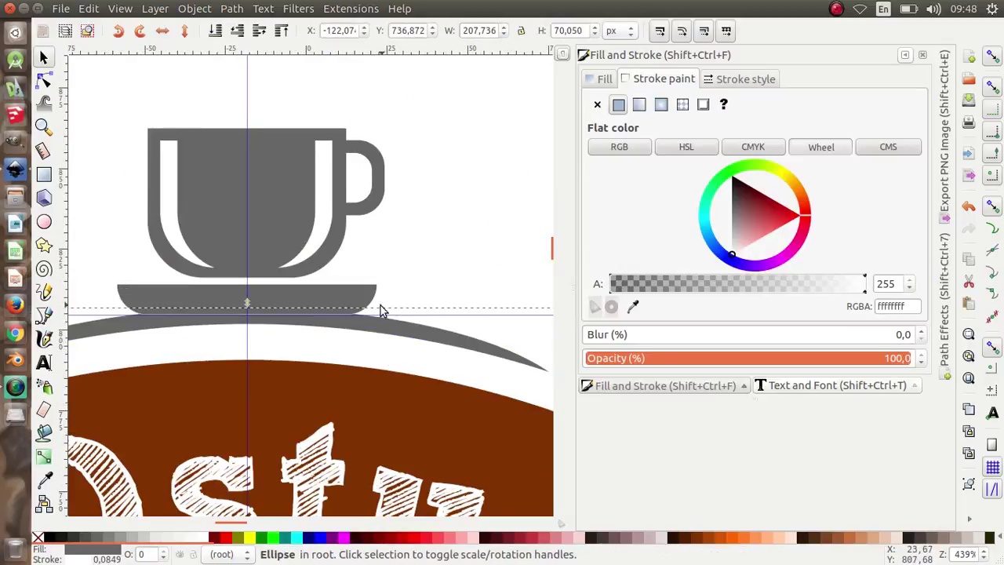
{"action": "scroll", "coordinate": [377, 305], "scroll_direction": "down", "scroll_amount": 2, "text": "ctrl"}
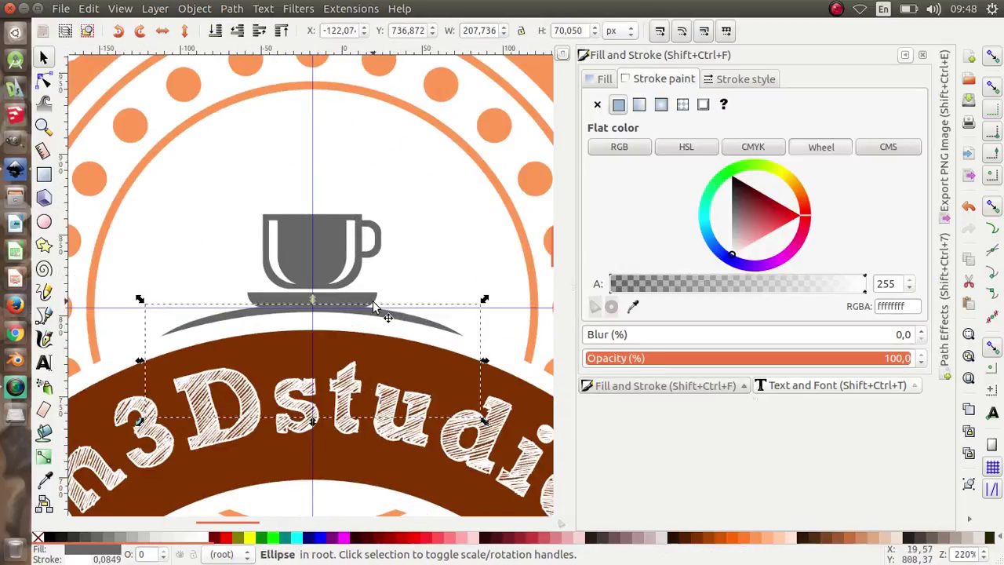
{"action": "left_click", "coordinate": [368, 302], "text": "shift"}
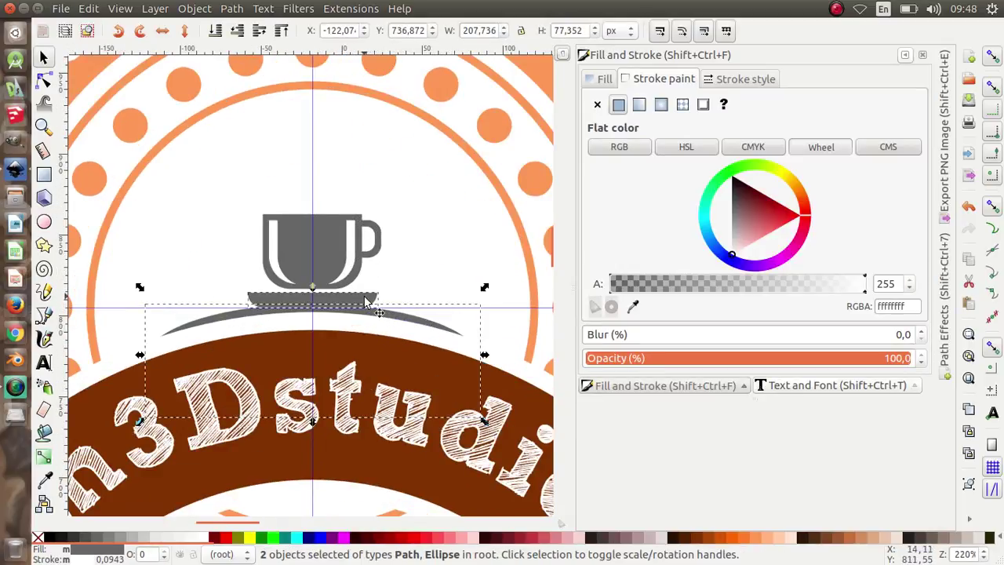
{"action": "left_click", "coordinate": [196, 15]}
{"action": "left_click", "coordinate": [232, 9]}
{"action": "left_click", "coordinate": [233, 9]}
{"action": "left_click", "coordinate": [252, 99]}
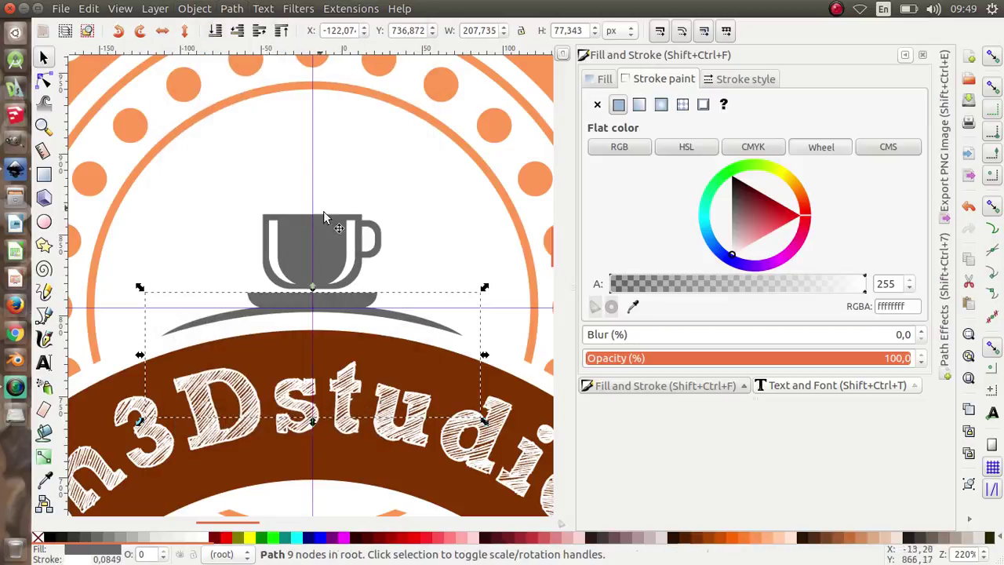
{"action": "left_click", "coordinate": [390, 217]}
- Draw a star shape in the empty area left of the cup and give it a flat black fill
{"action": "scroll", "coordinate": [316, 304], "scroll_direction": "down", "scroll_amount": 2, "text": "ctrl"}
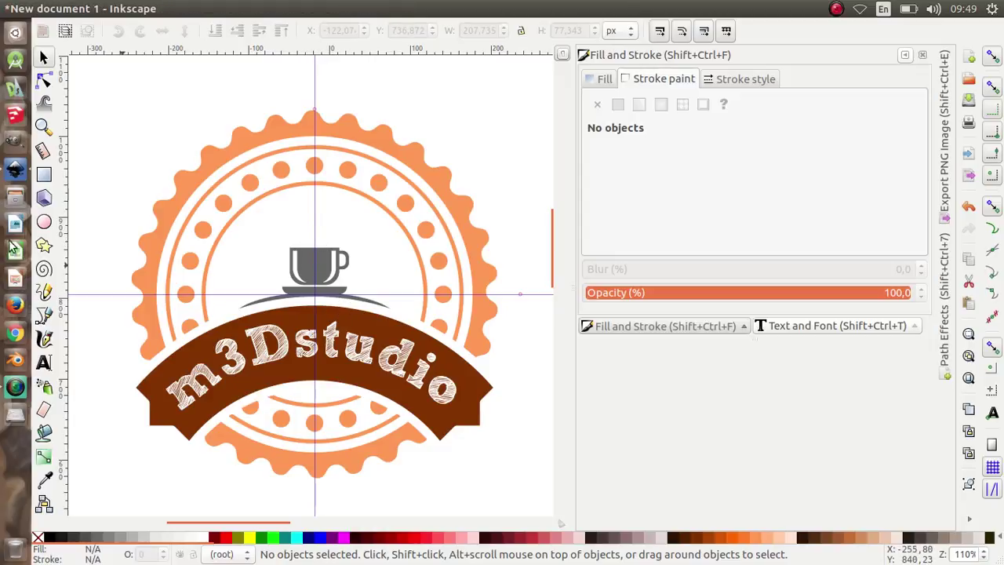
{"action": "left_click", "coordinate": [44, 245]}
{"action": "scroll", "coordinate": [259, 257], "scroll_direction": "up", "scroll_amount": 2}
{"action": "left_click_drag", "start_coordinate": [228, 242], "coordinate": [269, 290]}
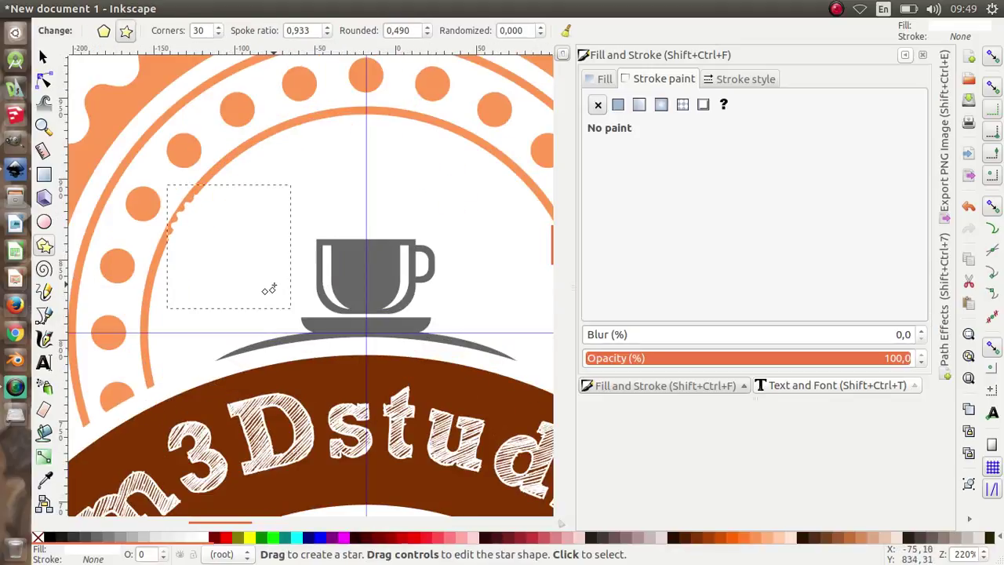
{"action": "left_click", "coordinate": [602, 83]}
{"action": "left_click", "coordinate": [599, 107]}
{"action": "left_click", "coordinate": [618, 105]}
{"action": "left_click", "coordinate": [643, 81]}
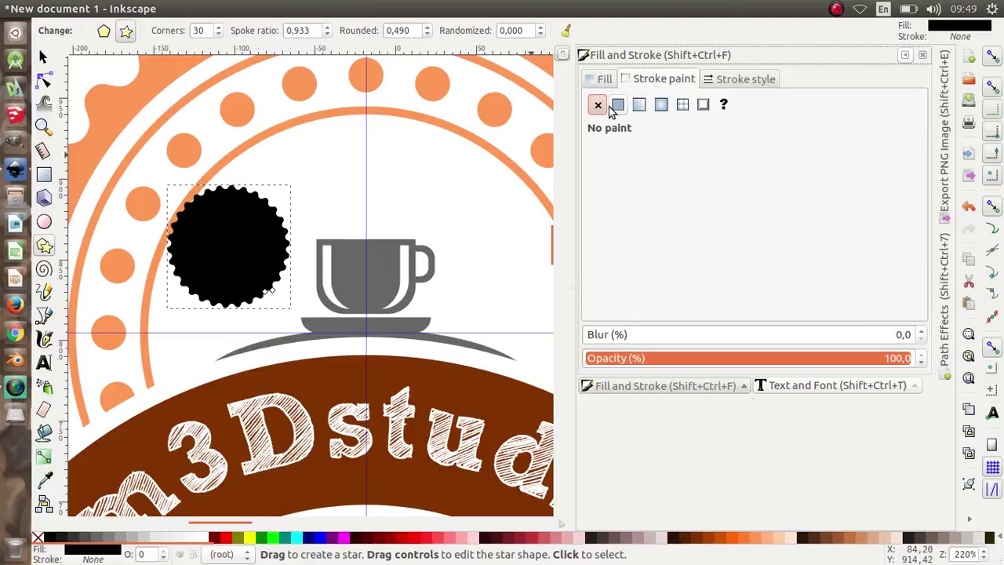
- Set the star to 5 corners with 0 rounding and pull its inner vertices inwards to make sharp points
{"action": "left_click_drag", "start_coordinate": [205, 34], "coordinate": [189, 30]}
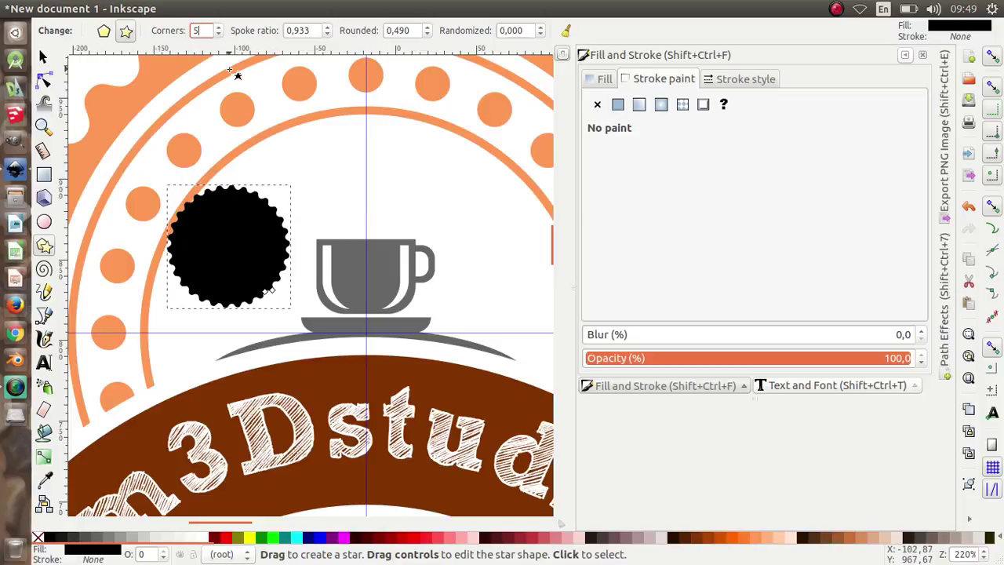
{"action": "type", "text": "5"}
{"action": "key", "text": "Return"}
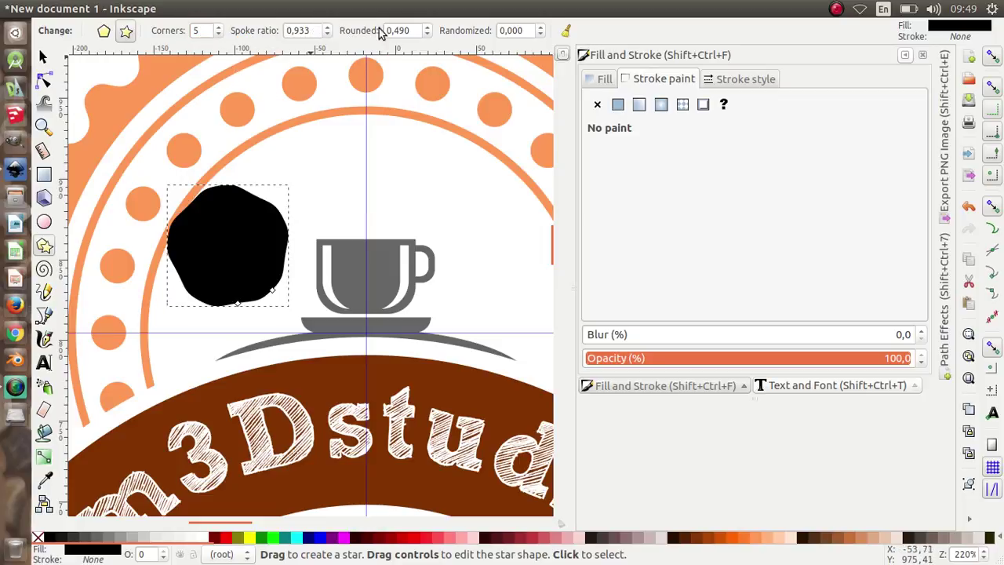
{"action": "left_click_drag", "start_coordinate": [419, 33], "coordinate": [389, 32]}
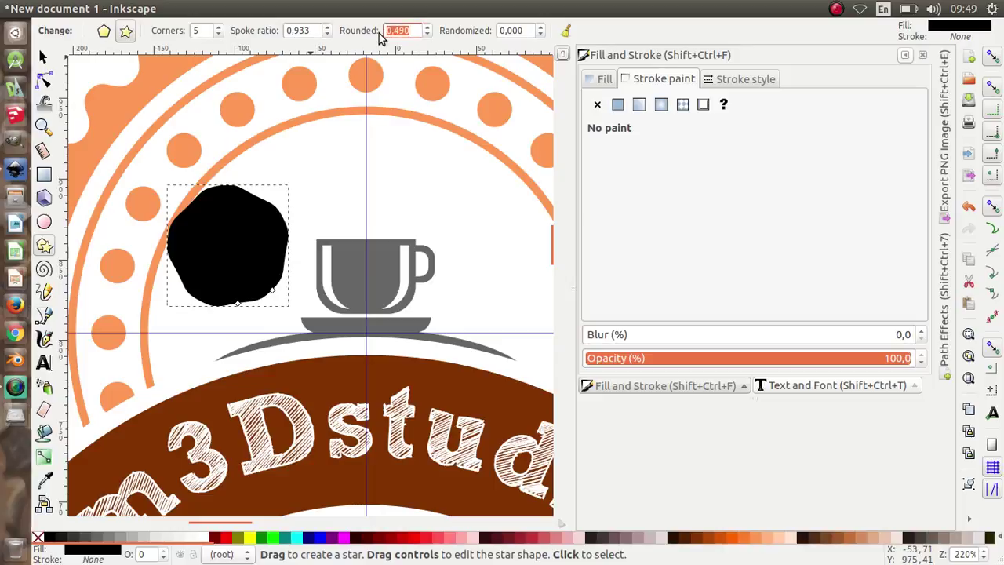
{"action": "key", "text": "Return"}
{"action": "left_click_drag", "start_coordinate": [275, 291], "coordinate": [244, 259]}
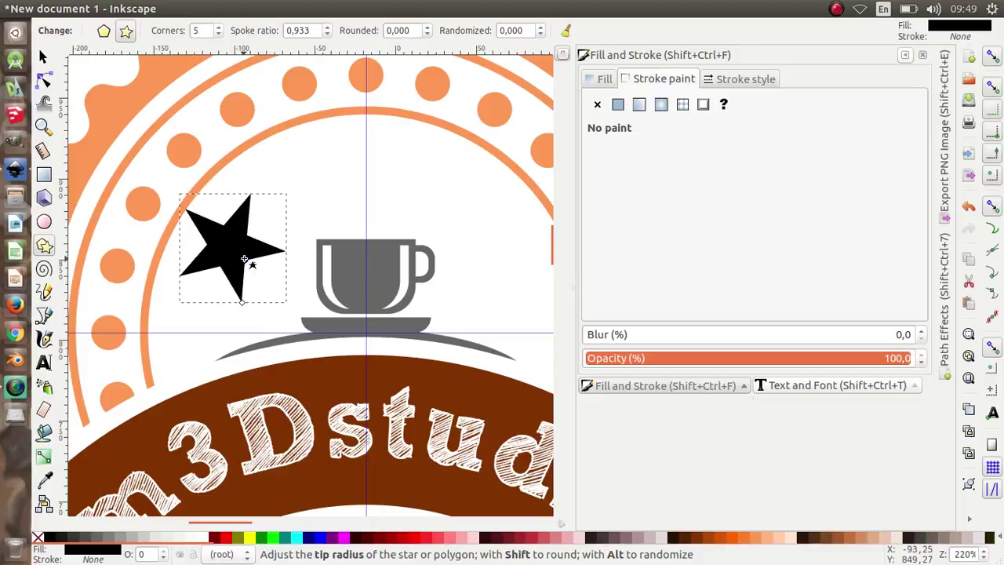
- Rotate the black star so that one point faces straight up
{"action": "left_click", "coordinate": [43, 57]}
{"action": "left_click", "coordinate": [261, 249]}
{"action": "left_click_drag", "start_coordinate": [291, 307], "coordinate": [332, 292]}
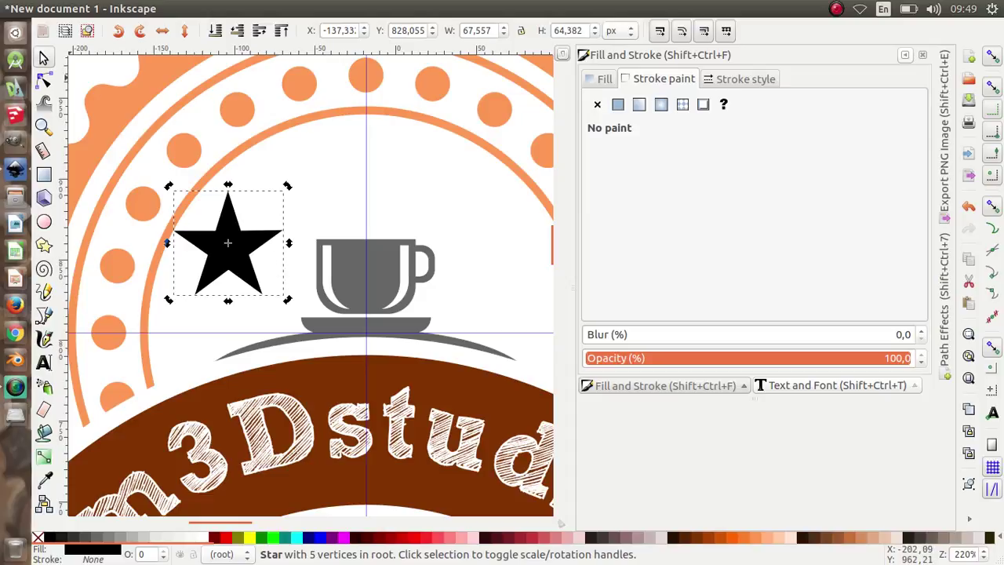
- Scale the star down to about 30.3 by 28.9 px and move it to about X -120, Y 837.4 px
{"action": "left_click", "coordinate": [247, 243]}
{"action": "left_click_drag", "start_coordinate": [287, 187], "coordinate": [263, 224]}
{"action": "scroll", "coordinate": [260, 266], "scroll_direction": "down", "scroll_amount": 1}
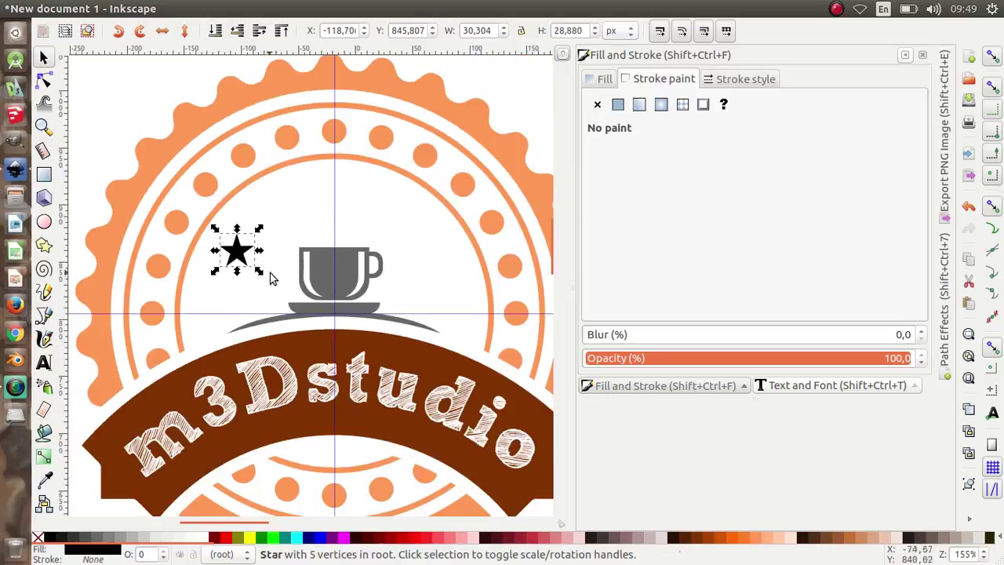
{"action": "left_click_drag", "start_coordinate": [239, 257], "coordinate": [238, 267]}
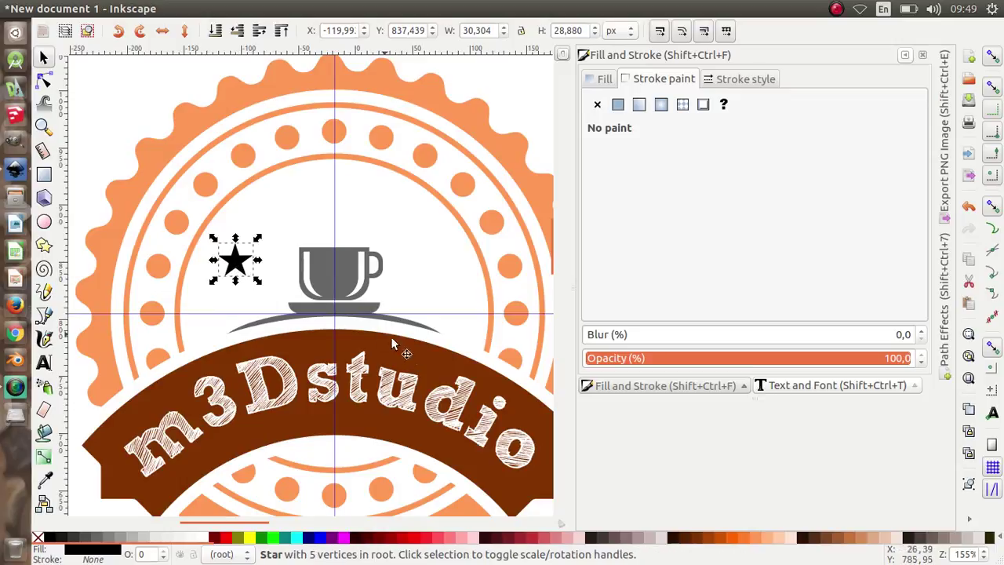
- Fill the star with the badge's orange (ff9955ff) by sampling the colour from the artwork
{"action": "left_click", "coordinate": [604, 81]}
{"action": "left_click", "coordinate": [633, 305]}
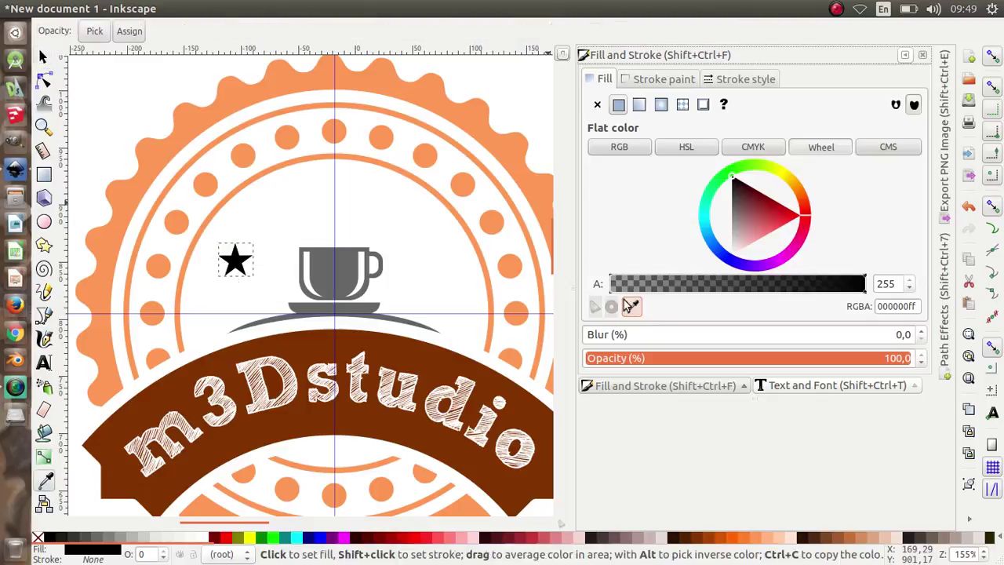
{"action": "left_click", "coordinate": [450, 194]}
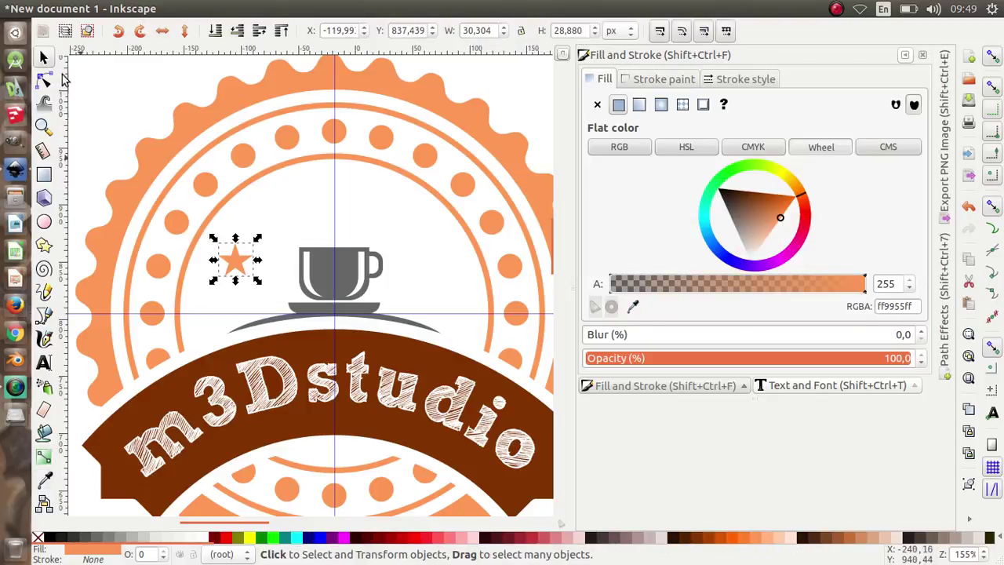
{"action": "right_click", "coordinate": [235, 254]}
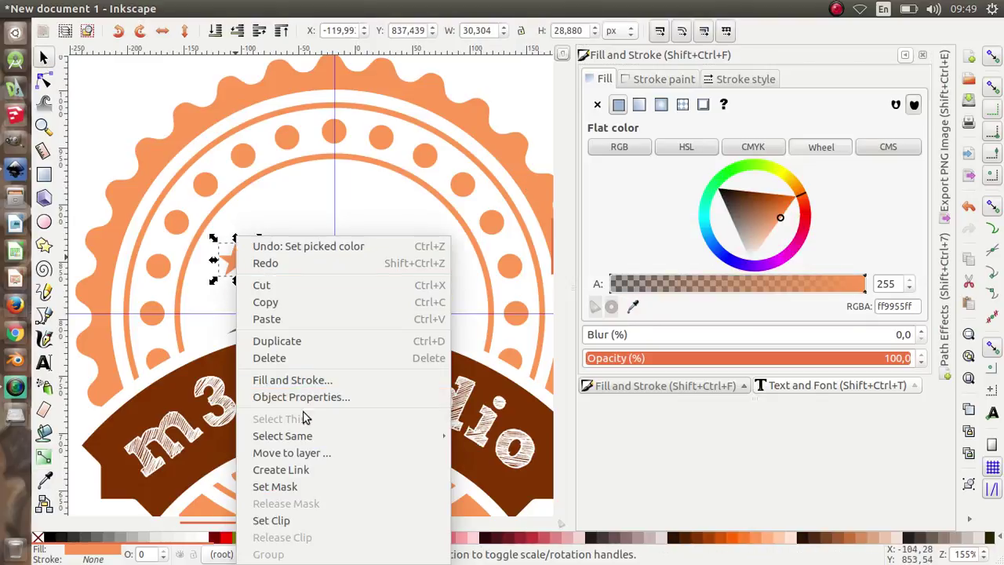
{"action": "left_click", "coordinate": [319, 357]}
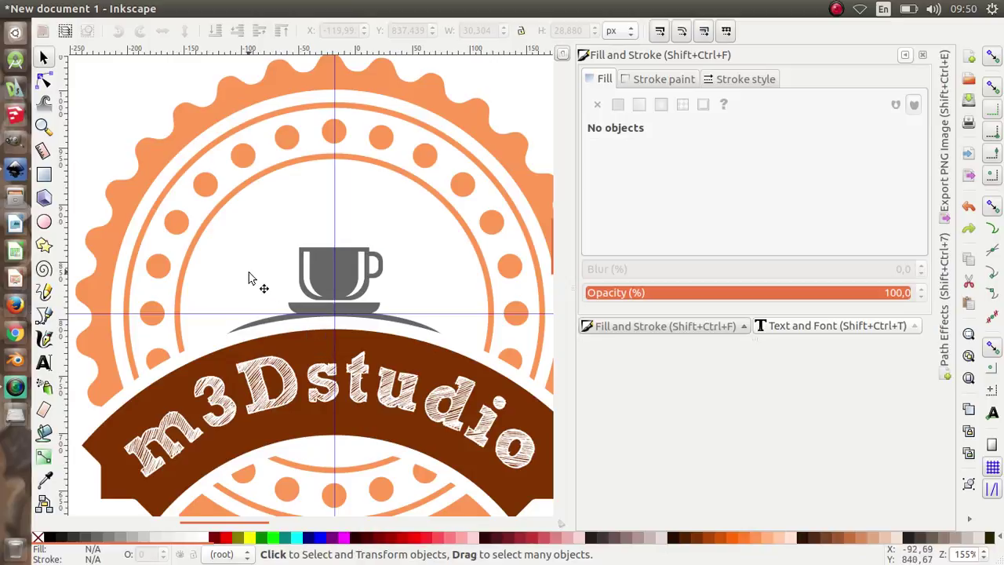
{"action": "key", "text": "ctrl+z"}
{"action": "scroll", "coordinate": [249, 274], "scroll_direction": "up", "scroll_amount": 1}
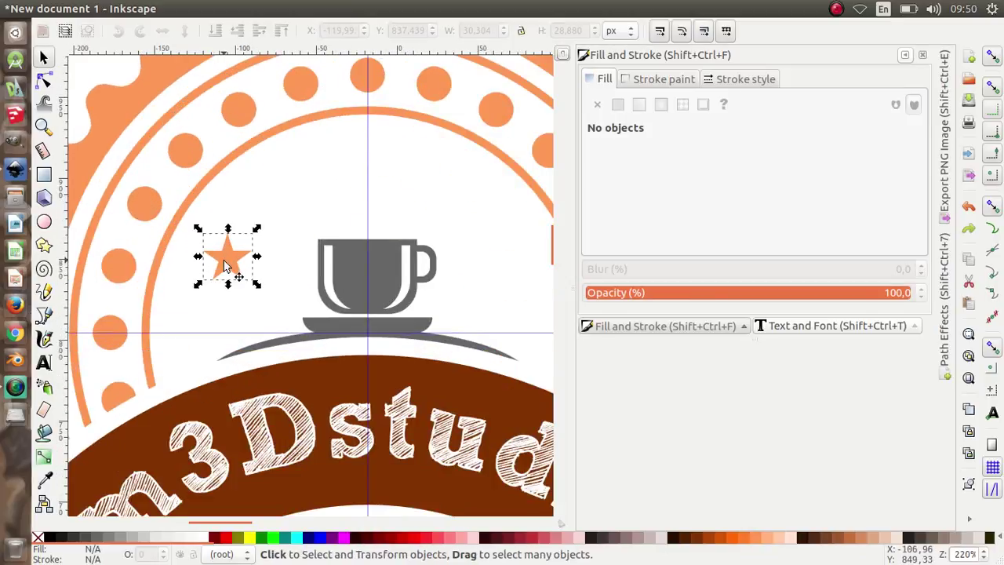
{"action": "left_click_drag", "start_coordinate": [224, 267], "coordinate": [275, 261]}
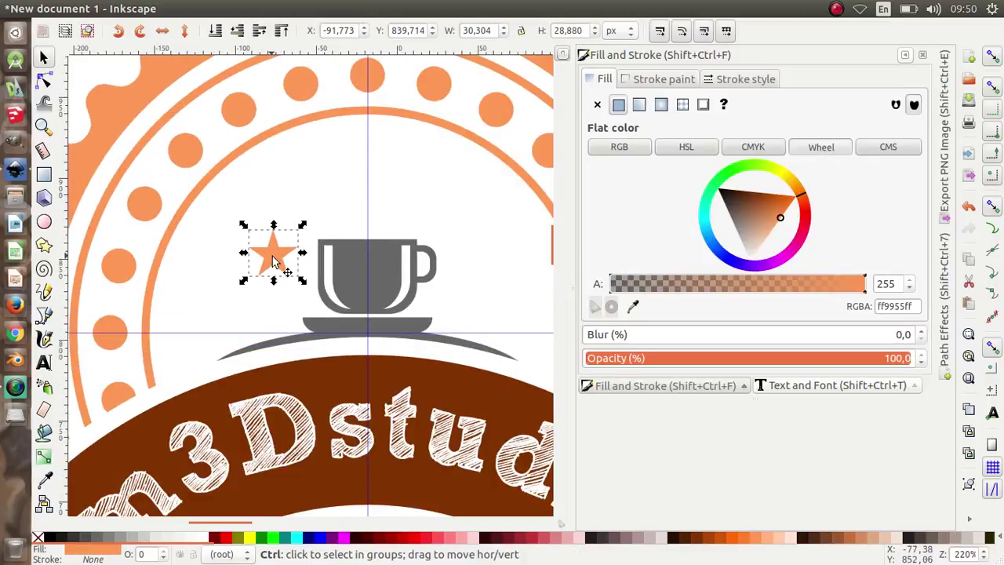
{"action": "key", "text": "ctrl+z"}
- Duplicate the orange star and move the copy horizontally to the cup's other side, at about X 45.8, Y 837.4 px
{"action": "right_click", "coordinate": [228, 235]}
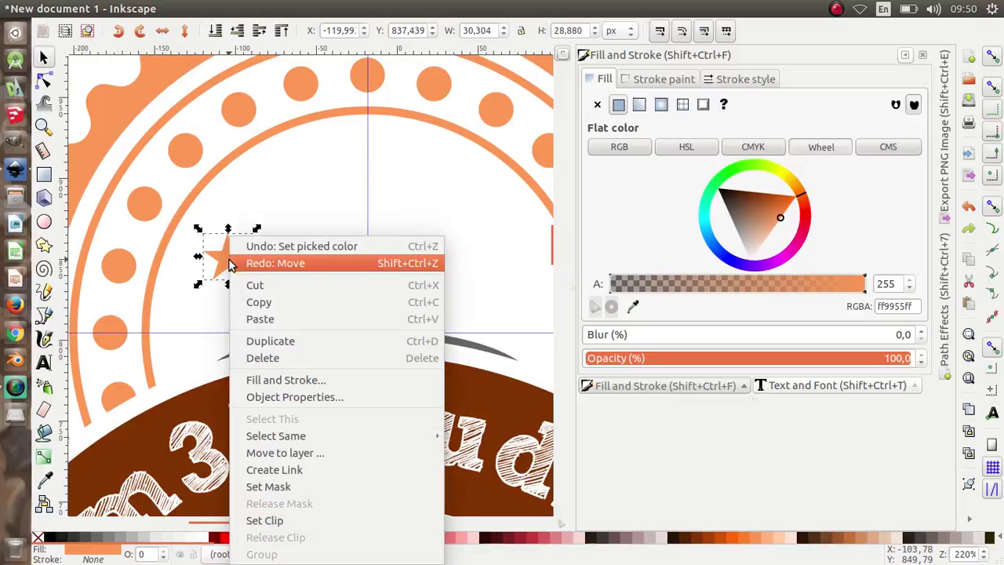
{"action": "left_click", "coordinate": [267, 345]}
{"action": "left_click_drag", "start_coordinate": [231, 261], "coordinate": [457, 281]}
{"action": "scroll", "coordinate": [363, 315], "scroll_direction": "down", "scroll_amount": 1}
{"action": "left_click", "coordinate": [424, 282]}
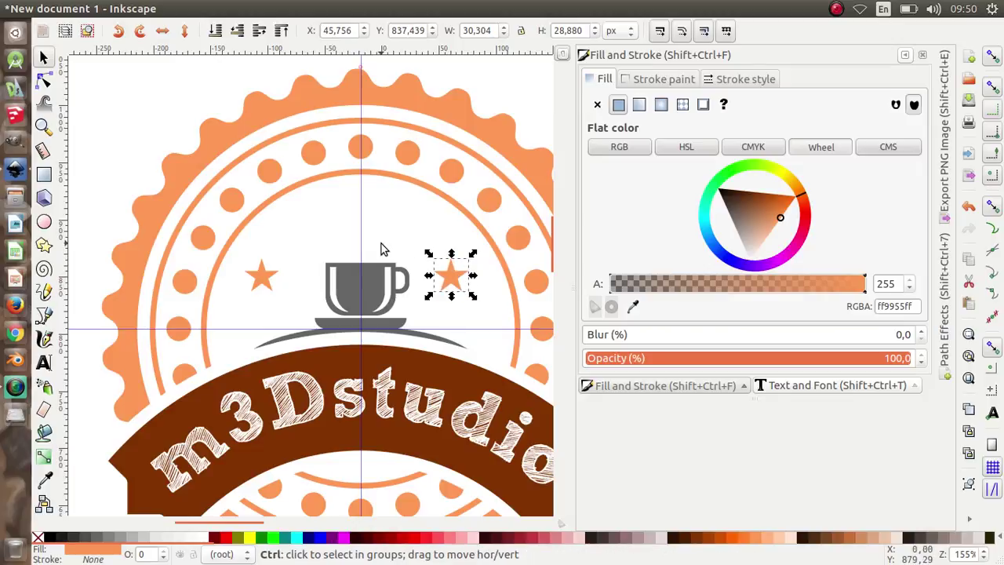
- Draw a closed eight-point zigzag outline above the cup with the Bezier tool as the base for the steam
{"action": "scroll", "coordinate": [384, 248], "scroll_direction": "up", "scroll_amount": 2}
{"action": "scroll", "coordinate": [328, 281], "scroll_direction": "down", "scroll_amount": 1}
{"action": "scroll", "coordinate": [347, 258], "scroll_direction": "up", "scroll_amount": 2}
{"action": "scroll", "coordinate": [261, 309], "scroll_direction": "down", "scroll_amount": 2}
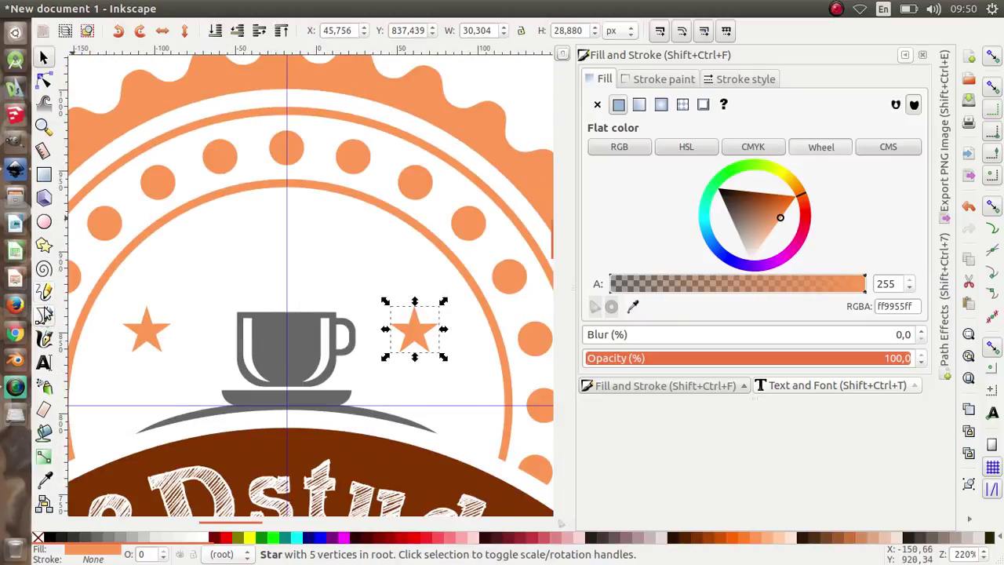
{"action": "left_click", "coordinate": [45, 317]}
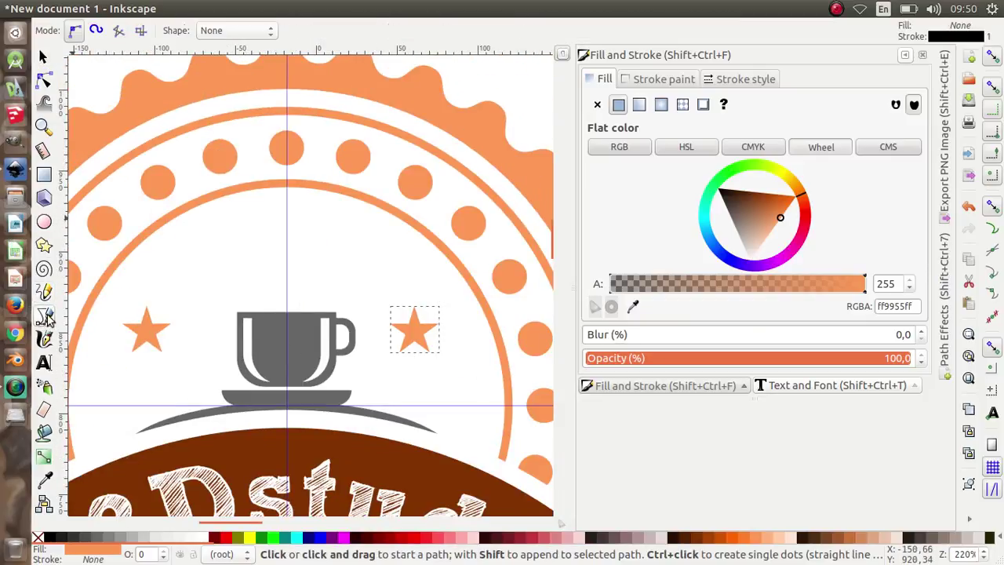
{"action": "left_click", "coordinate": [250, 301]}
{"action": "left_click", "coordinate": [227, 267]}
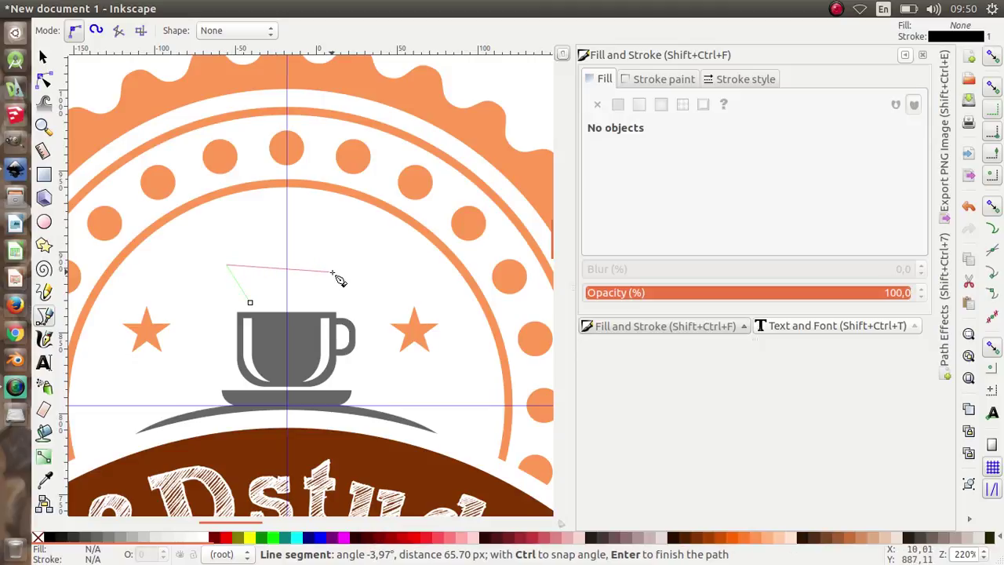
{"action": "left_click", "coordinate": [335, 266]}
{"action": "left_click", "coordinate": [302, 226]}
{"action": "left_click", "coordinate": [323, 212]}
{"action": "left_click", "coordinate": [318, 228]}
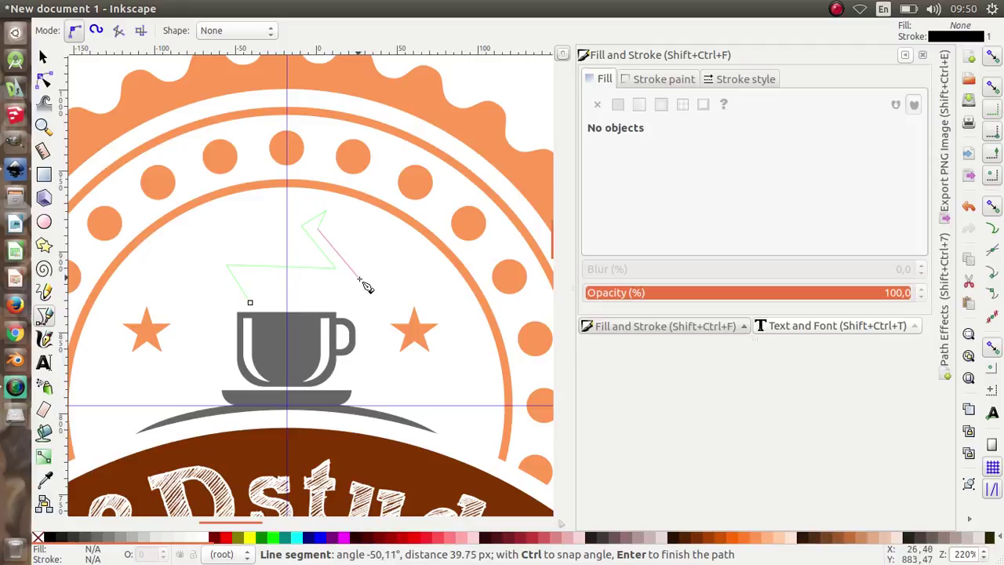
{"action": "left_click", "coordinate": [360, 278]}
{"action": "left_click", "coordinate": [250, 274]}
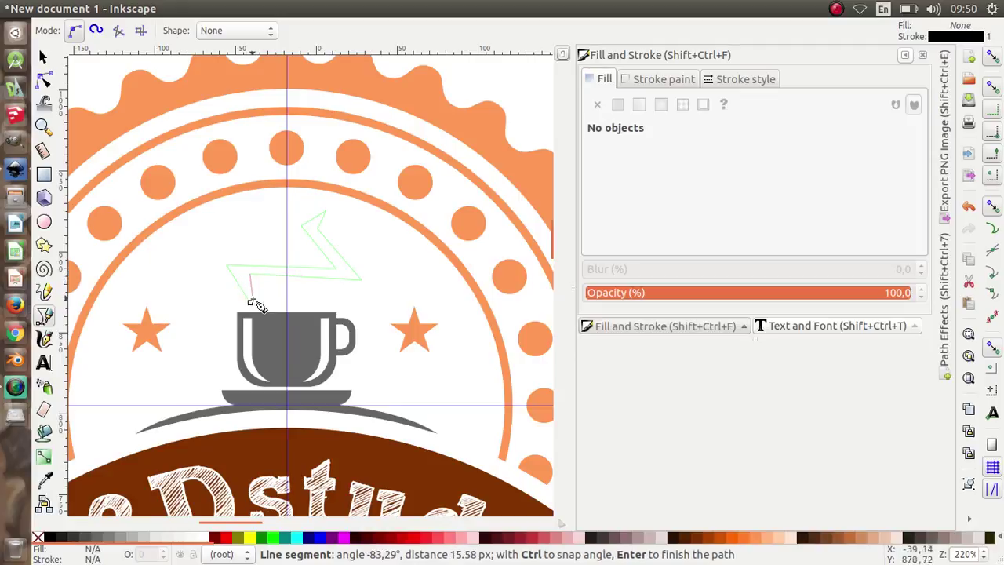
{"action": "left_click", "coordinate": [250, 302]}
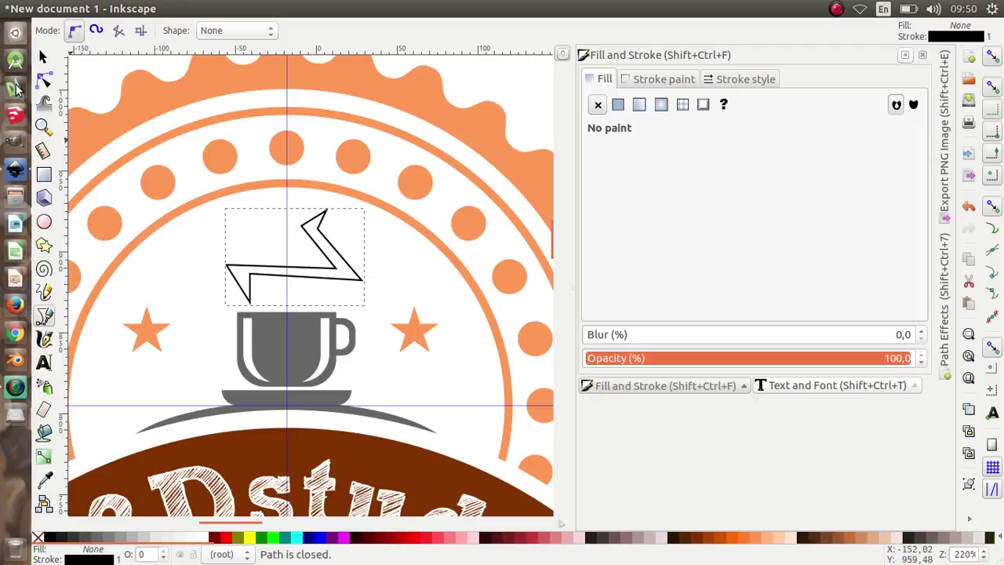
- Bend the edges at the steam outline's lower tip outwards into a curved, hook-like tail
{"action": "left_click", "coordinate": [43, 82]}
{"action": "scroll", "coordinate": [272, 286], "scroll_direction": "up", "scroll_amount": 3}
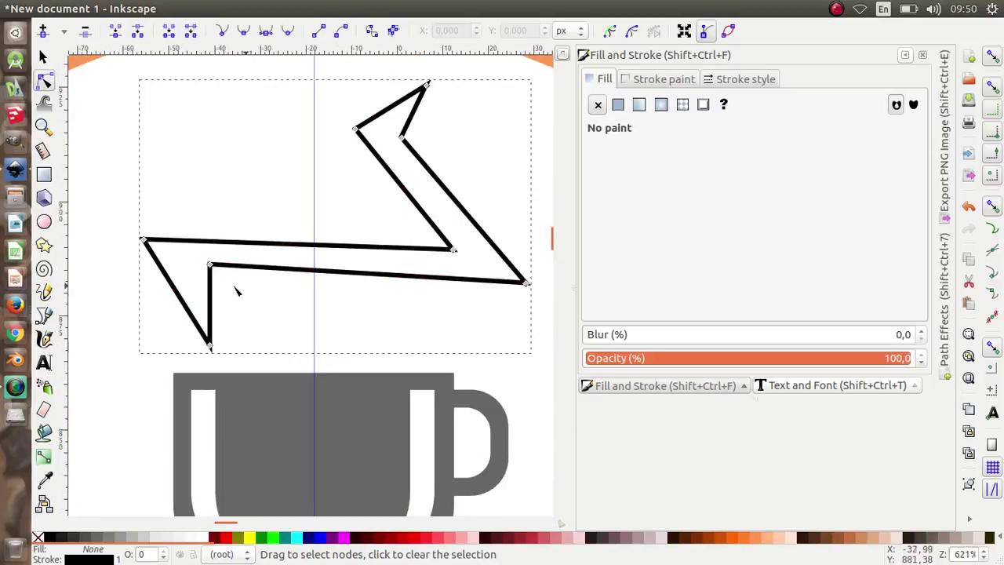
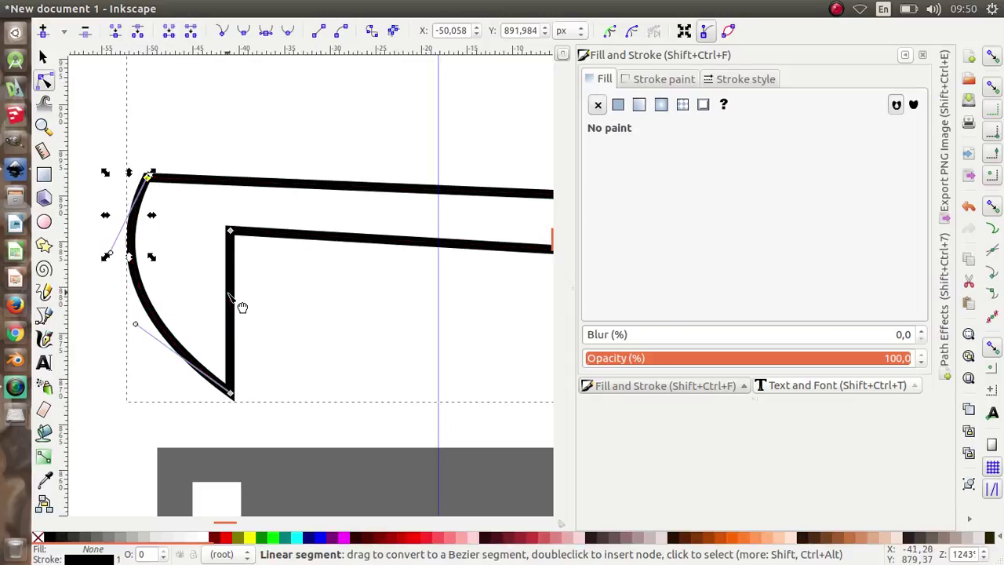
{"action": "left_click_drag", "start_coordinate": [240, 305], "coordinate": [204, 298]}
{"action": "scroll", "coordinate": [206, 324], "scroll_direction": "down", "scroll_amount": 2}
{"action": "scroll", "coordinate": [221, 253], "scroll_direction": "up", "scroll_amount": 1}
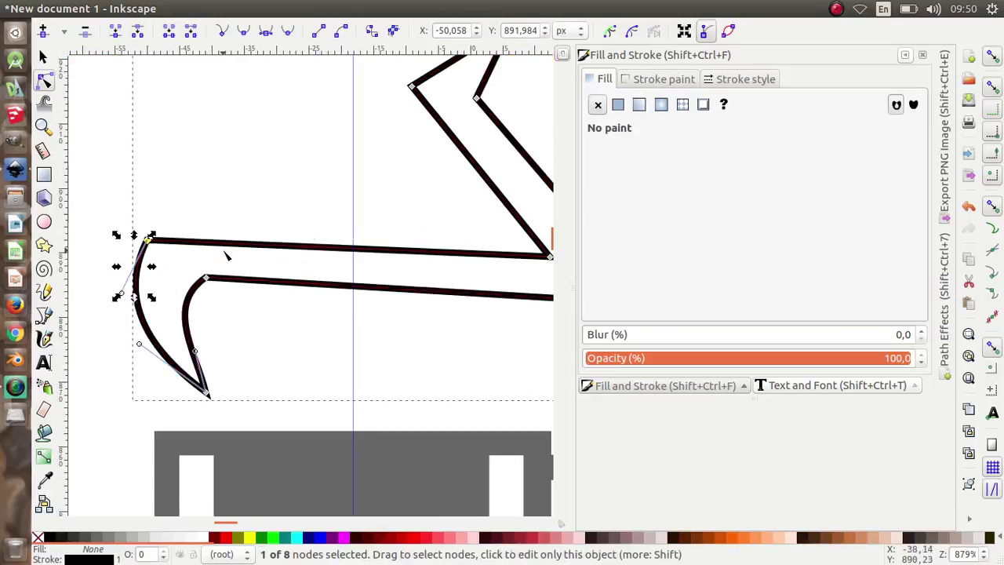
- Bow the steam's two long middle edges upwards and adjust the left bend's nodes so both curves run roughly parallel
{"action": "left_click_drag", "start_coordinate": [177, 233], "coordinate": [179, 226]}
{"action": "left_click_drag", "start_coordinate": [369, 258], "coordinate": [319, 197]}
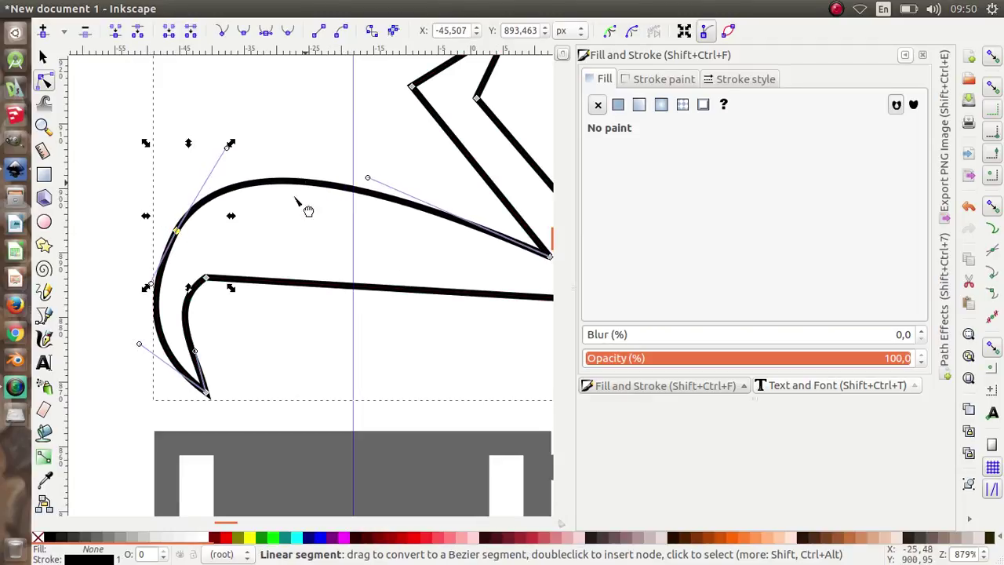
{"action": "left_click_drag", "start_coordinate": [279, 283], "coordinate": [266, 253]}
{"action": "left_click_drag", "start_coordinate": [206, 279], "coordinate": [198, 272]}
{"action": "left_click_drag", "start_coordinate": [169, 308], "coordinate": [188, 313]}
- Retract the handles of the left bend's outer node and pull the adjoining curve out again for a rounder bend
{"action": "left_click", "coordinate": [176, 233]}
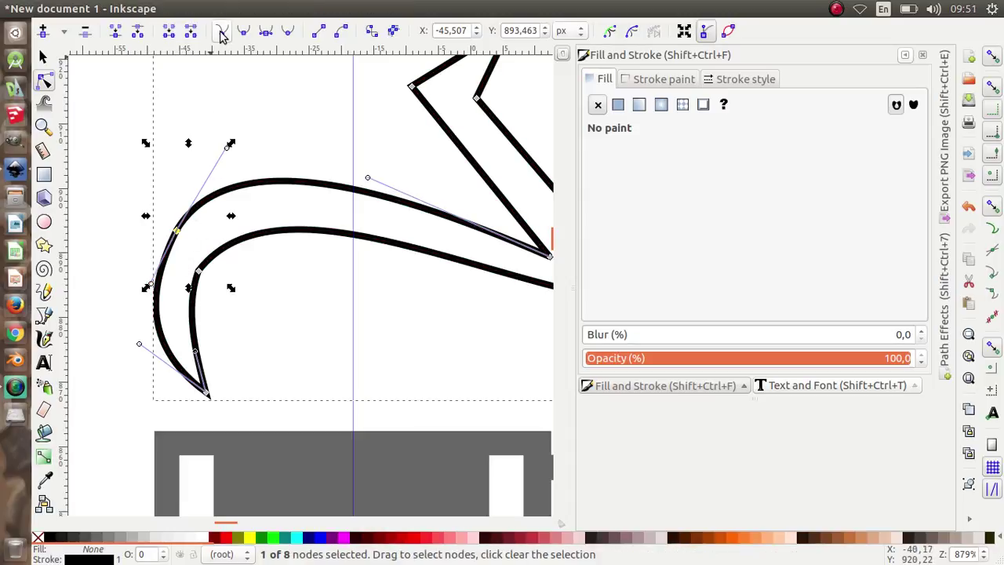
{"action": "left_click", "coordinate": [176, 231], "text": "ctrl"}
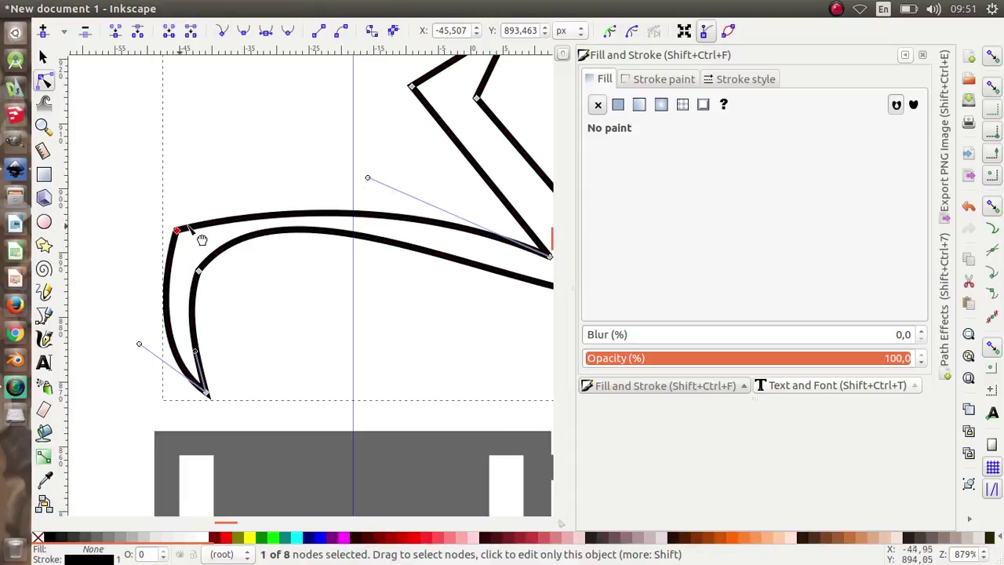
{"action": "left_click_drag", "start_coordinate": [225, 235], "coordinate": [217, 209]}
{"action": "left_click_drag", "start_coordinate": [162, 175], "coordinate": [232, 138]}
- Bow the steam's lower edge downwards and its outer right edge outwards to round the right bend
{"action": "scroll", "coordinate": [365, 236], "scroll_direction": "down", "scroll_amount": 3}
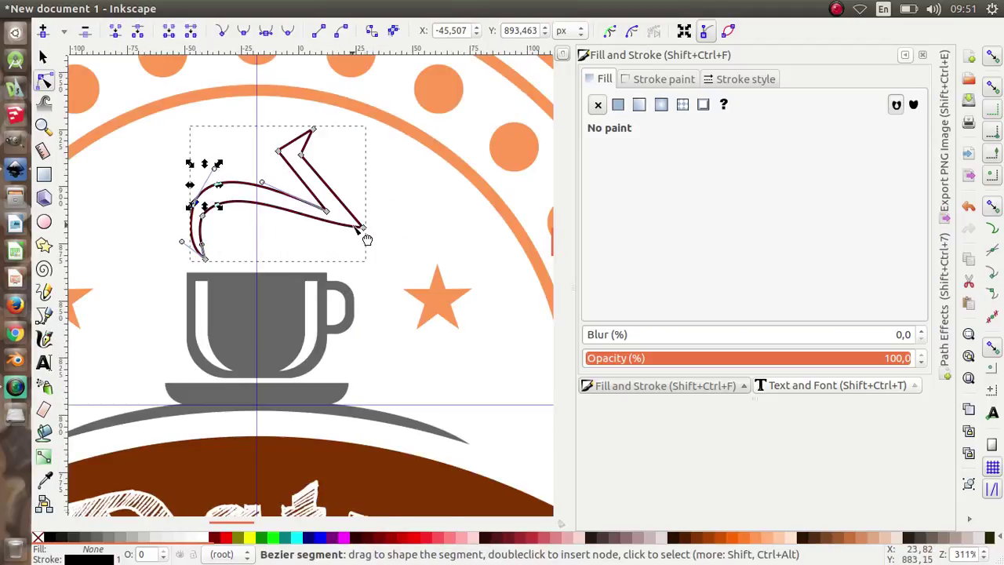
{"action": "scroll", "coordinate": [298, 222], "scroll_direction": "up", "scroll_amount": 1}
{"action": "mouse_move", "coordinate": [308, 226]}
{"action": "left_mouse_down"}
{"action": "mouse_move", "coordinate": [322, 253]}
{"action": "mouse_move", "coordinate": [354, 258]}
{"action": "mouse_move", "coordinate": [336, 263]}
{"action": "mouse_move", "coordinate": [307, 242]}
{"action": "left_mouse_up"}
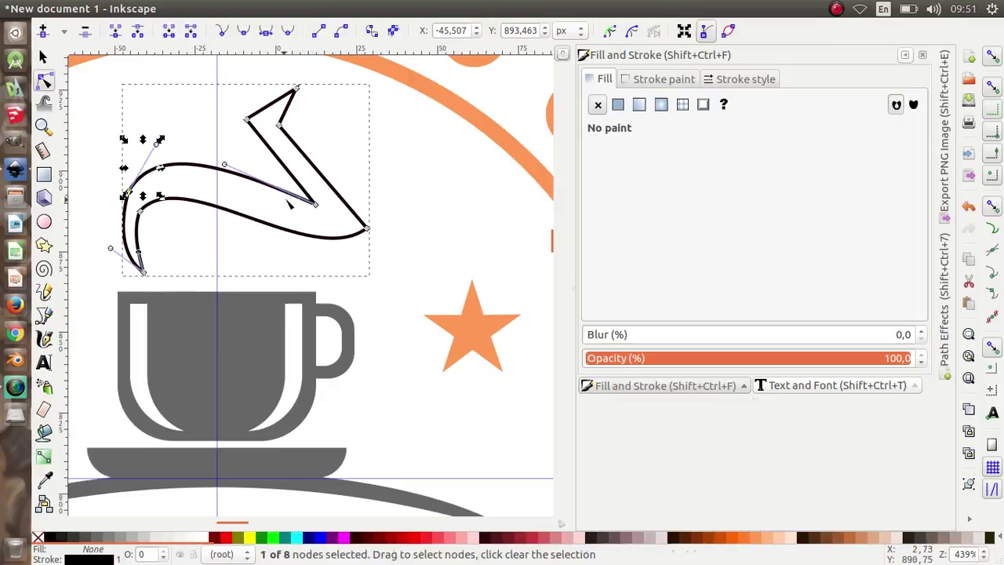
{"action": "left_click_drag", "start_coordinate": [343, 197], "coordinate": [375, 196]}
- Round the right bend's inner corner and move its outer node inwards to about X 13.9, Y 886.6 px, adjusting its handles
{"action": "scroll", "coordinate": [332, 184], "scroll_direction": "up", "scroll_amount": 2}
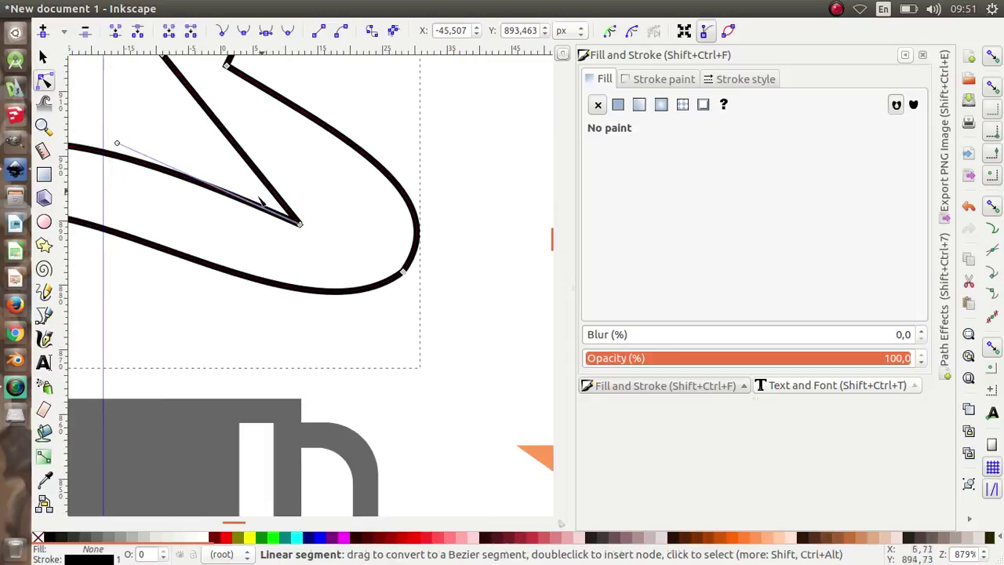
{"action": "left_click_drag", "start_coordinate": [117, 143], "coordinate": [119, 167]}
{"action": "left_click_drag", "start_coordinate": [298, 212], "coordinate": [278, 232]}
{"action": "scroll", "coordinate": [356, 227], "scroll_direction": "down", "scroll_amount": 3}
{"action": "scroll", "coordinate": [222, 224], "scroll_direction": "up", "scroll_amount": 2}
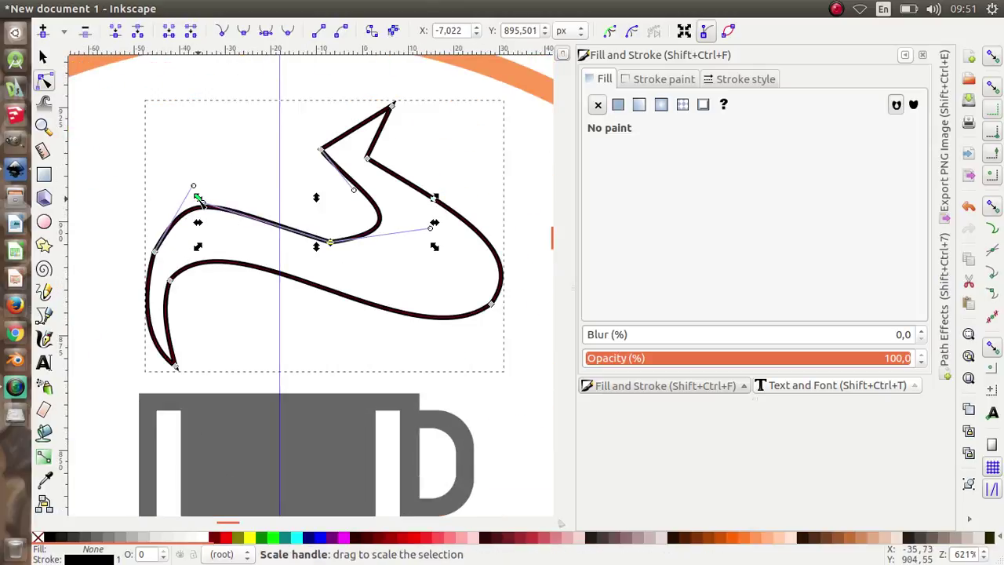
{"action": "left_click_drag", "start_coordinate": [197, 197], "coordinate": [267, 217]}
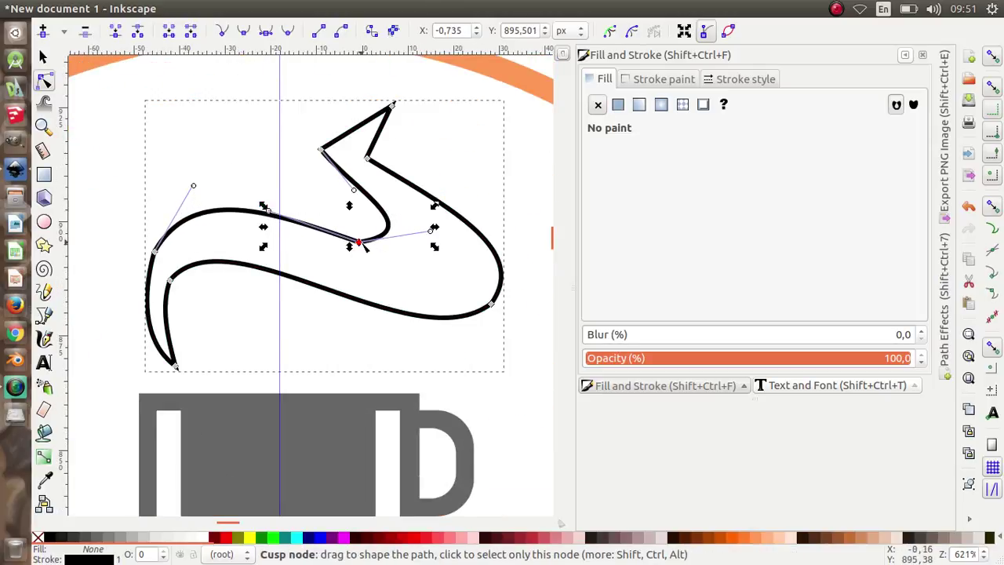
{"action": "left_click_drag", "start_coordinate": [434, 229], "coordinate": [446, 267]}
{"action": "left_click_drag", "start_coordinate": [492, 305], "coordinate": [427, 288]}
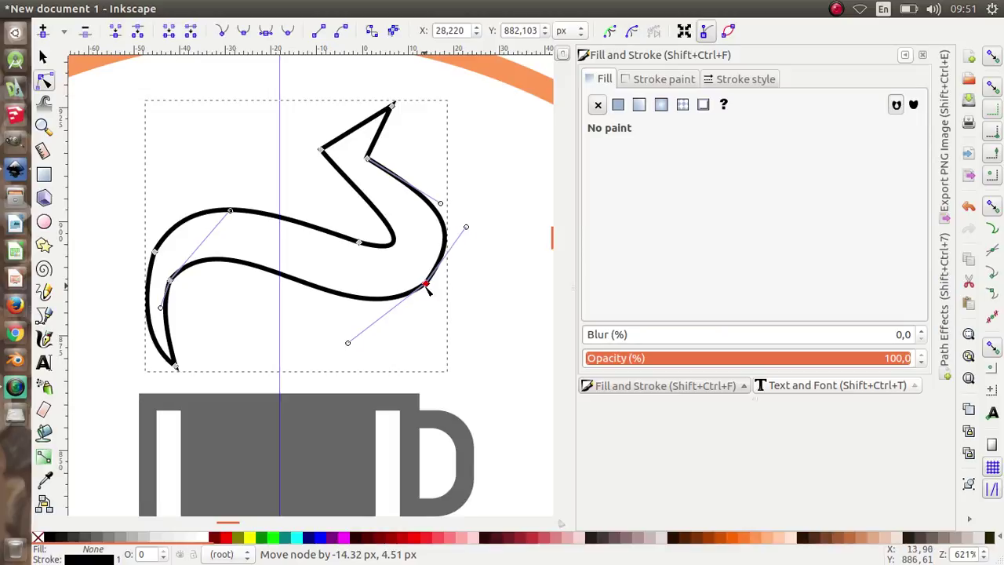
{"action": "left_click_drag", "start_coordinate": [466, 227], "coordinate": [477, 240]}
- Curve both edges of the steam's upper tip into a tapered hook and smooth the bends at the nodes below it
{"action": "scroll", "coordinate": [389, 157], "scroll_direction": "up", "scroll_amount": 2}
{"action": "scroll", "coordinate": [340, 175], "scroll_direction": "down", "scroll_amount": 2}
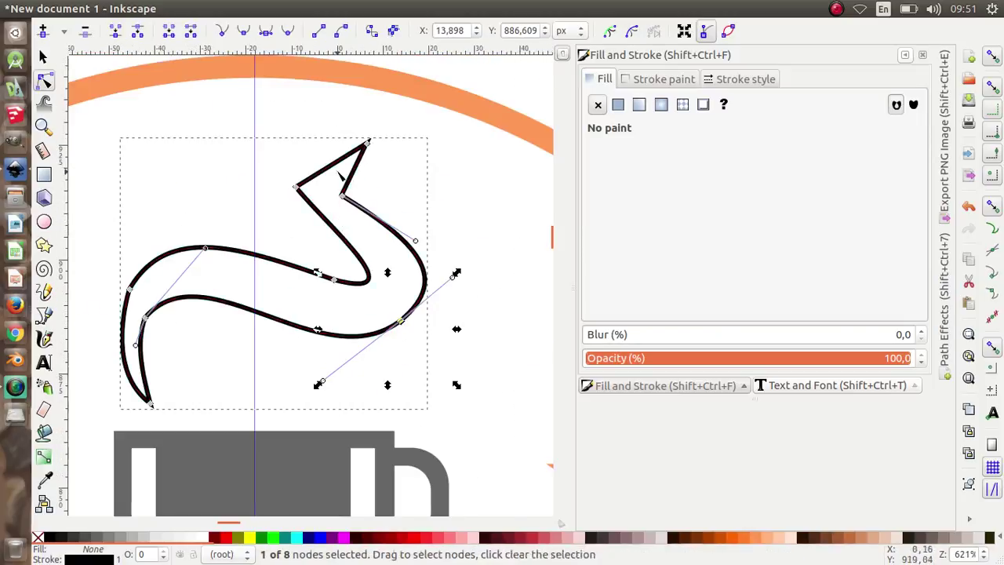
{"action": "scroll", "coordinate": [337, 173], "scroll_direction": "up", "scroll_amount": 2}
{"action": "left_click_drag", "start_coordinate": [347, 202], "coordinate": [316, 157]}
{"action": "left_click_drag", "start_coordinate": [361, 248], "coordinate": [348, 144]}
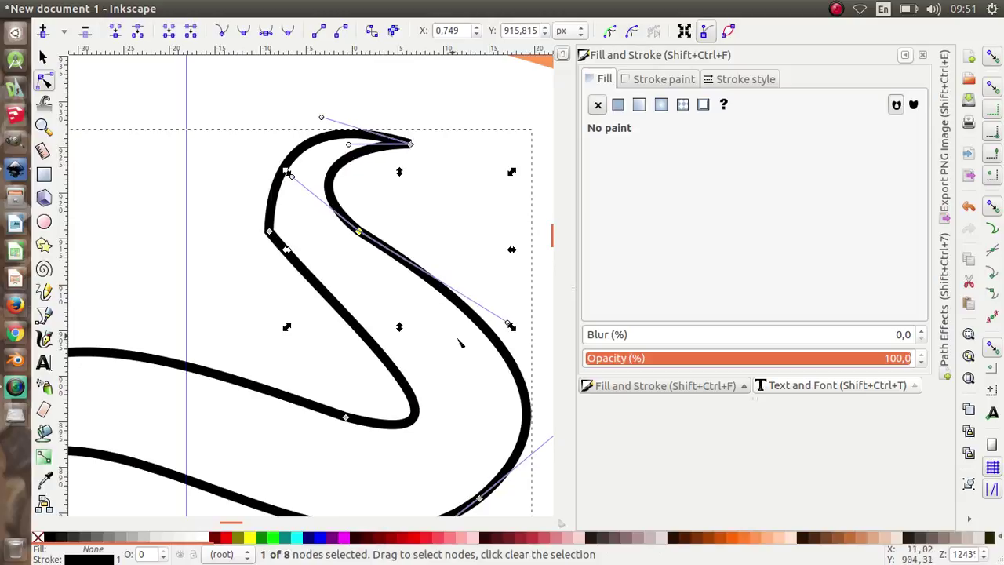
{"action": "left_click_drag", "start_coordinate": [507, 325], "coordinate": [509, 349]}
{"action": "mouse_move", "coordinate": [376, 343]}
{"action": "left_mouse_down"}
{"action": "mouse_move", "coordinate": [362, 327]}
{"action": "mouse_move", "coordinate": [368, 337]}
{"action": "left_mouse_up"}
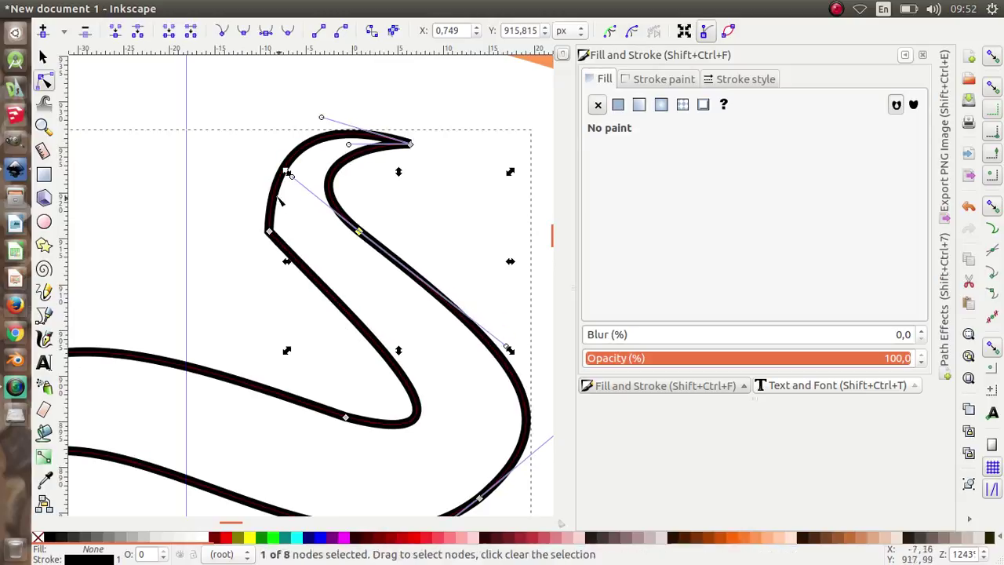
{"action": "left_click", "coordinate": [268, 230]}
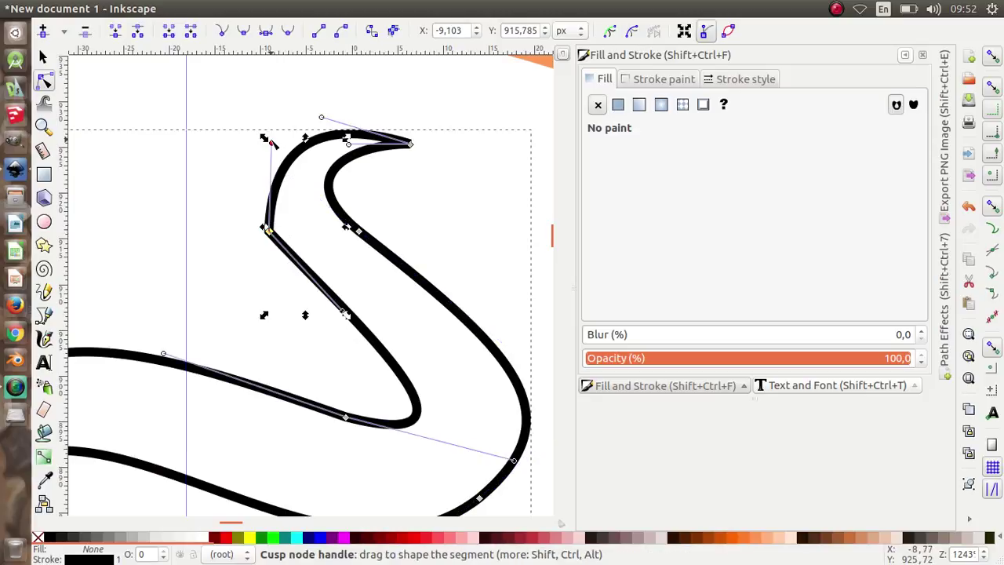
{"action": "mouse_move", "coordinate": [267, 137]}
{"action": "left_mouse_down"}
{"action": "mouse_move", "coordinate": [188, 141]}
{"action": "mouse_move", "coordinate": [244, 182]}
{"action": "left_mouse_up"}
- Give the steam shape a flat fill in the badge's orange, sampled from the artwork
{"action": "key", "text": "minus"}
{"action": "key", "text": "minus"}
{"action": "key", "text": "minus"}
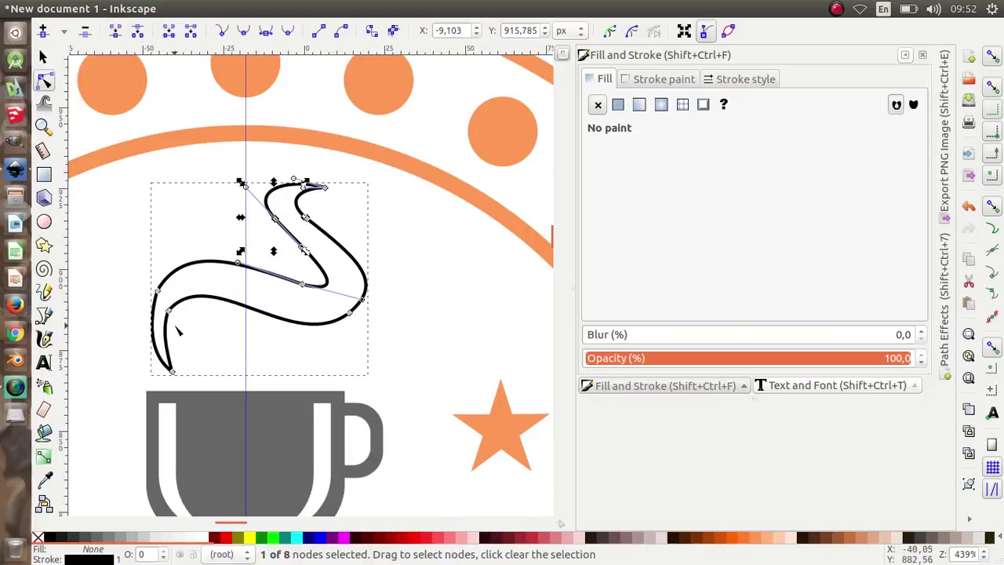
{"action": "left_click", "coordinate": [43, 58]}
{"action": "scroll", "coordinate": [264, 242], "scroll_direction": "down", "scroll_amount": 3}
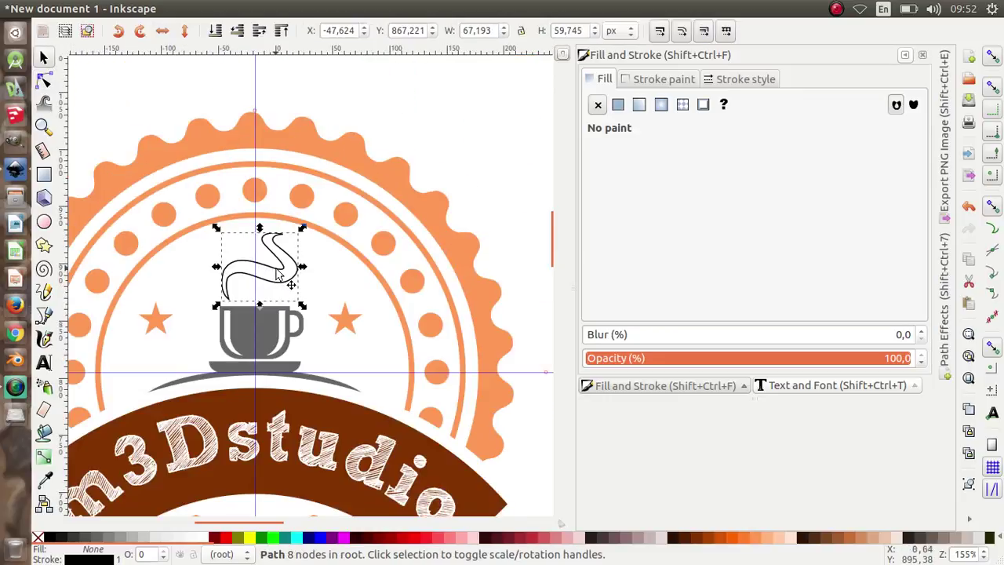
{"action": "left_click", "coordinate": [618, 105]}
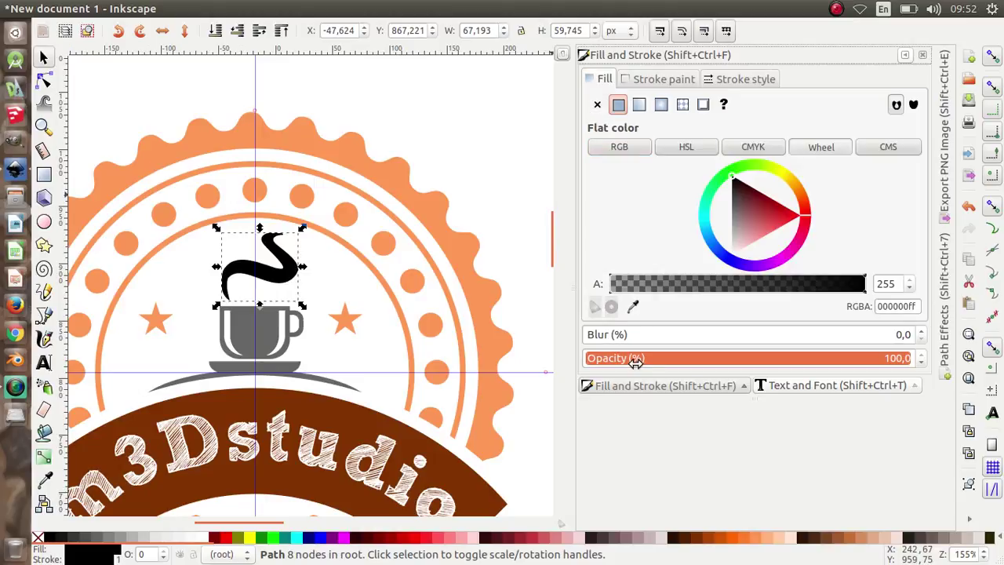
{"action": "left_click", "coordinate": [633, 306]}
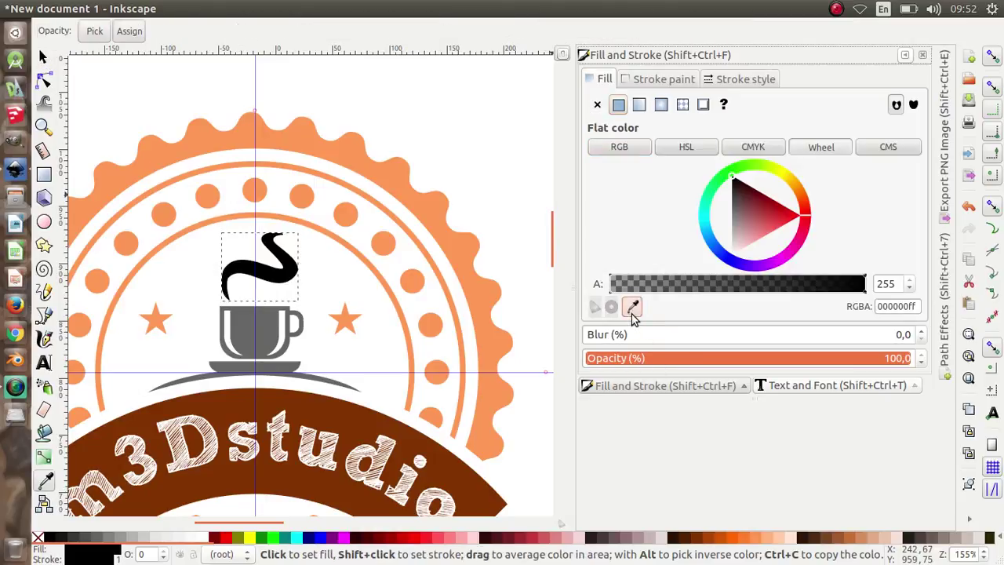
{"action": "left_click", "coordinate": [473, 302]}
- Remove the steam shape's black stroke and deselect it
{"action": "left_click", "coordinate": [652, 81]}
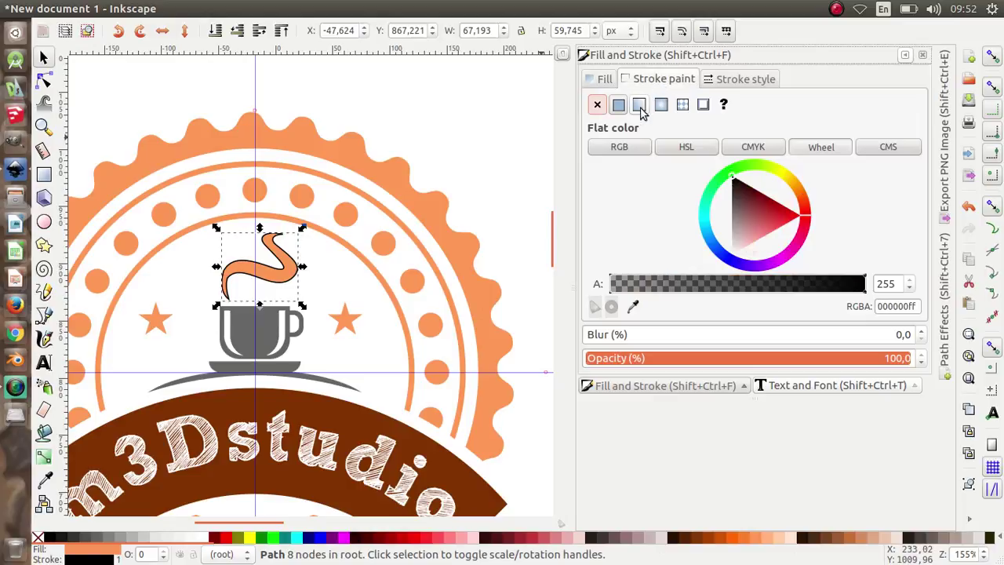
{"action": "left_click", "coordinate": [598, 106]}
{"action": "left_click", "coordinate": [472, 188]}
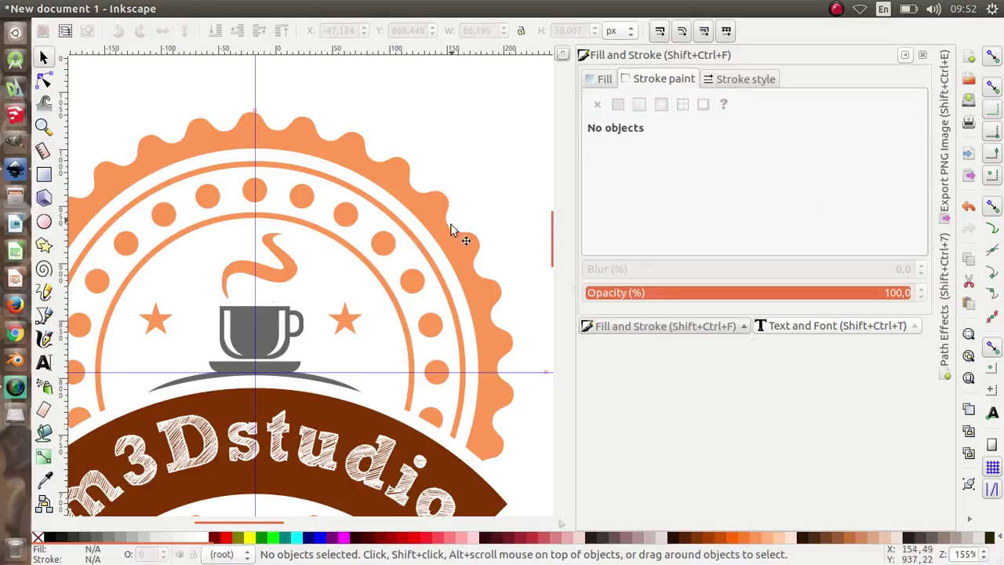
- Remove the vertical and horizontal guides from the canvas
{"action": "scroll", "coordinate": [448, 232], "scroll_direction": "down", "scroll_amount": 2}
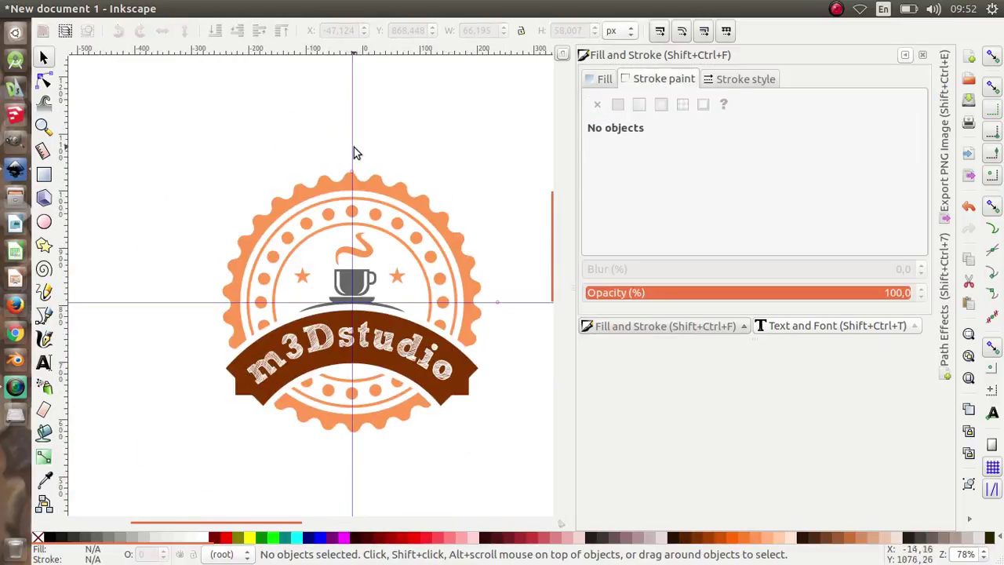
{"action": "left_click_drag", "start_coordinate": [353, 153], "coordinate": [69, 205]}
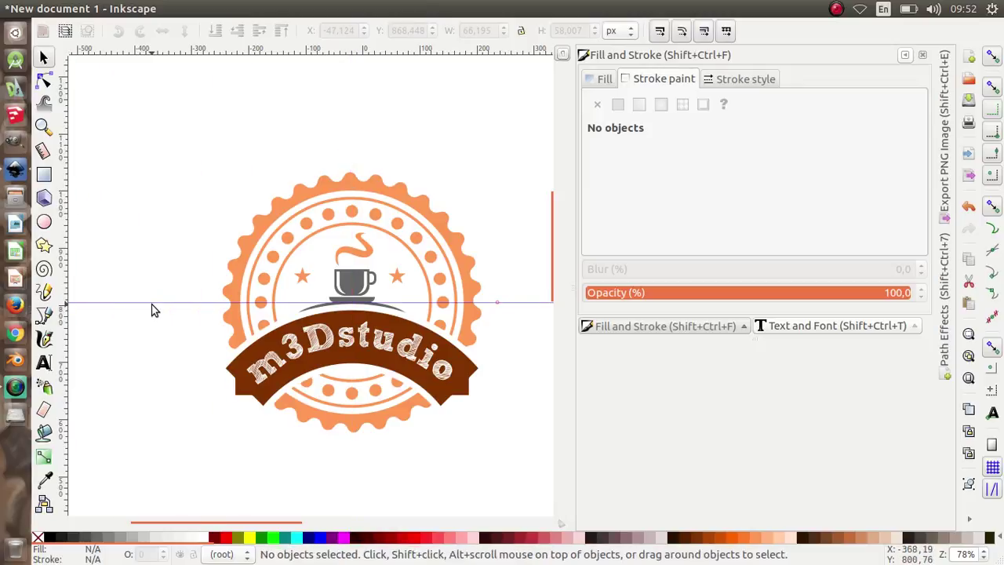
{"action": "left_click_drag", "start_coordinate": [160, 303], "coordinate": [208, 51]}
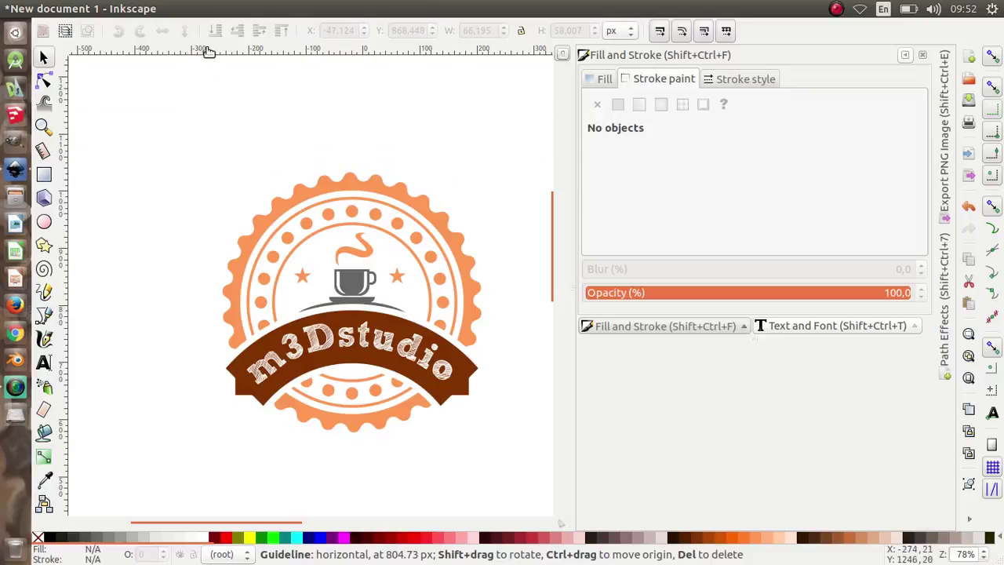
- Collapse the Fill and Stroke dialog and bring the whole finished badge into view
{"action": "left_click", "coordinate": [905, 56]}
{"action": "scroll", "coordinate": [638, 363], "scroll_direction": "down", "scroll_amount": 2}
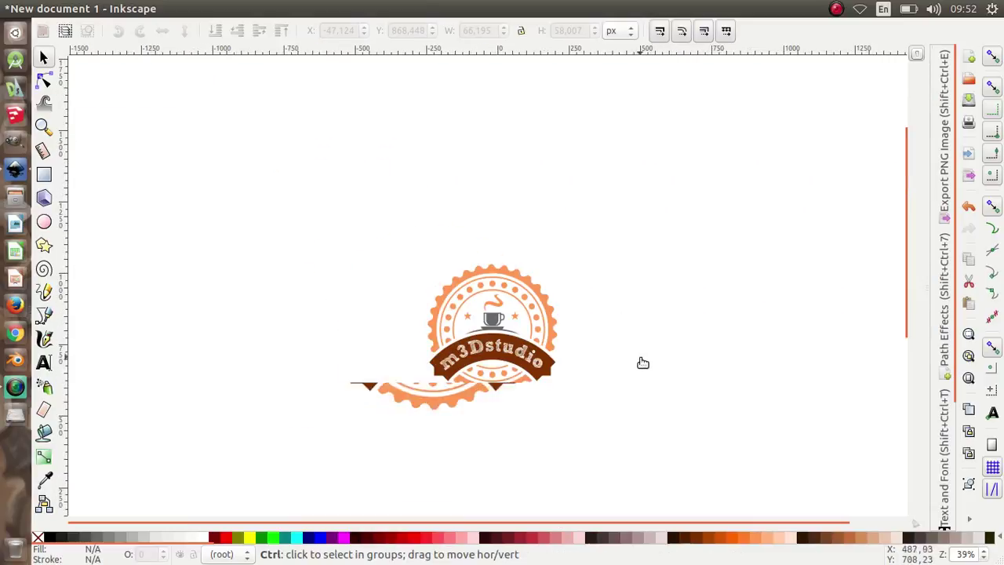
{"action": "scroll", "coordinate": [482, 372], "scroll_direction": "up", "scroll_amount": 2}
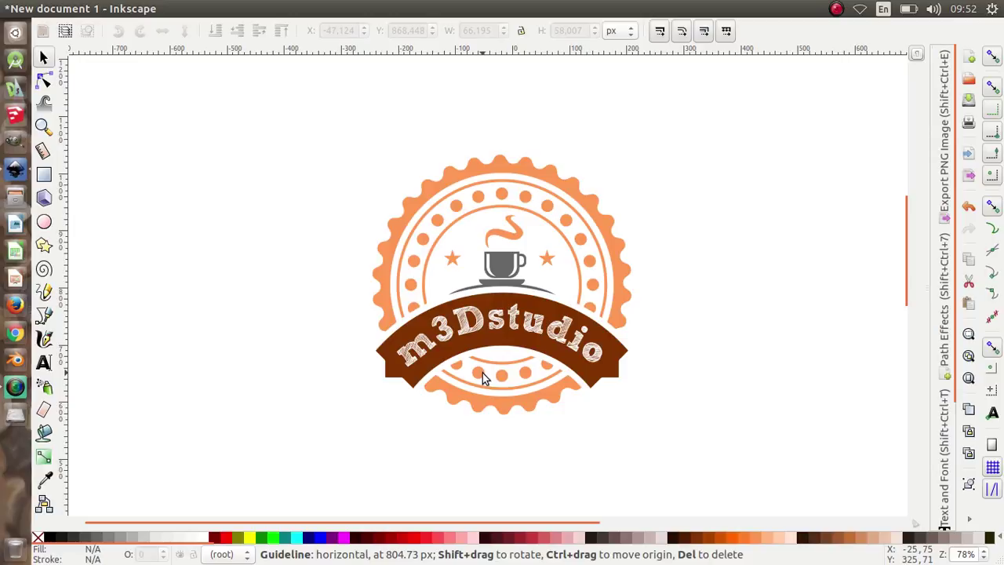
{"action": "left_click", "coordinate": [16, 386]}
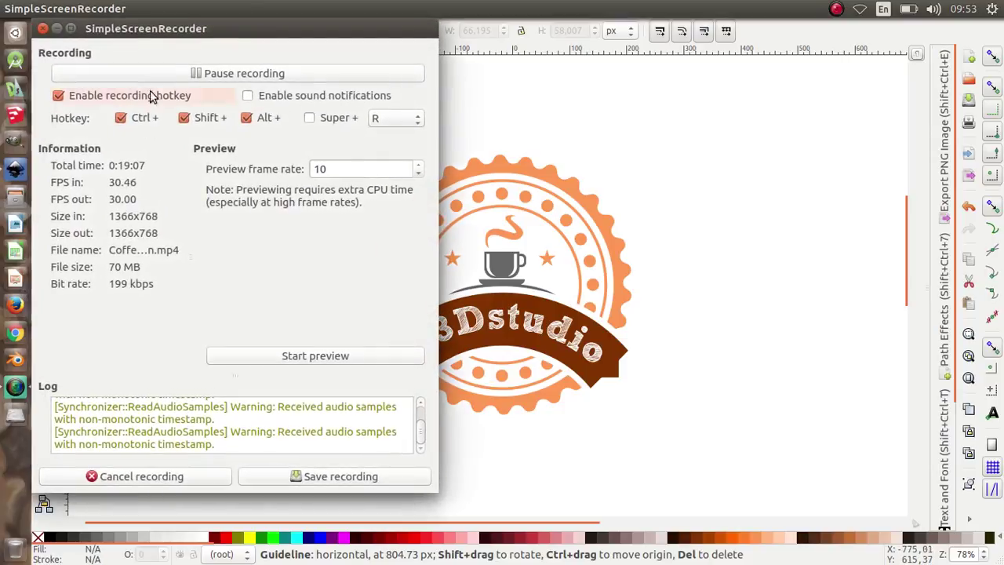